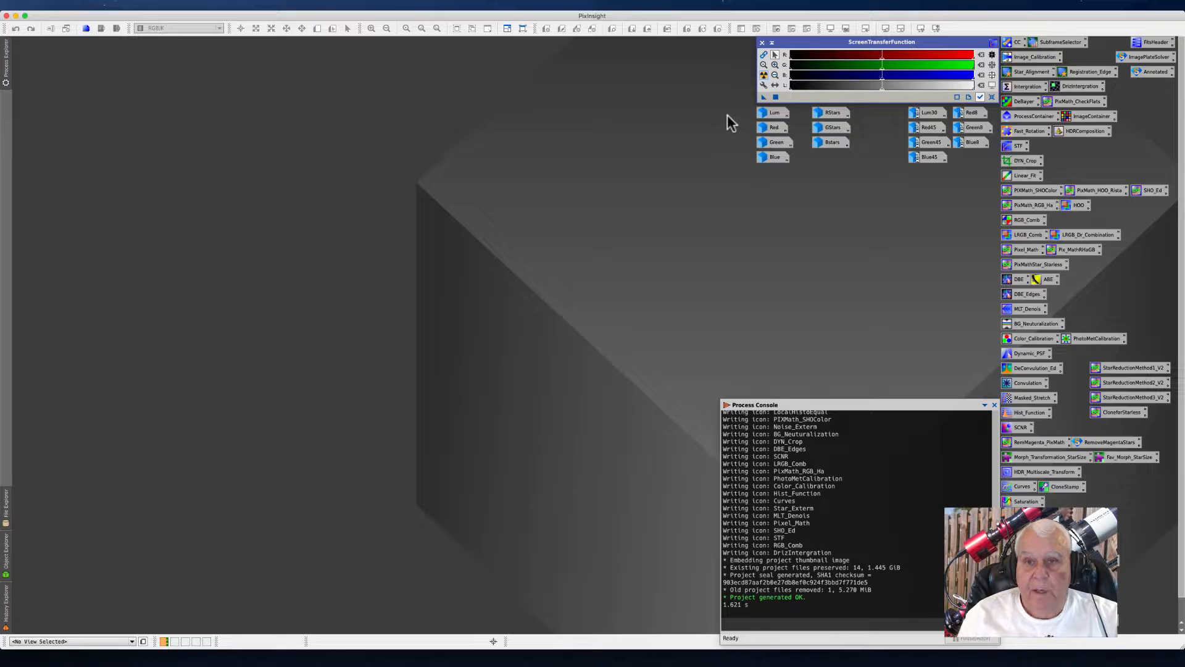
Move the RStars, GStars and Bstars icons and the Lum, Red, Green and Blue icons beneath the Lum30 and Red8 icon groups
{"action": "left_click_drag", "start_coordinate": [729, 112], "coordinate": [815, 180]}
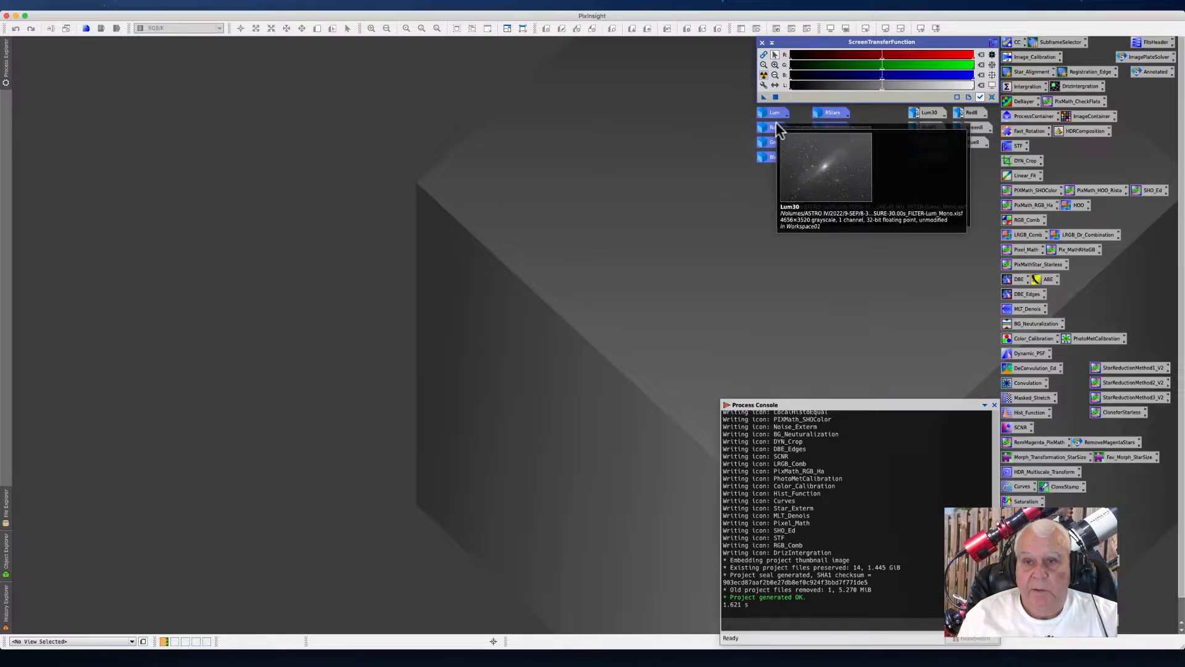
{"action": "left_click_drag", "start_coordinate": [806, 110], "coordinate": [839, 161]}
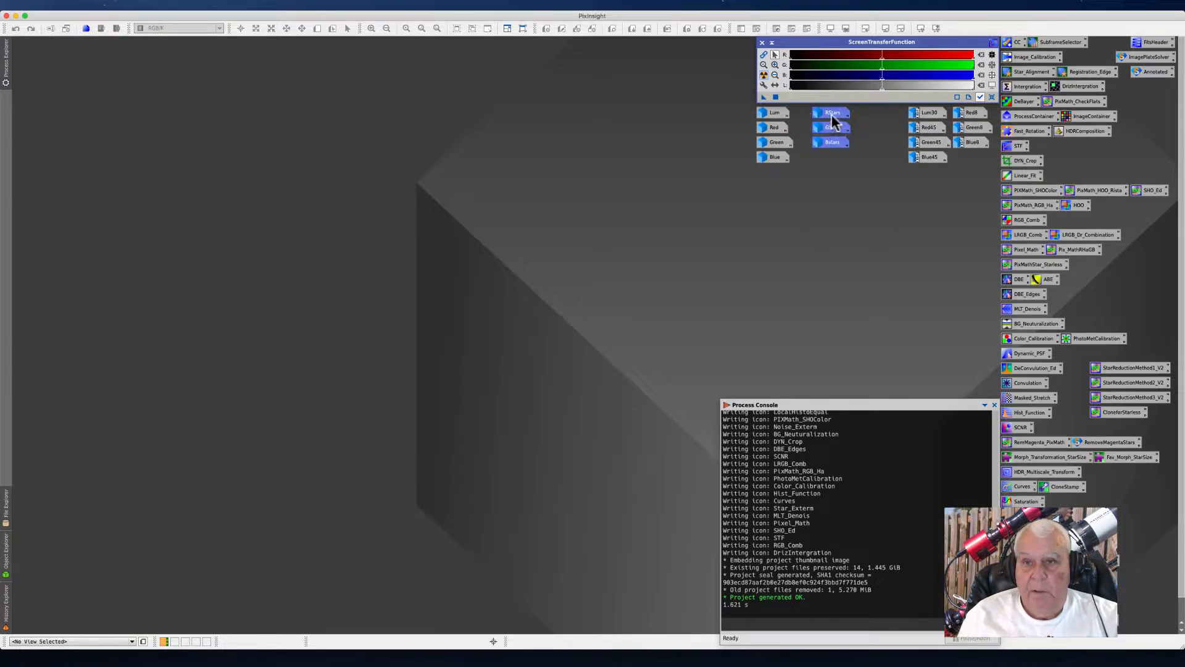
{"action": "left_click_drag", "start_coordinate": [833, 119], "coordinate": [974, 211]}
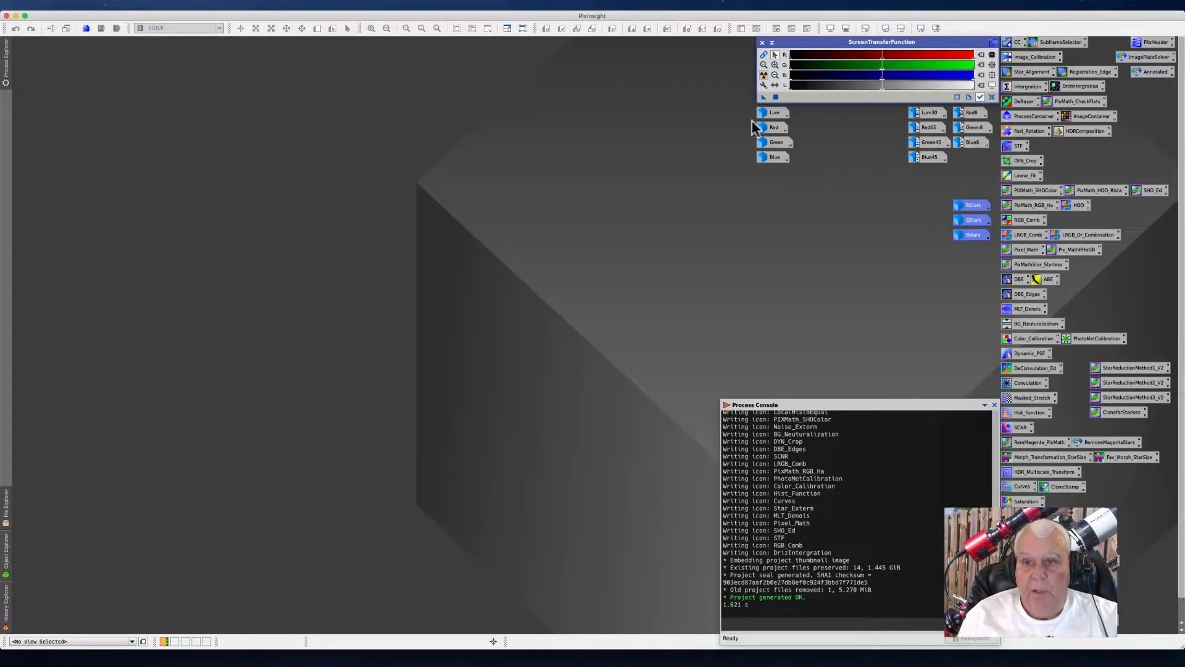
{"action": "left_click_drag", "start_coordinate": [738, 102], "coordinate": [786, 171]}
{"action": "left_click_drag", "start_coordinate": [772, 123], "coordinate": [924, 199]}
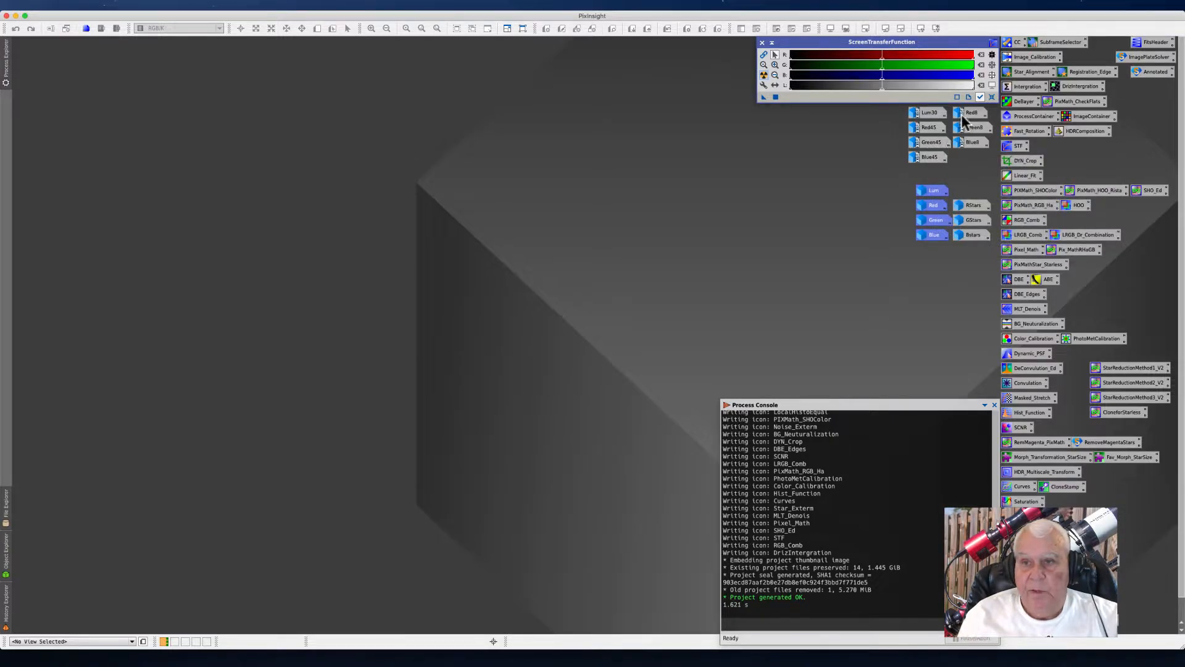
Open the Red8 image from its icon, reposition its window and inspect the whole frame
{"action": "mouse_move", "coordinate": [967, 117]}
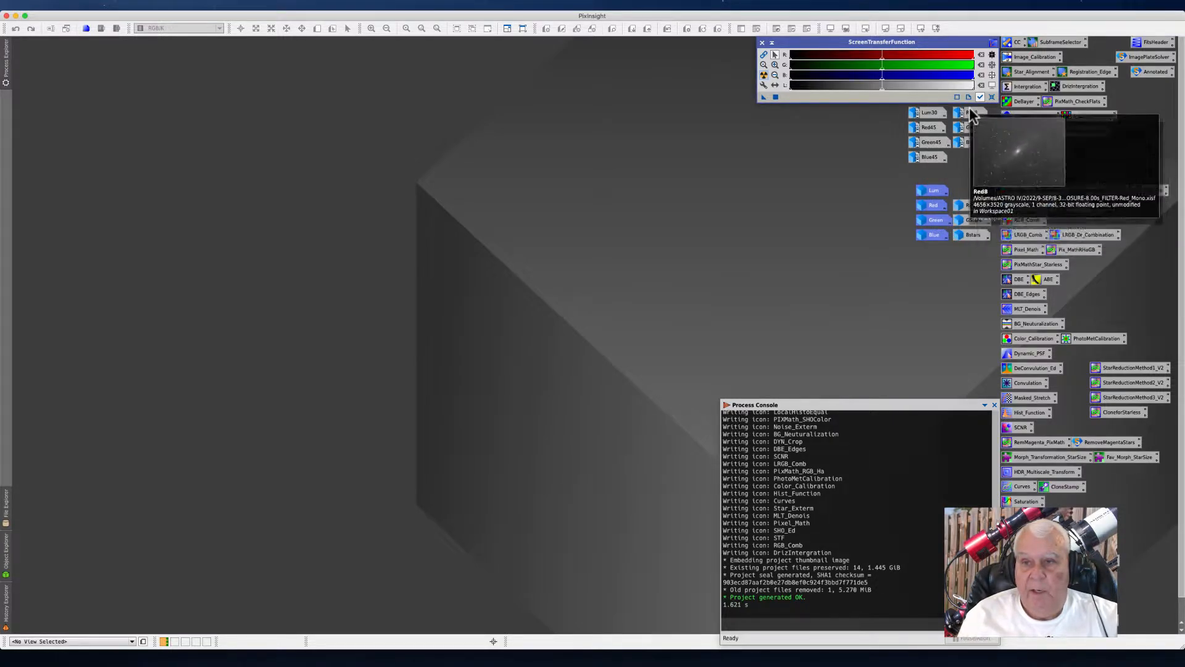
{"action": "mouse_move", "coordinate": [975, 142]}
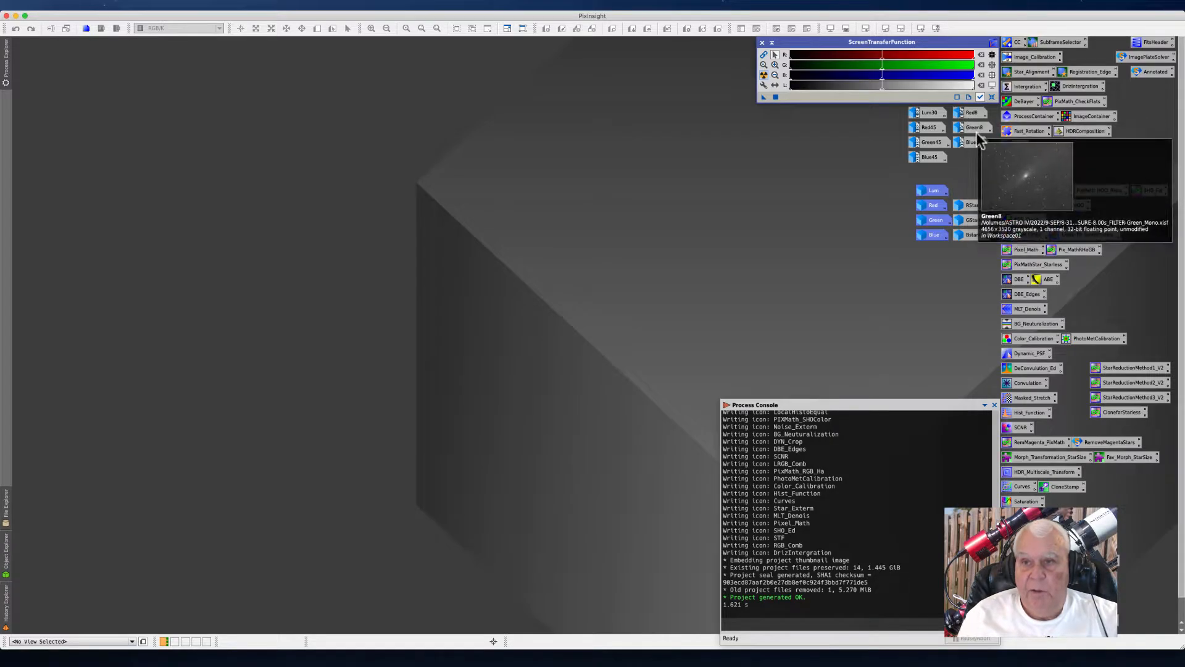
{"action": "double_click", "coordinate": [971, 113]}
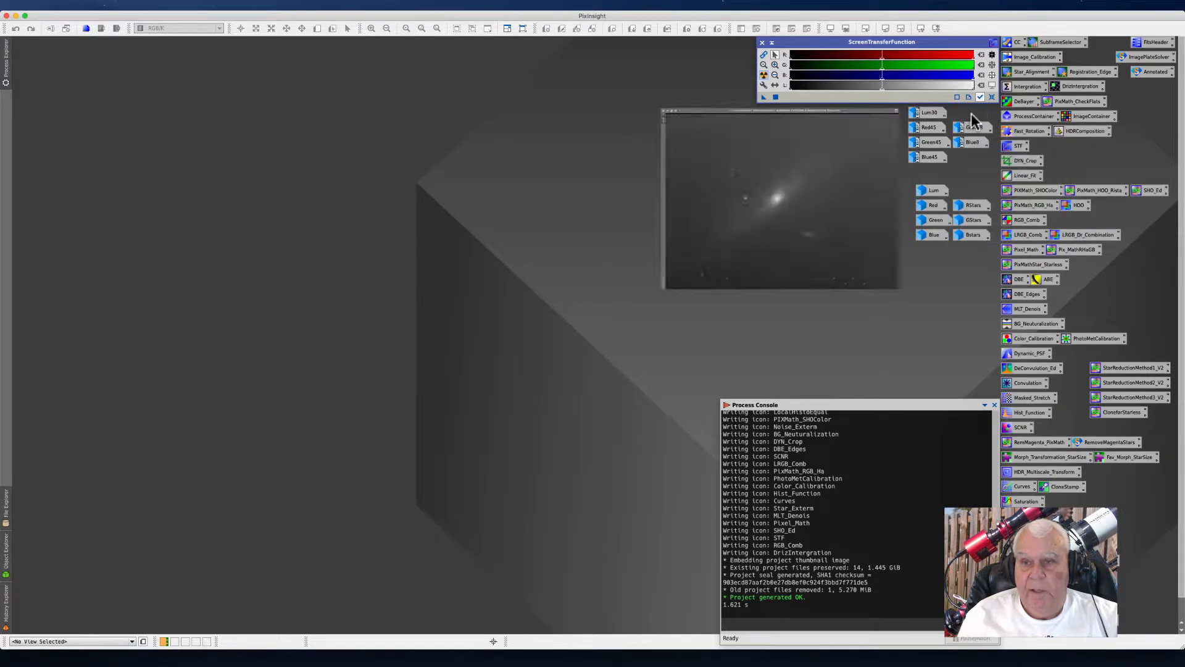
{"action": "left_click_drag", "start_coordinate": [410, 113], "coordinate": [266, 73]}
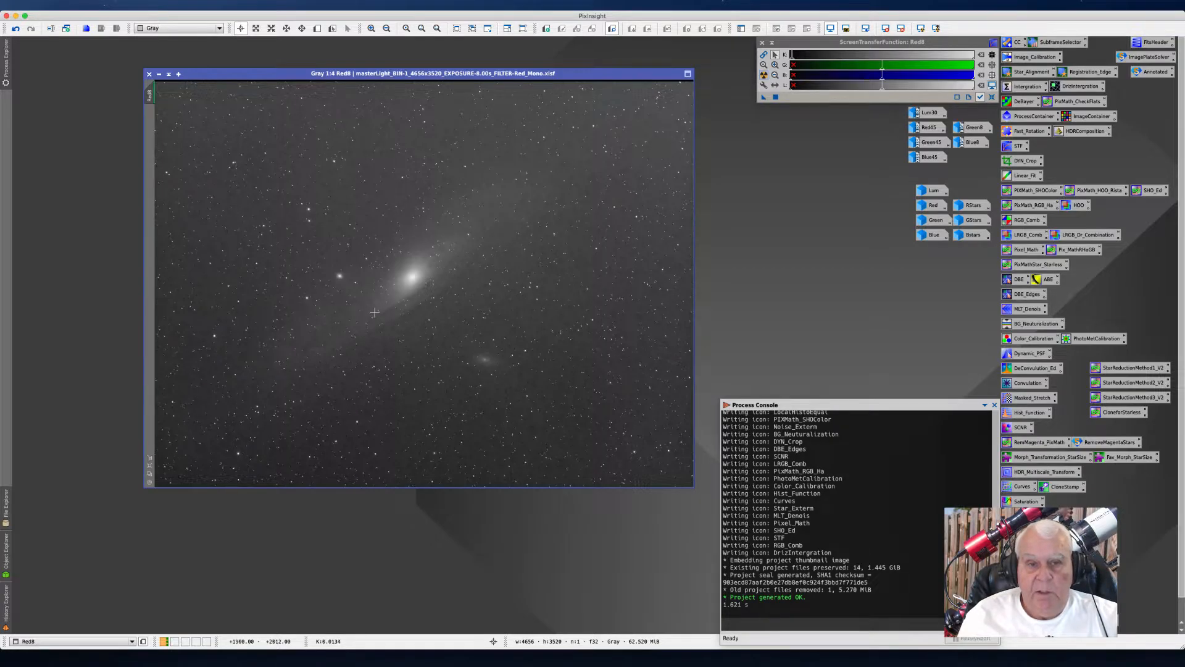
{"action": "scroll", "coordinate": [374, 313], "scroll_direction": "up", "scroll_amount": 3}
{"action": "scroll", "coordinate": [375, 313], "scroll_direction": "down", "scroll_amount": 4}
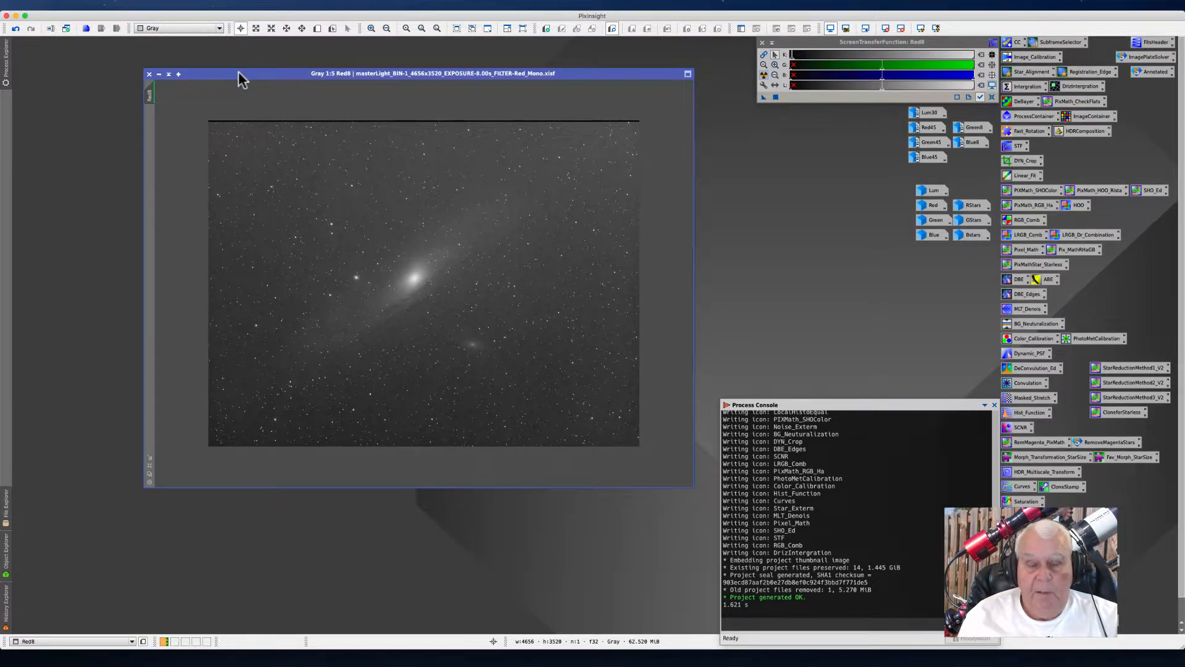
{"action": "left_click_drag", "start_coordinate": [242, 73], "coordinate": [268, 56]}
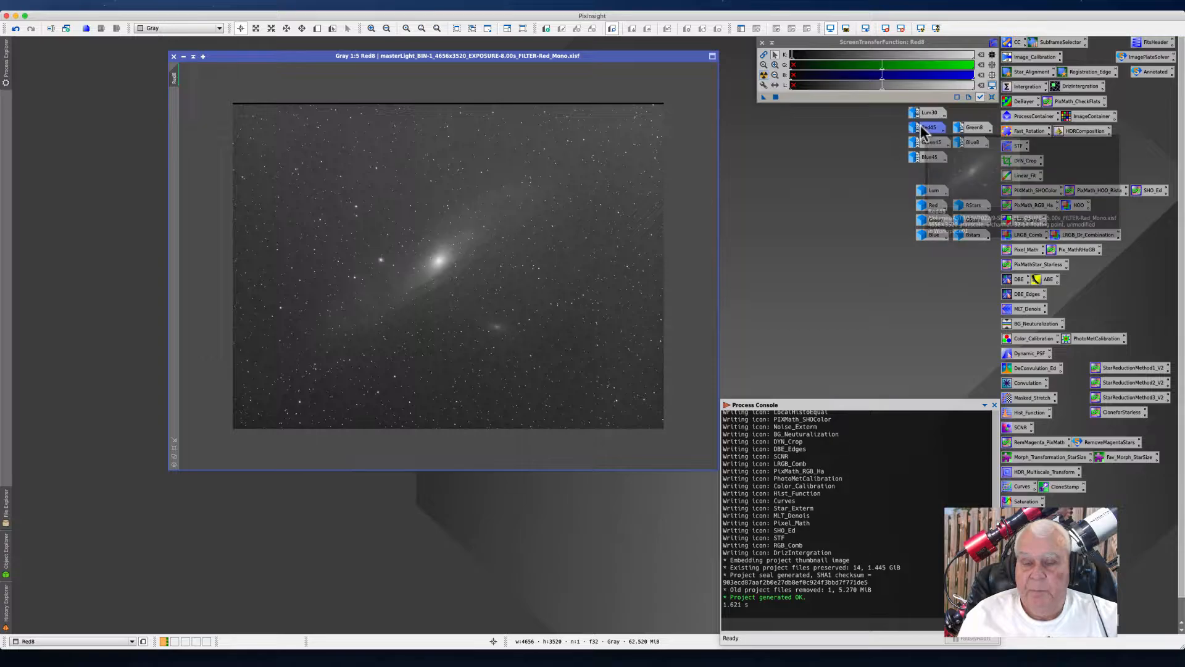
Open the Red45 image over Red8 to compare the two exposures, and minimize both images back to icons
{"action": "left_click_drag", "start_coordinate": [924, 131], "coordinate": [924, 132]}
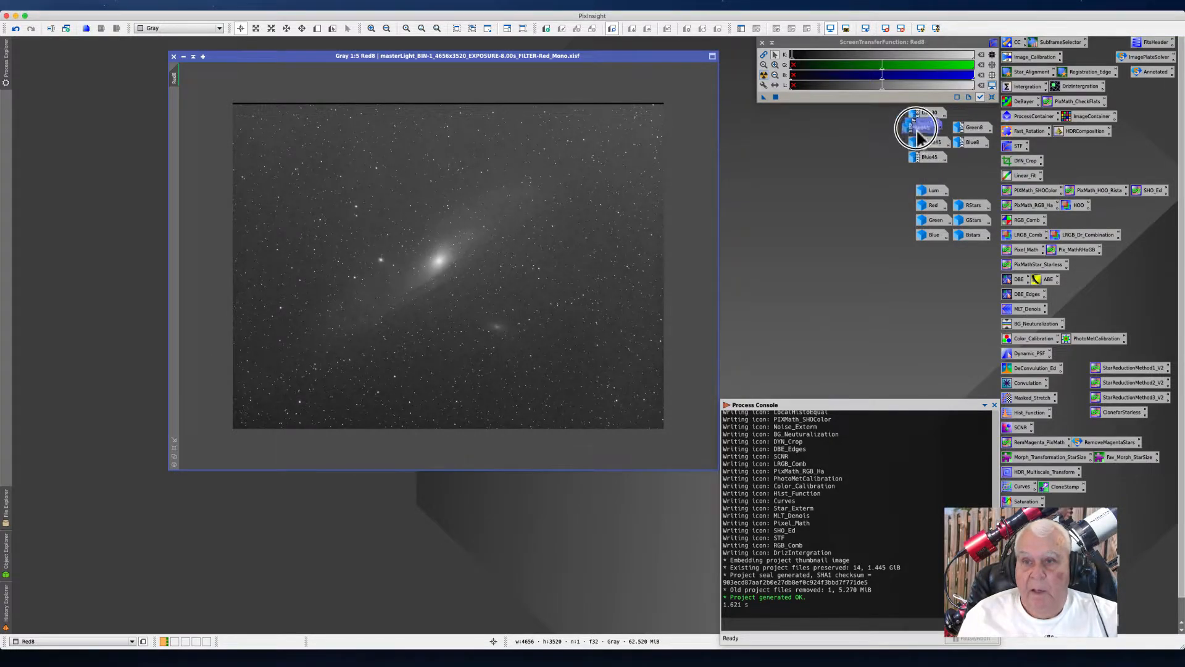
{"action": "double_click", "coordinate": [924, 131]}
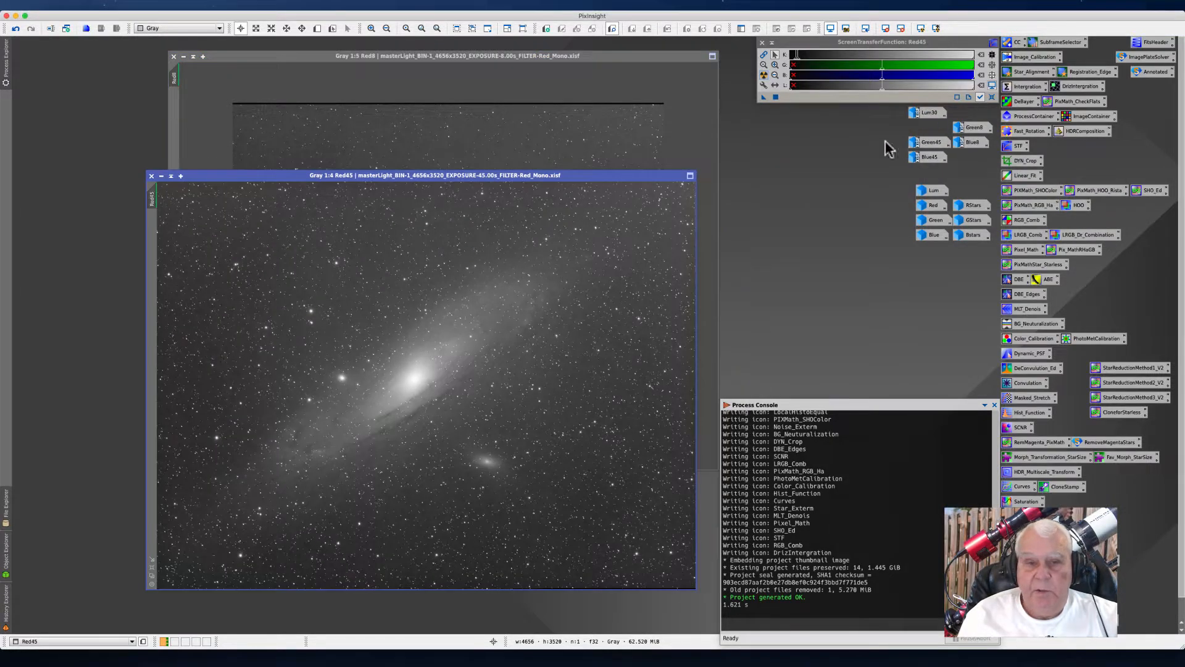
{"action": "left_click_drag", "start_coordinate": [296, 175], "coordinate": [309, 111]}
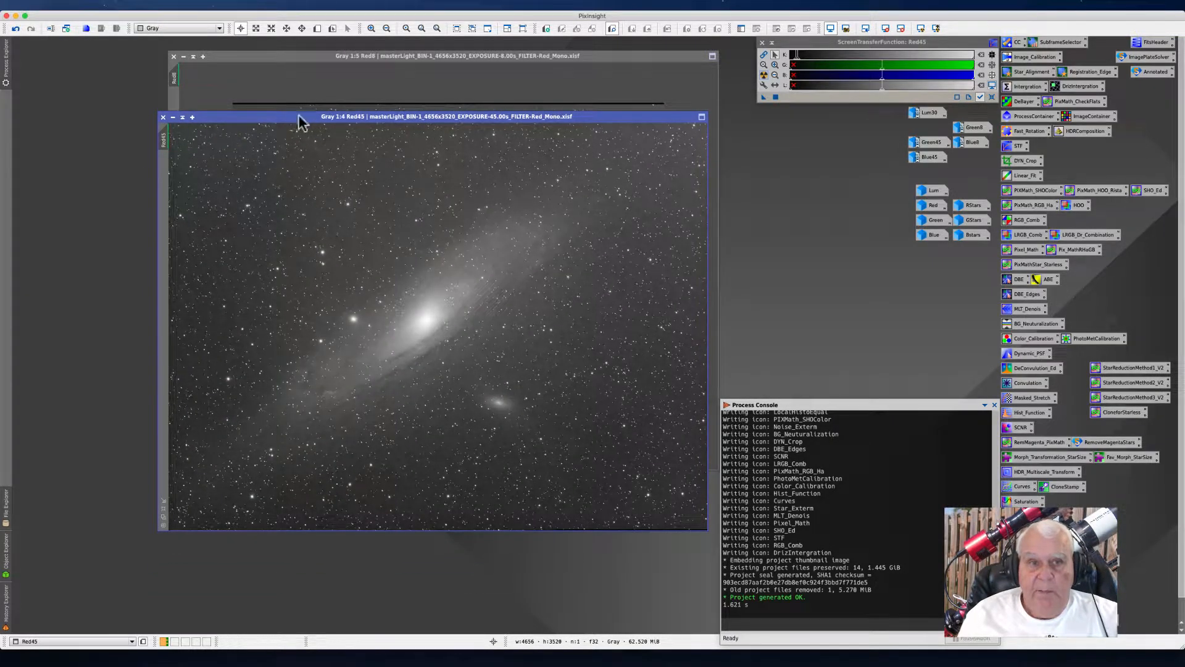
{"action": "left_click_drag", "start_coordinate": [298, 112], "coordinate": [315, 82]}
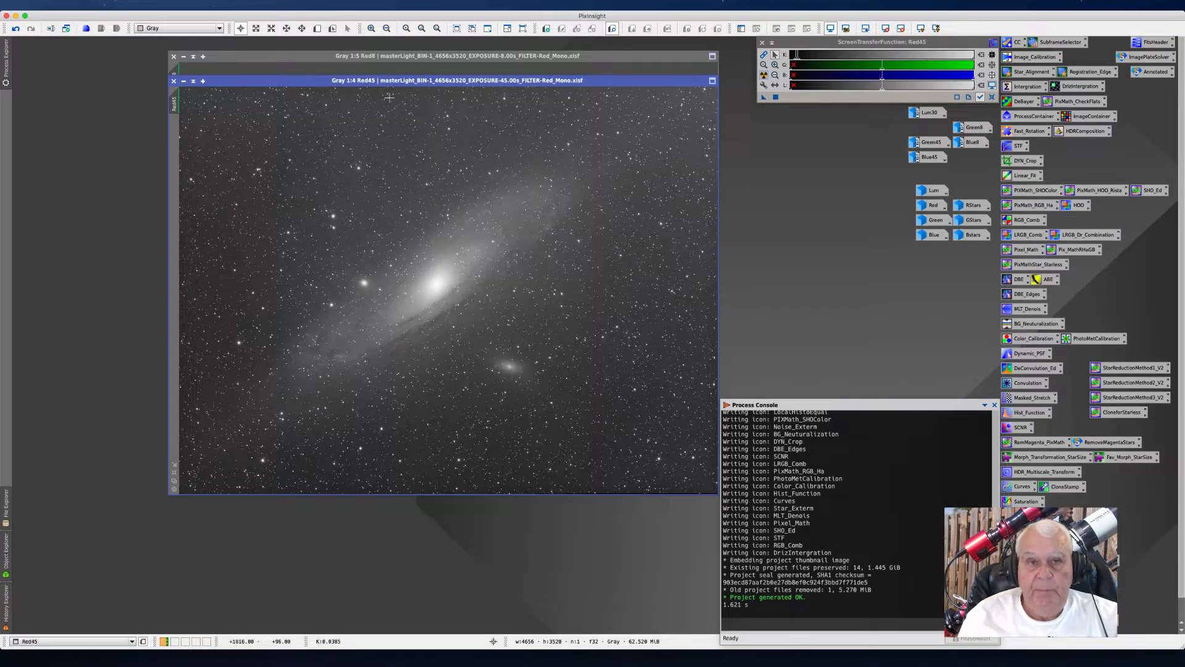
{"action": "left_click_drag", "start_coordinate": [326, 80], "coordinate": [324, 110]}
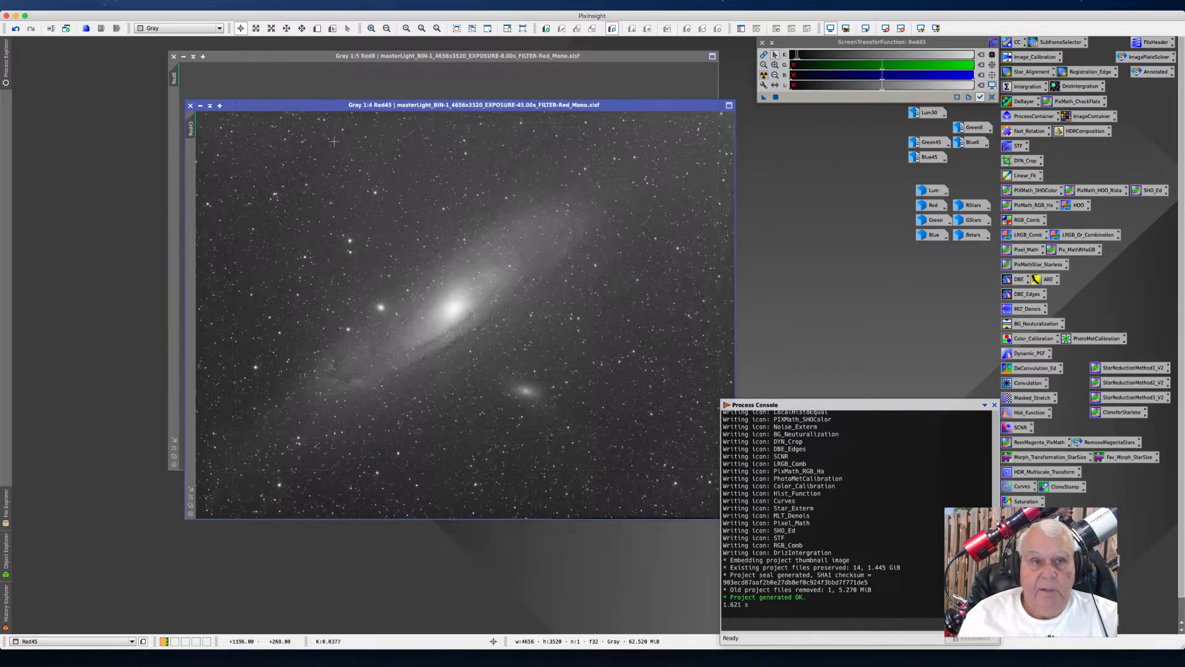
{"action": "left_click", "coordinate": [201, 105]}
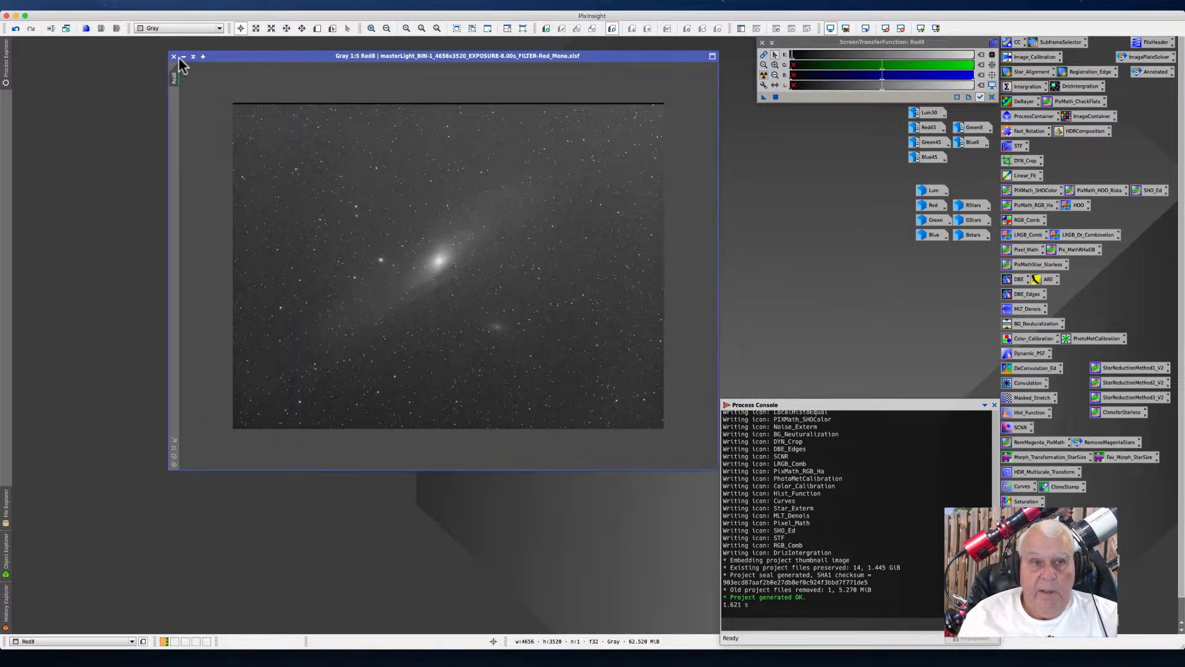
{"action": "left_click", "coordinate": [183, 57]}
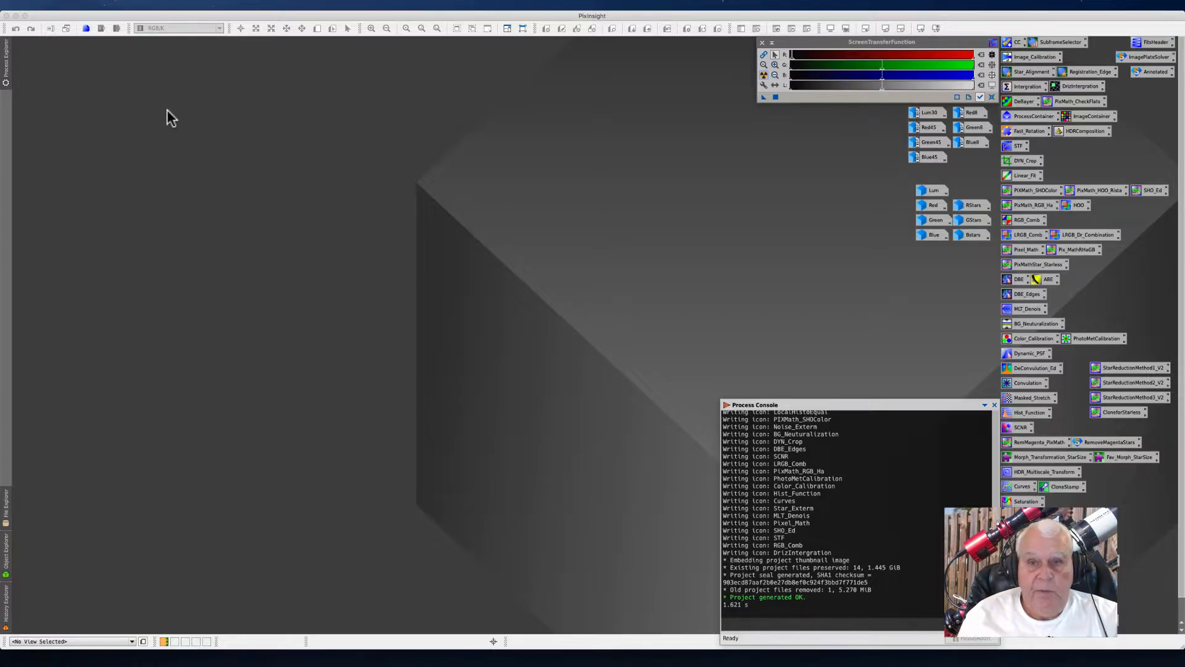
Start opening an image, browse to the 8-30-22_Solar folder on the Planetary drive and begin a new folder there
{"action": "left_click", "coordinate": [71, 5]}
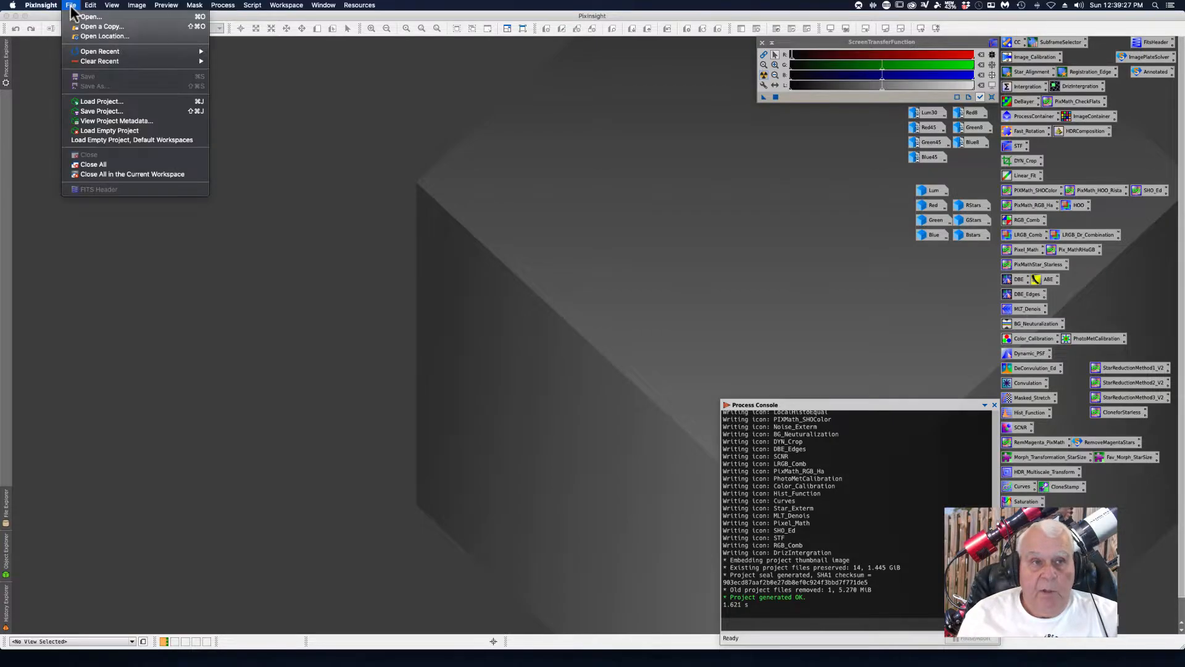
{"action": "left_click", "coordinate": [74, 16]}
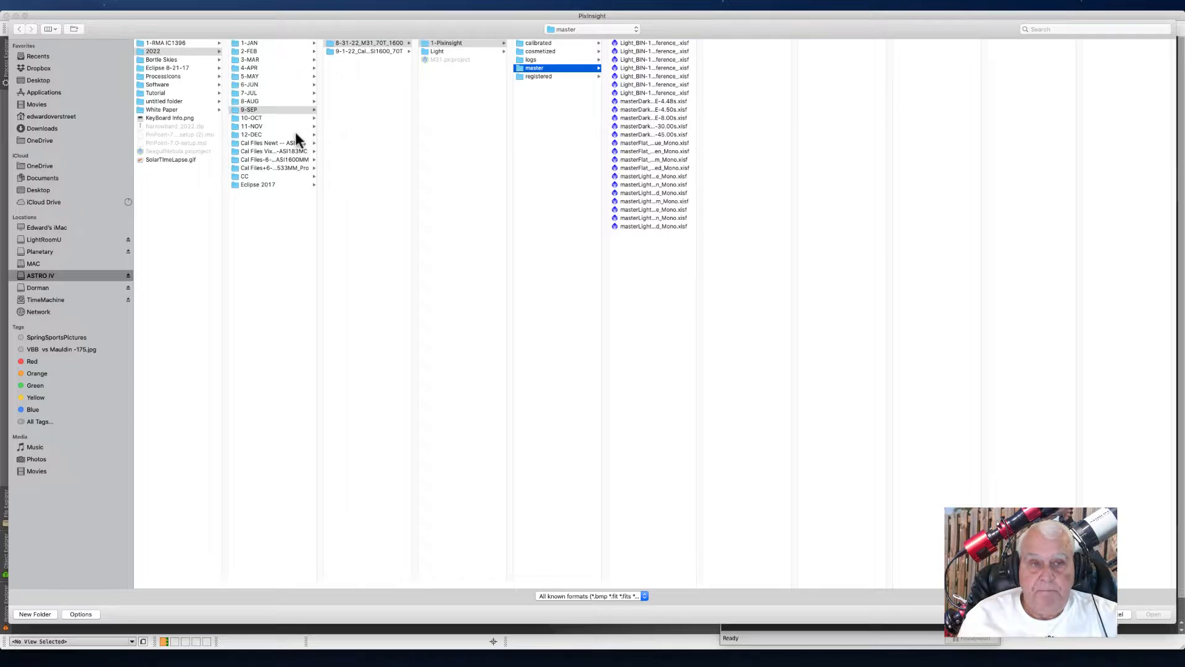
{"action": "left_click", "coordinate": [38, 251]}
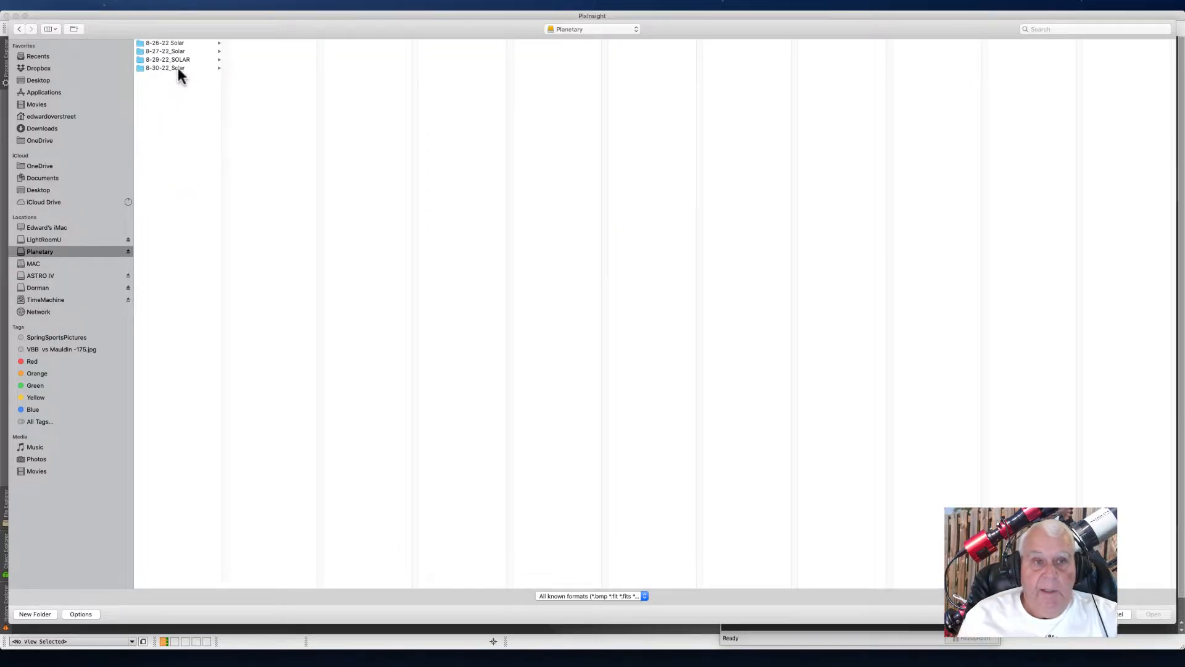
{"action": "left_click", "coordinate": [178, 68]}
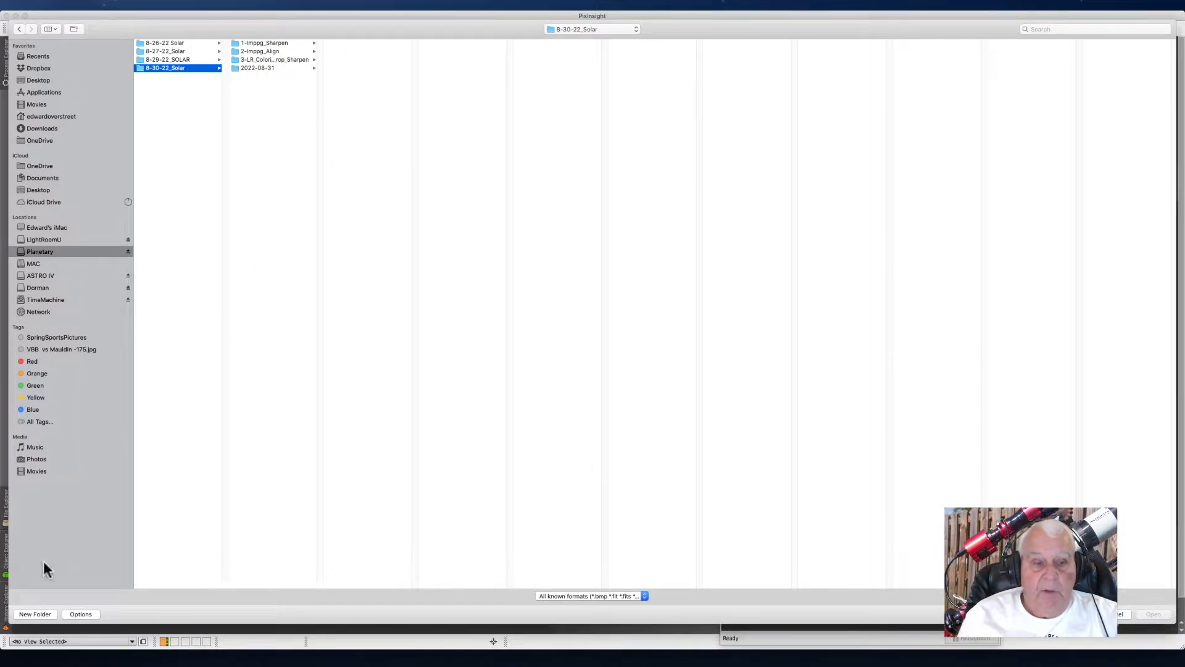
{"action": "left_click", "coordinate": [28, 614]}
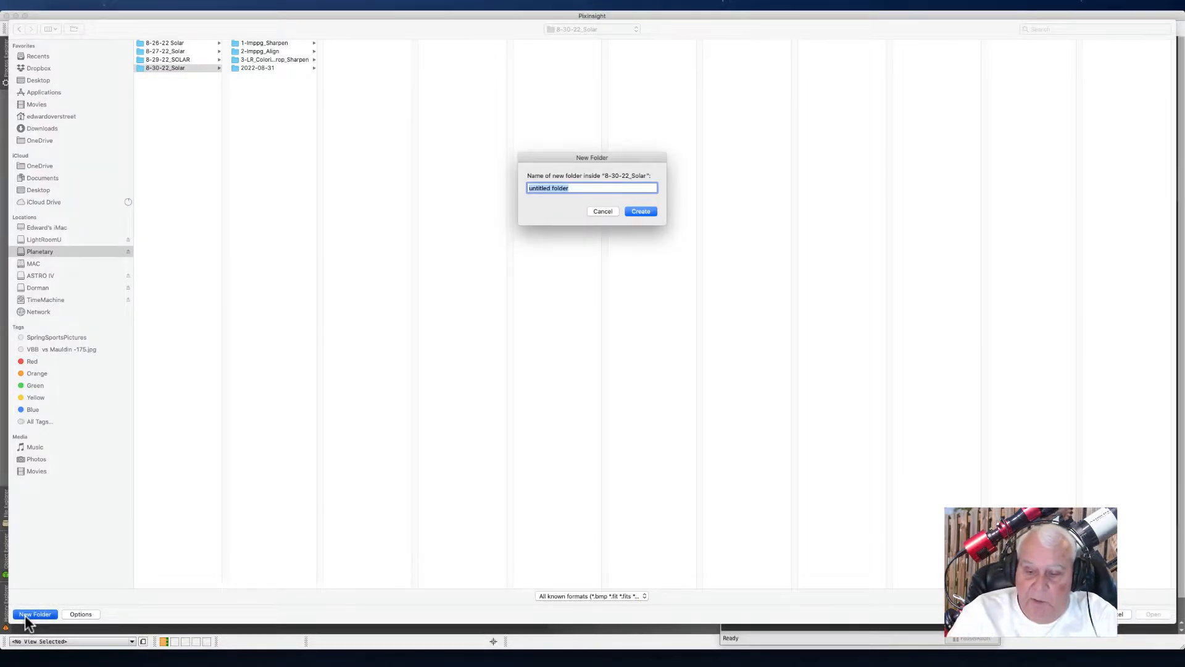
{"action": "type", "text": "4-Pix"}
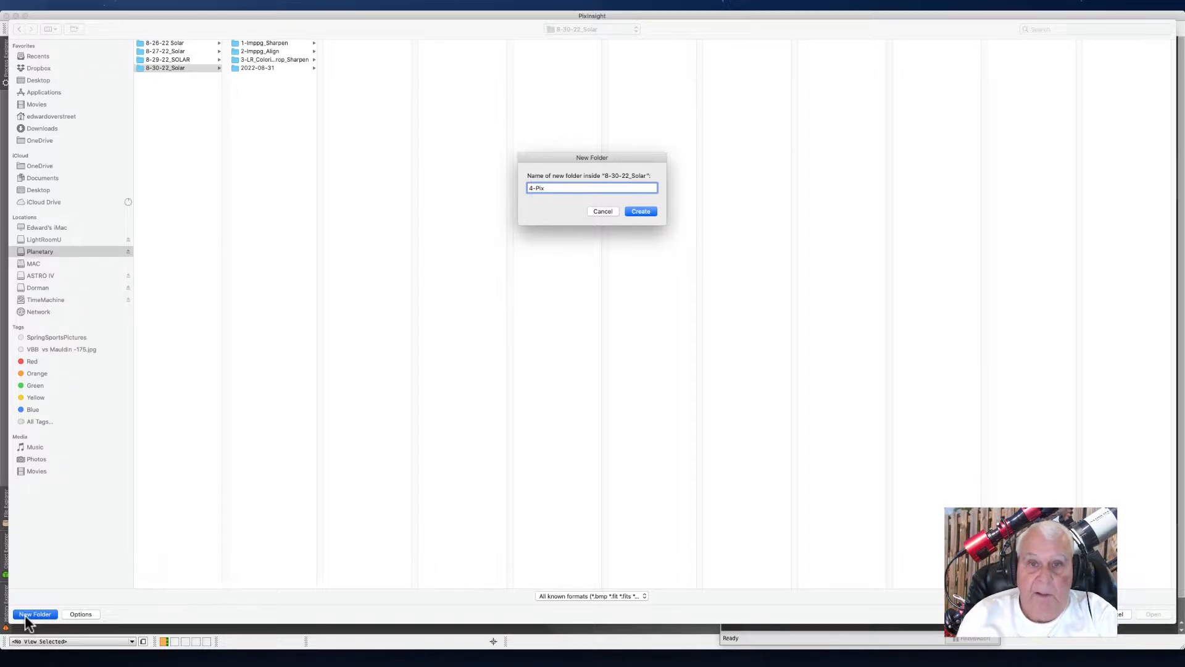
{"action": "key", "text": "BackSpace"}
{"action": "key", "text": "BackSpace"}
{"action": "key", "text": "BackSpace"}
{"action": "key", "text": "BackSpace"}
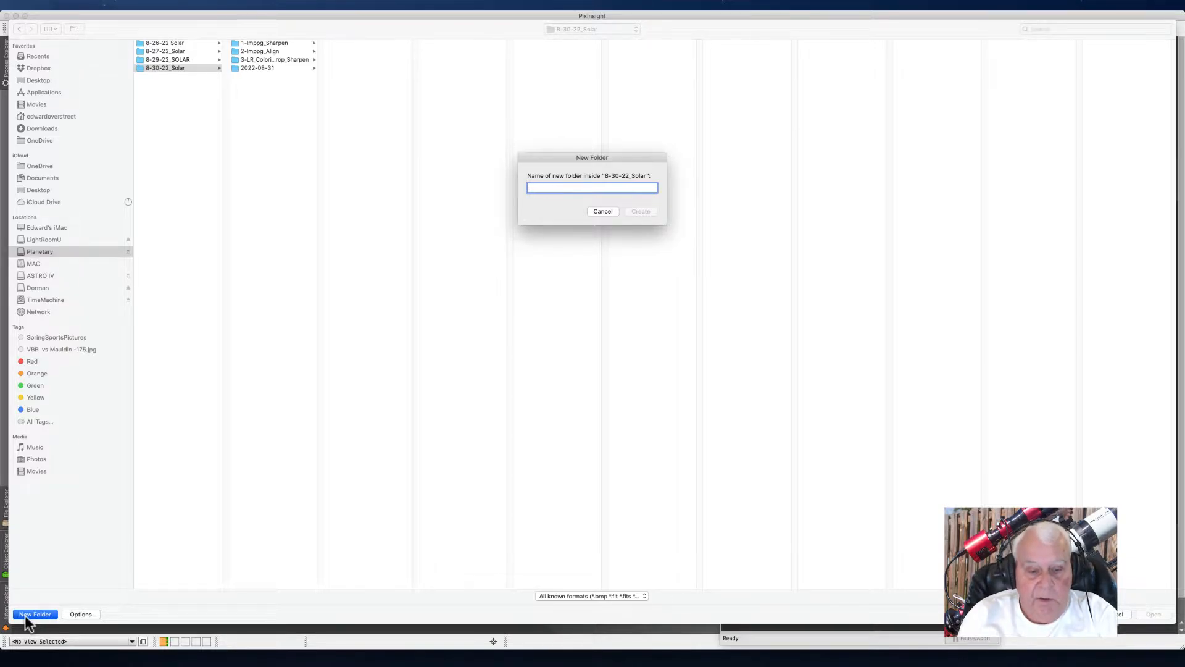
Name the new folder 3-Pix_Colorize_Crop_Tweaks and create it
{"action": "type", "text": "3-Pix_C"}
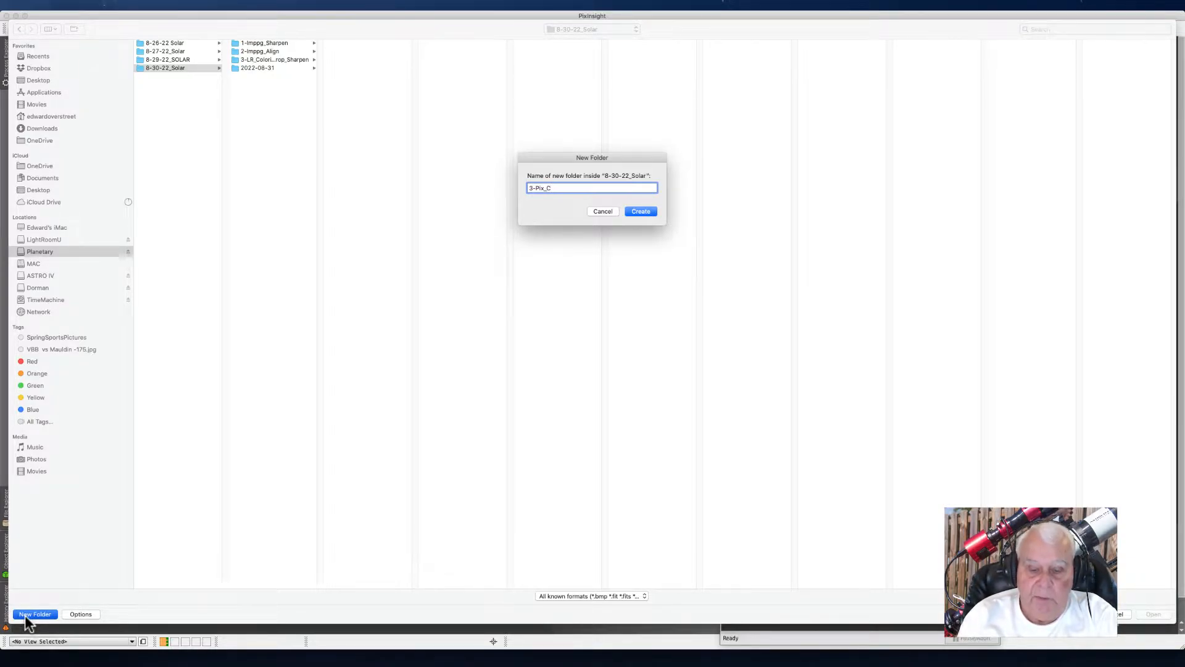
{"action": "type", "text": "ro"}
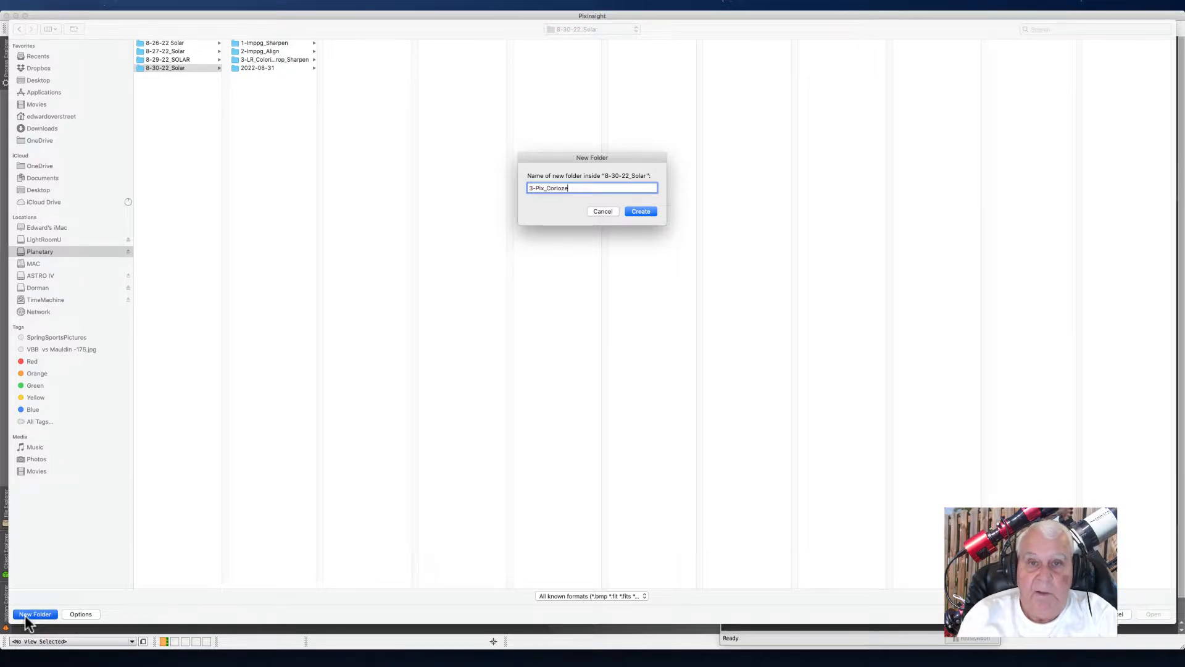
{"action": "key", "text": "BackSpace"}
{"action": "key", "text": "BackSpace"}
{"action": "key", "text": "BackSpace"}
{"action": "type", "text": "rop_"}
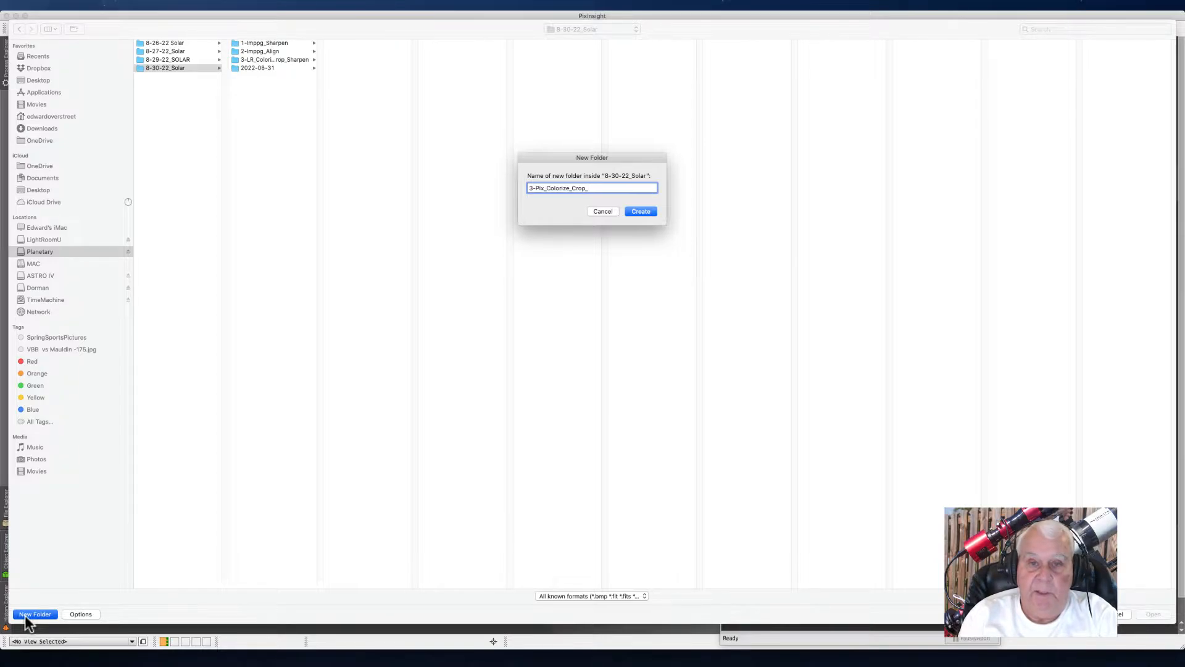
{"action": "type", "text": "s"}
{"action": "key", "text": "Return"}
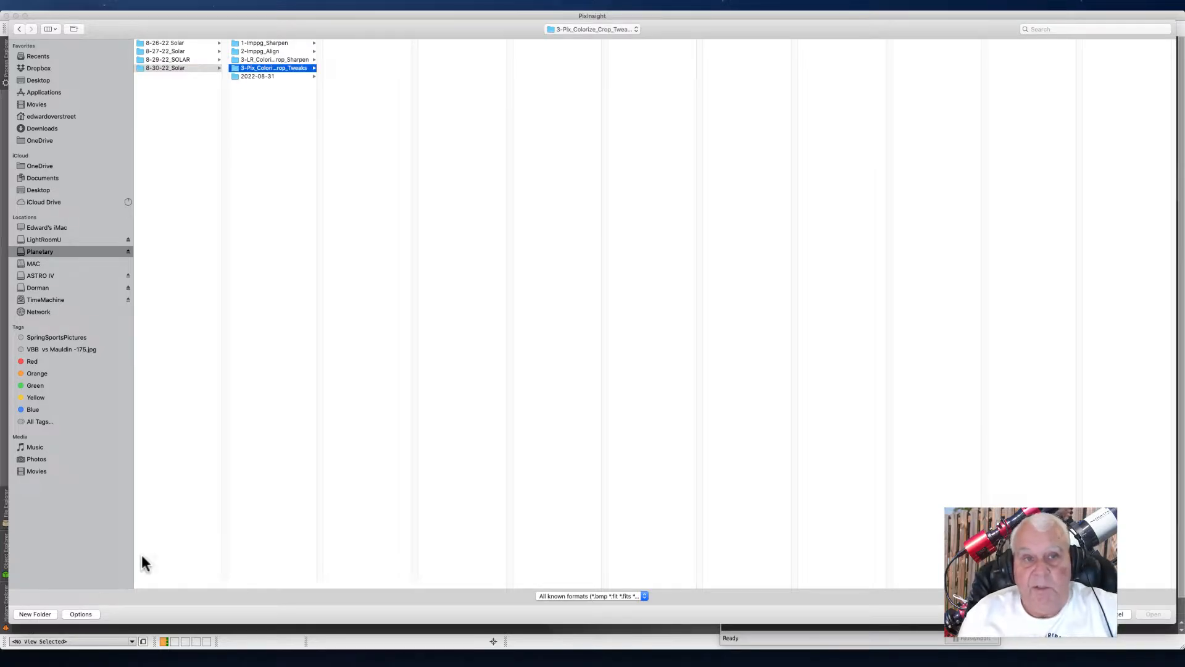
Preview SolarTL-7.jpg in the 3-LR_Colorize_Crop_Sharpen folder and check the contents of the 3-Pix_Colorize_Crop_Tweaks folder
{"action": "left_click", "coordinate": [278, 59]}
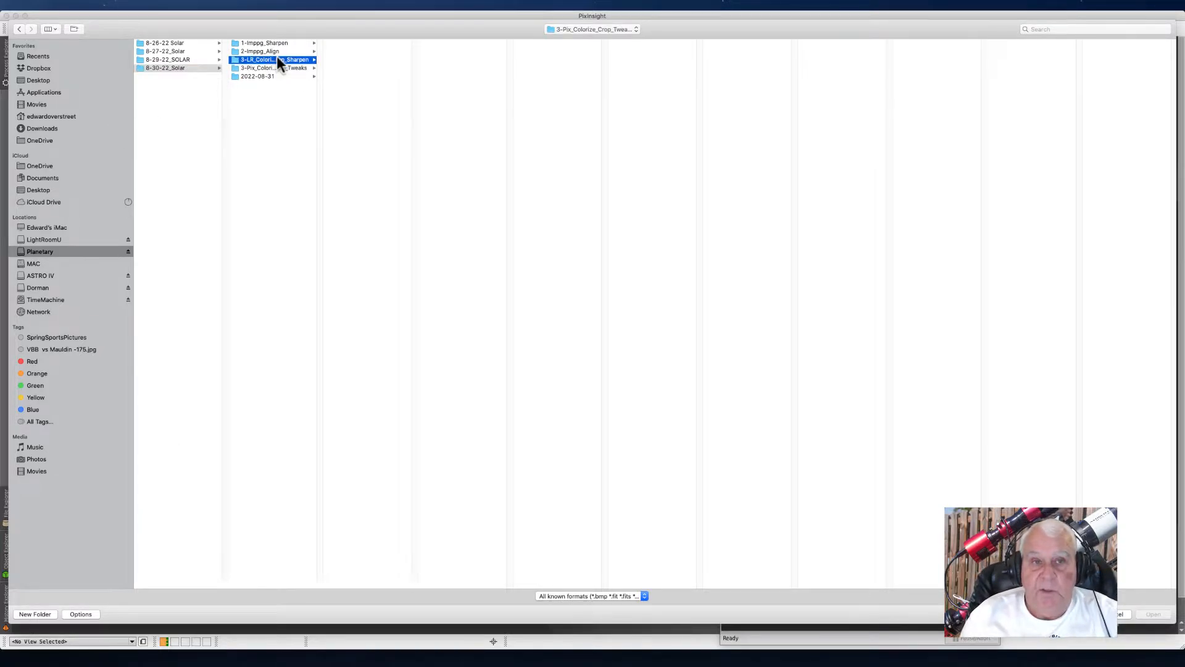
{"action": "left_click", "coordinate": [355, 93]}
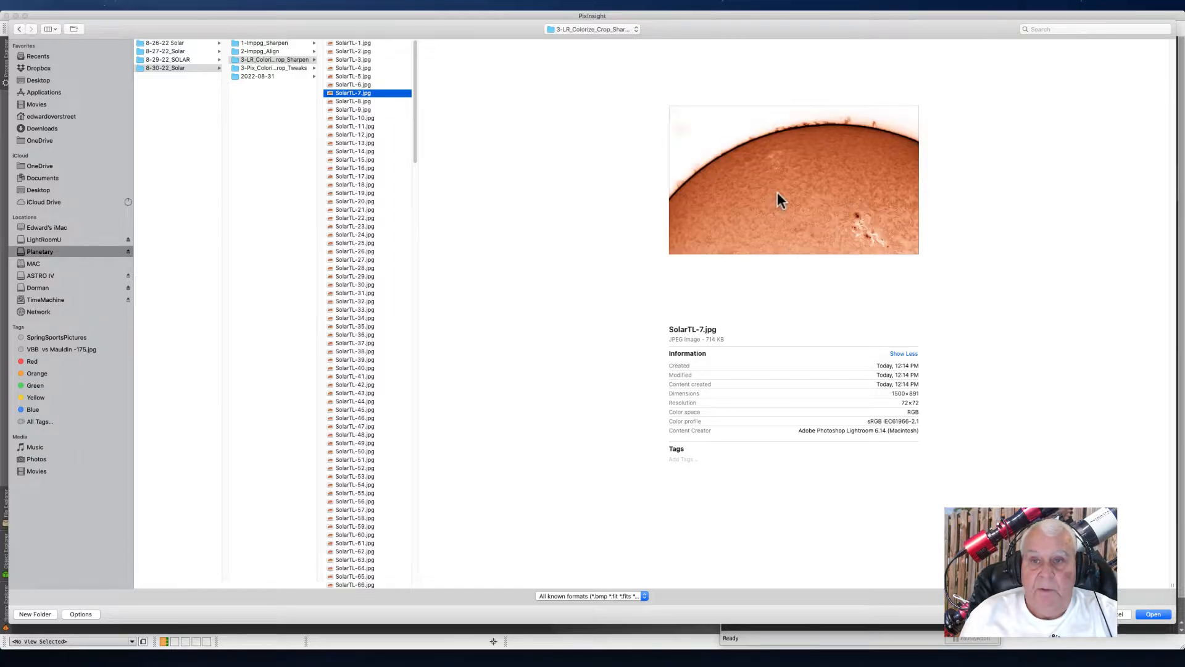
{"action": "left_click", "coordinate": [274, 63]}
{"action": "left_click", "coordinate": [274, 68]}
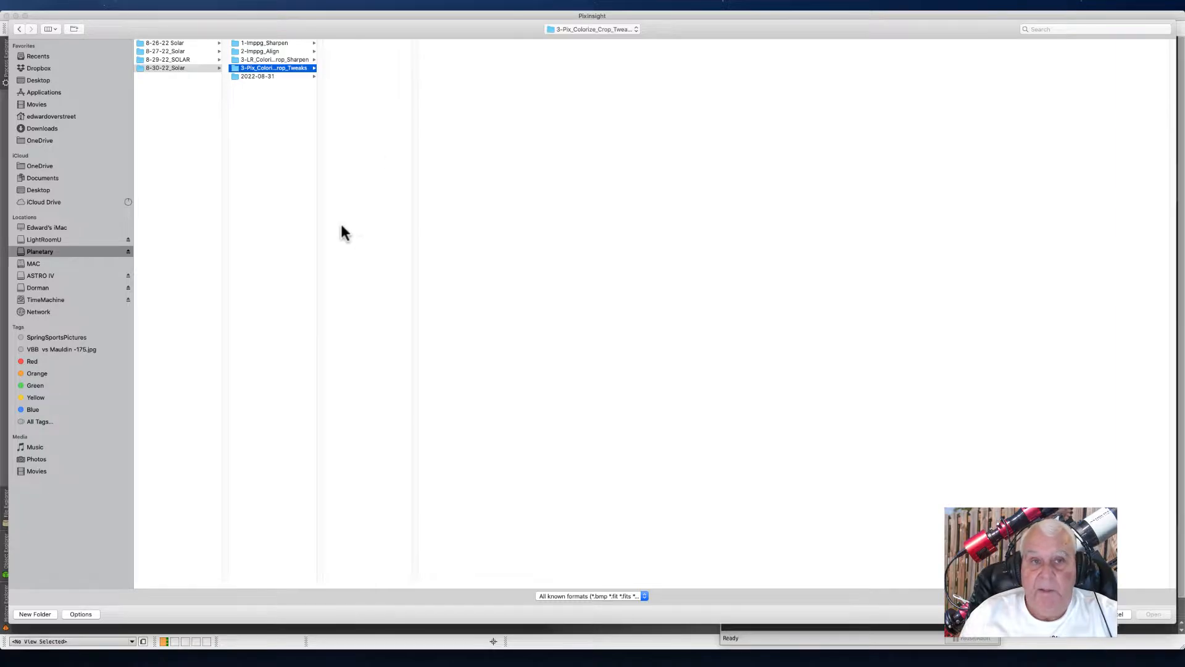
{"action": "left_click", "coordinate": [274, 51]}
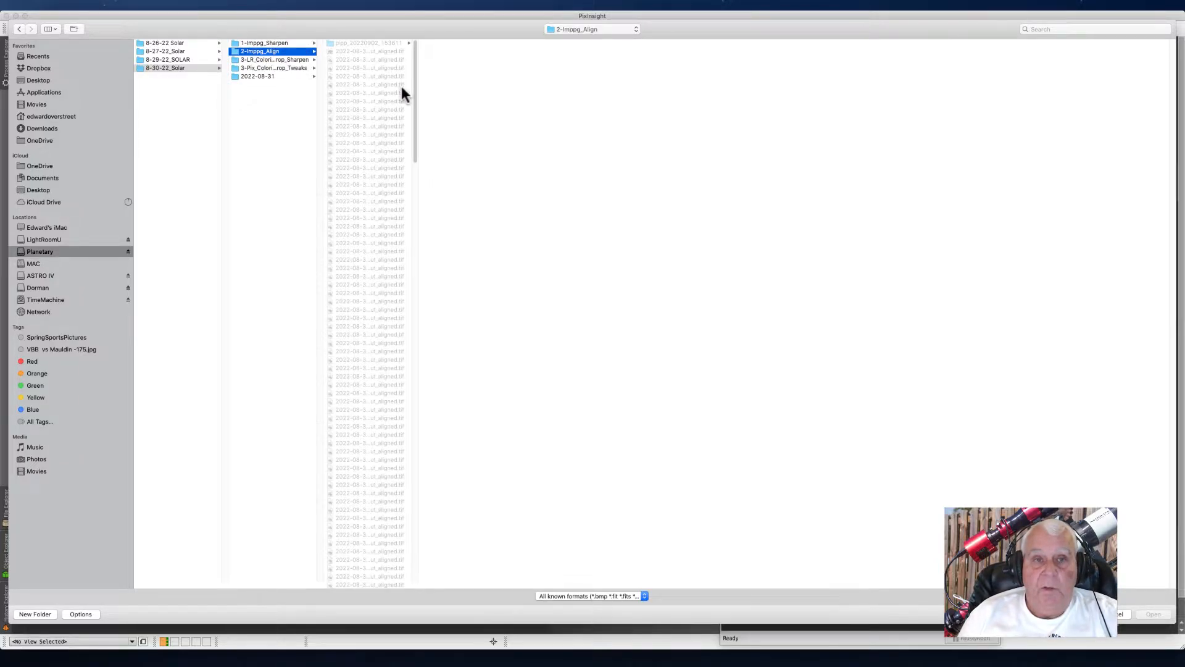
{"action": "left_click", "coordinate": [350, 51]}
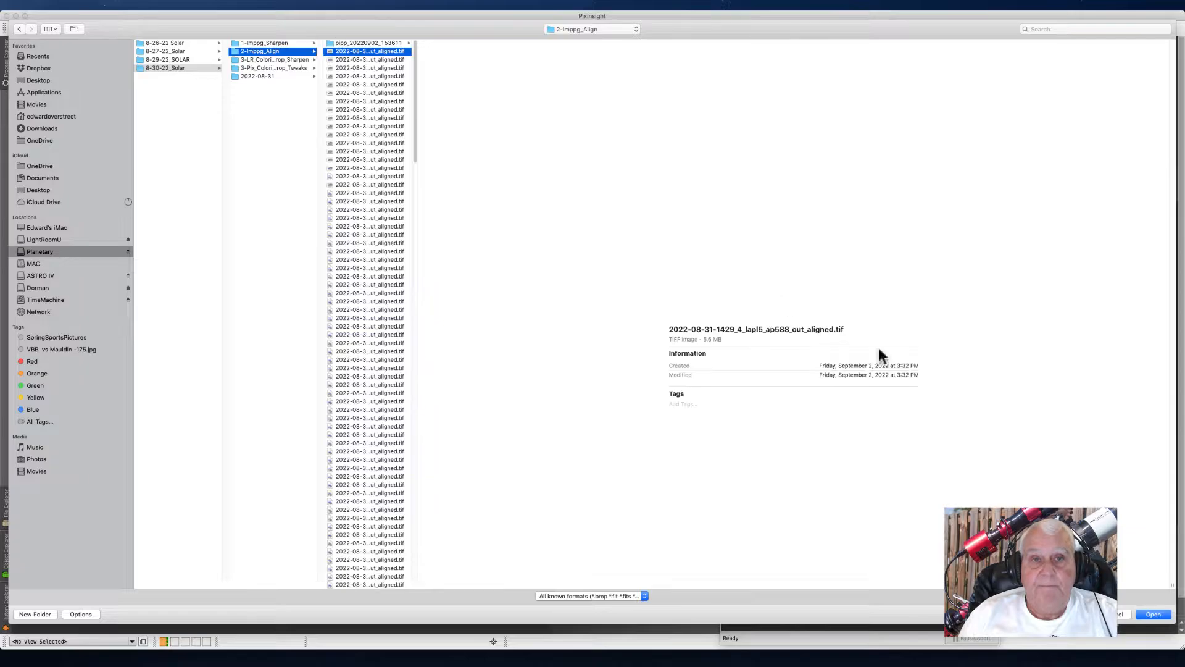
{"action": "left_click", "coordinate": [1152, 614]}
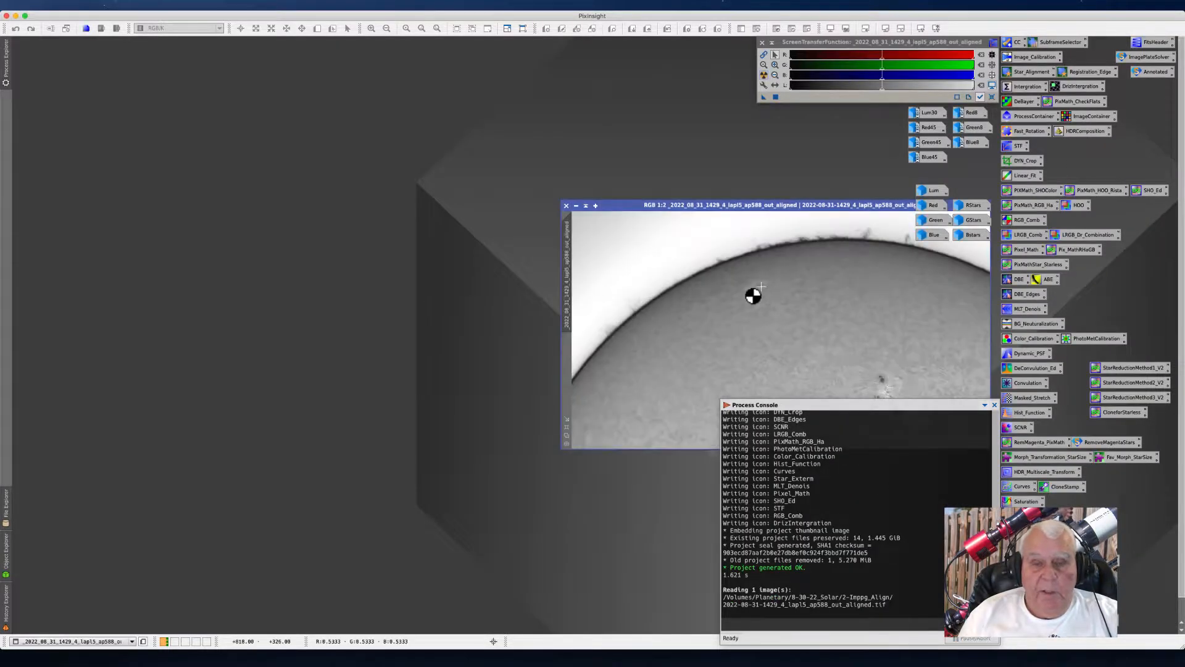
{"action": "left_click_drag", "start_coordinate": [604, 200], "coordinate": [112, 63]}
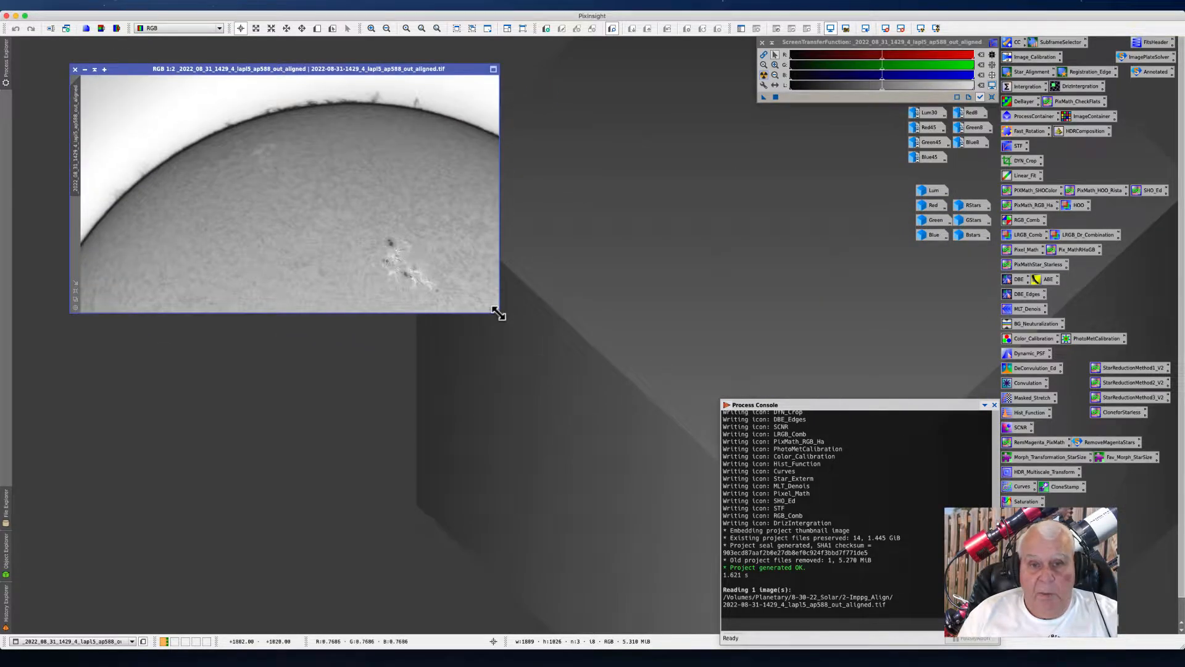
Enlarge the solar image's window and zoom the image to 1:1 so the limb and sunspots fill it
{"action": "left_click_drag", "start_coordinate": [498, 313], "coordinate": [642, 491]}
{"action": "left_click_drag", "start_coordinate": [167, 69], "coordinate": [154, 48]}
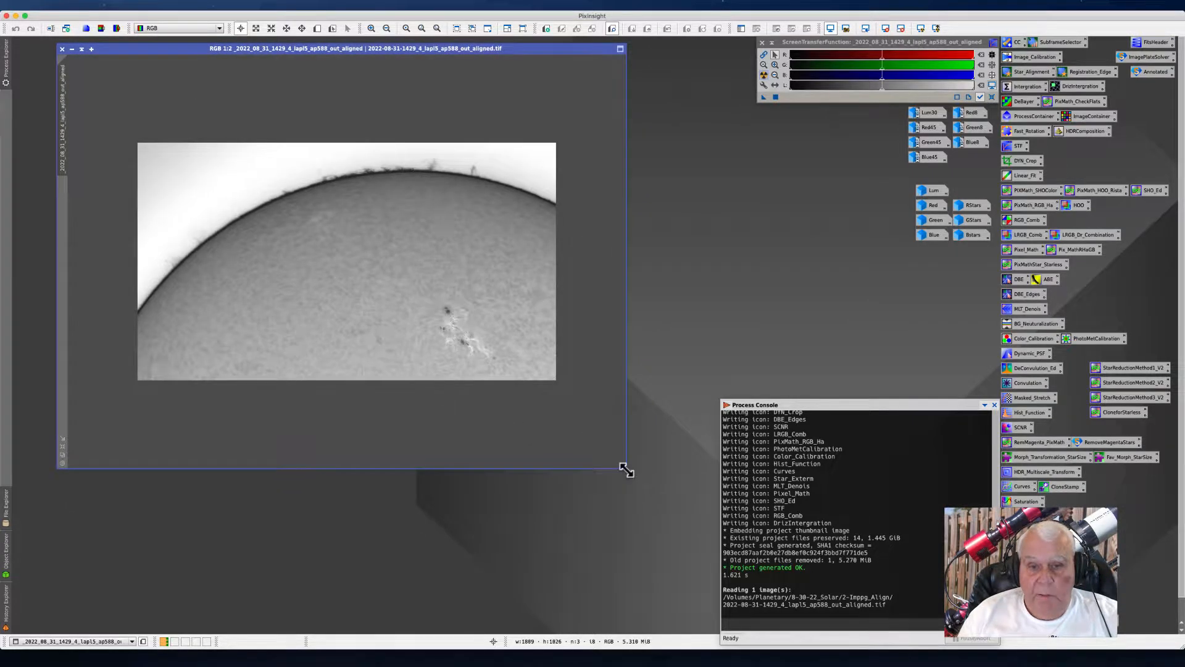
{"action": "left_click_drag", "start_coordinate": [624, 470], "coordinate": [704, 556]}
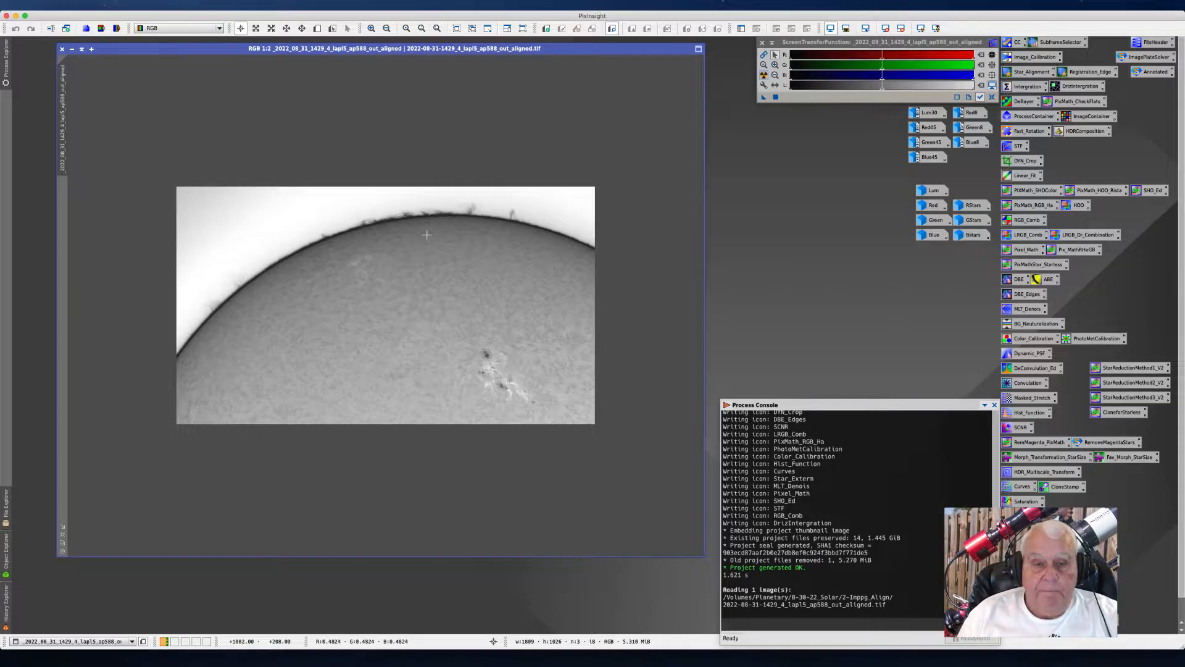
{"action": "scroll", "coordinate": [355, 296], "scroll_direction": "up", "scroll_amount": 1}
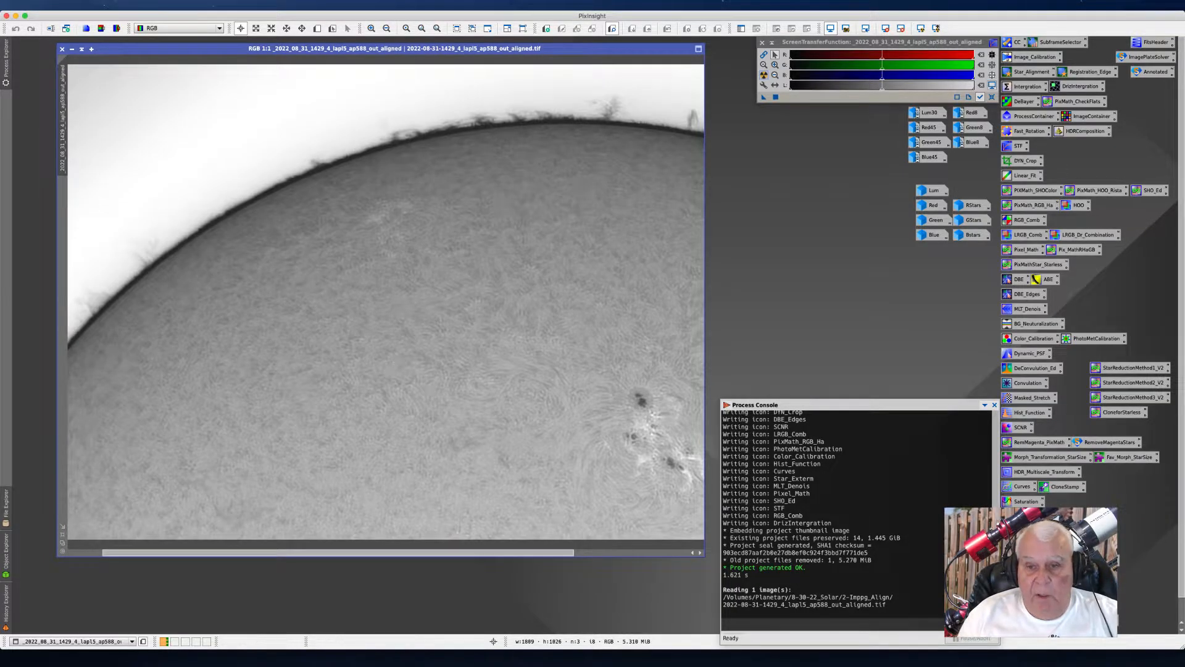
{"action": "left_click_drag", "start_coordinate": [704, 559], "coordinate": [785, 588]}
{"action": "left_click", "coordinate": [840, 297]}
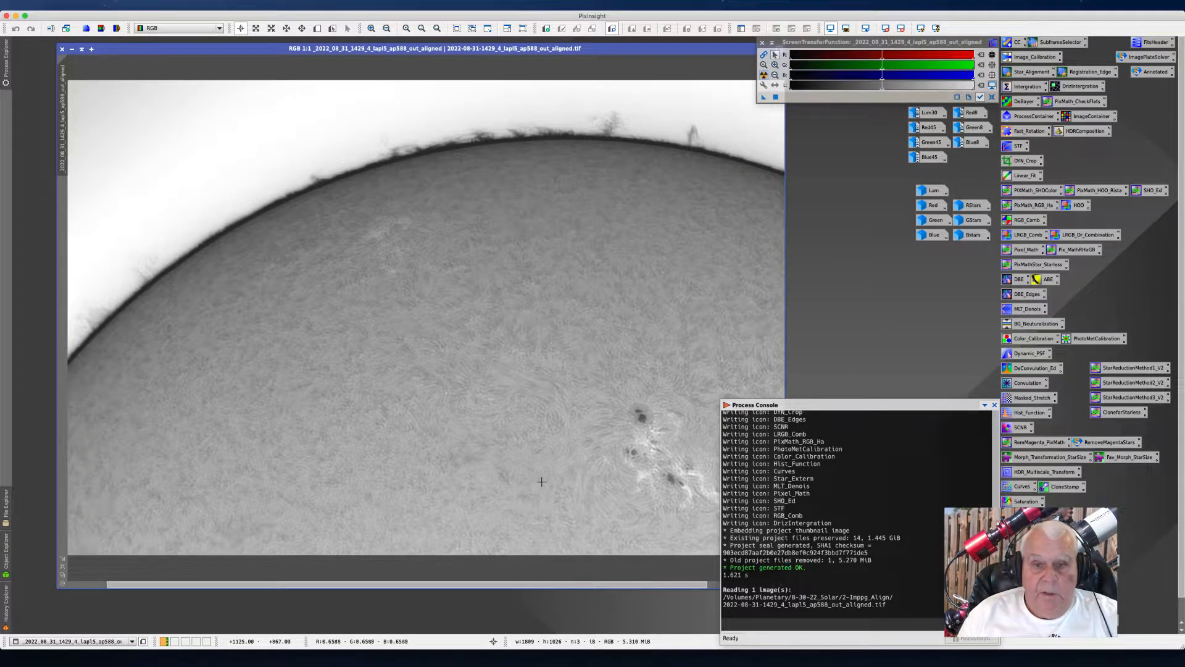
{"action": "scroll", "coordinate": [542, 481], "scroll_direction": "down", "scroll_amount": 1}
{"action": "scroll", "coordinate": [540, 487], "scroll_direction": "up", "scroll_amount": 1}
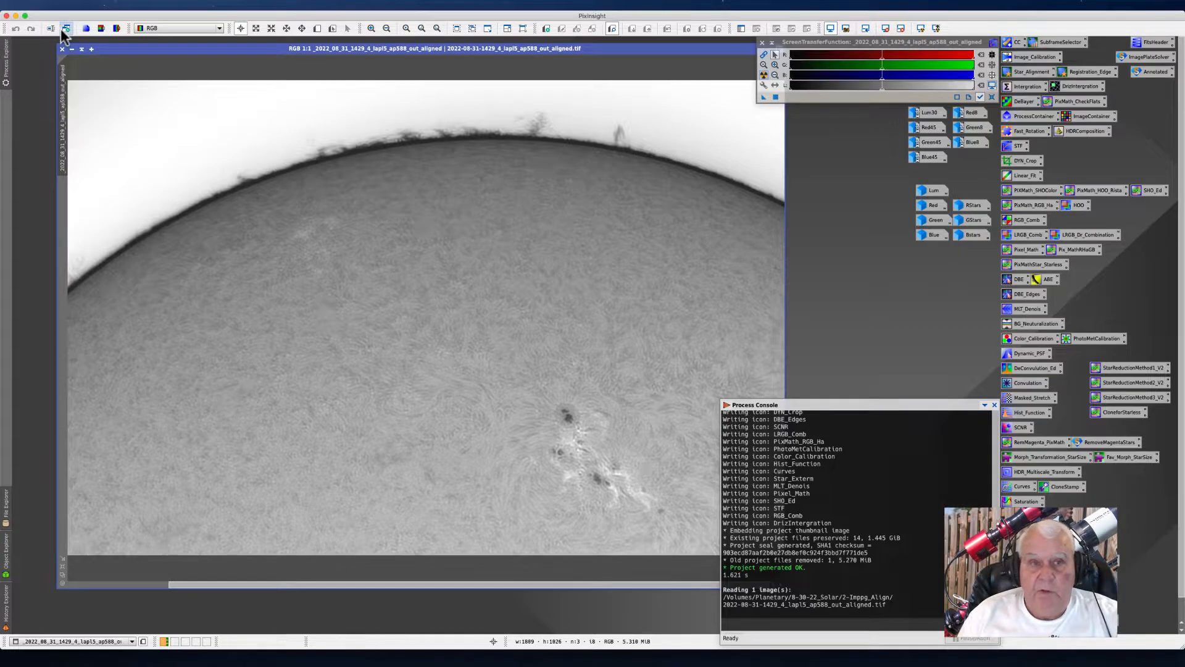
Open the CurvesTransformation process with its real-time preview and place its window clear of the preview
{"action": "left_click", "coordinate": [223, 6]}
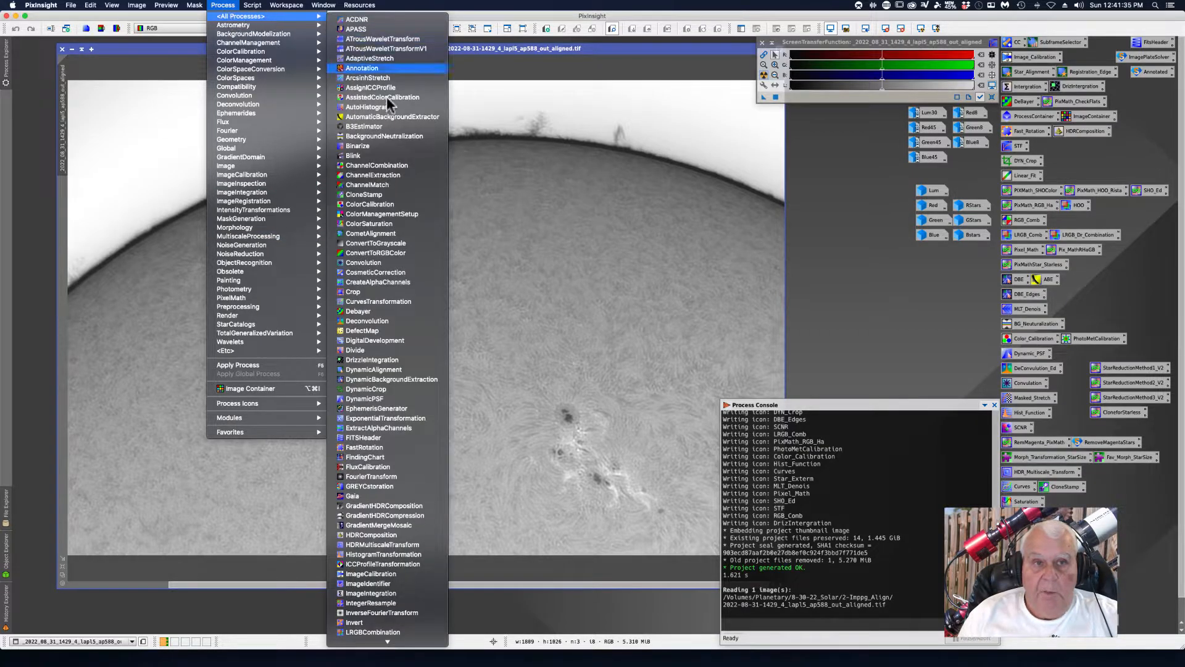
{"action": "left_click", "coordinate": [370, 301]}
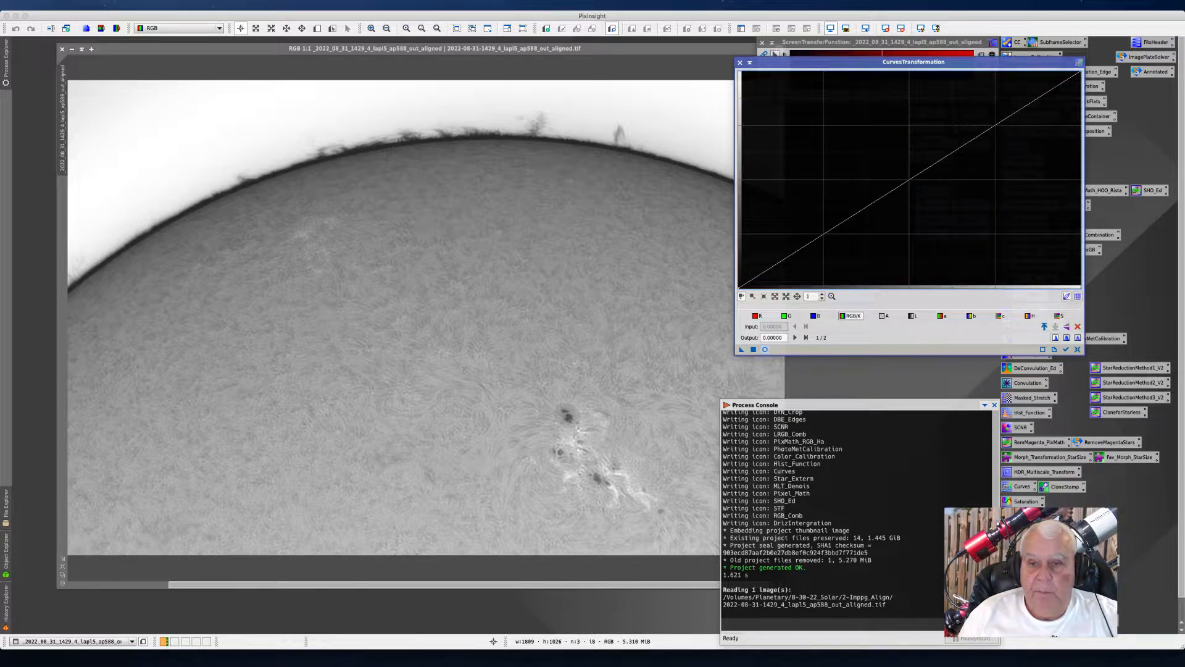
{"action": "left_click", "coordinate": [765, 349]}
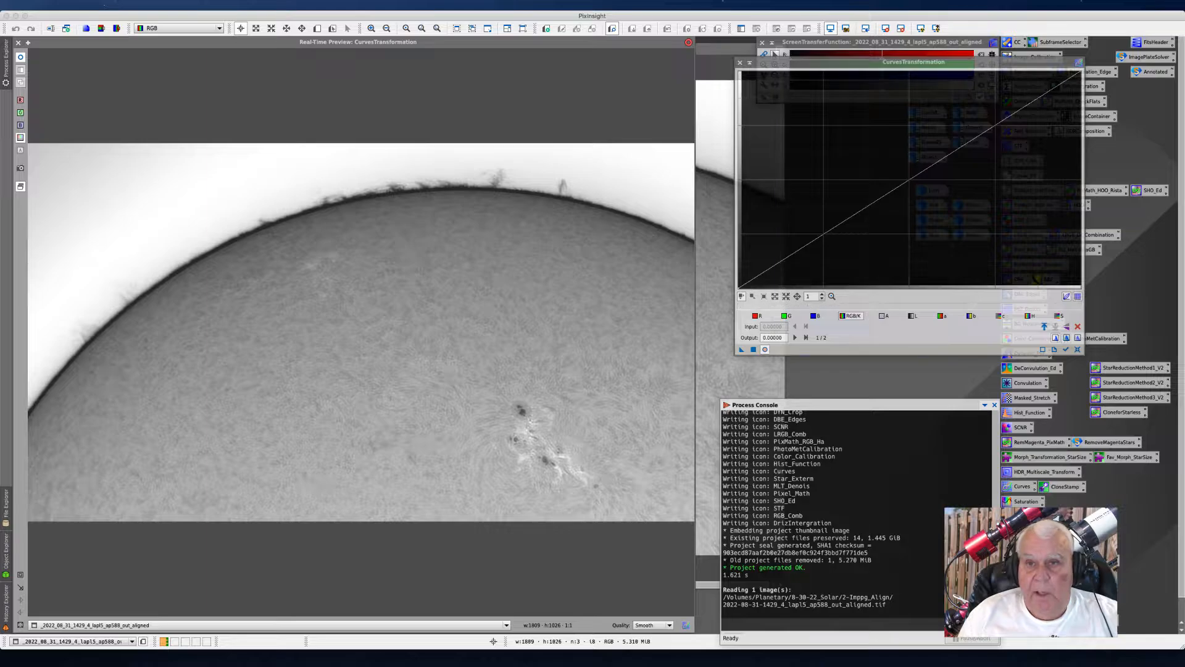
{"action": "left_click_drag", "start_coordinate": [782, 63], "coordinate": [768, 81]}
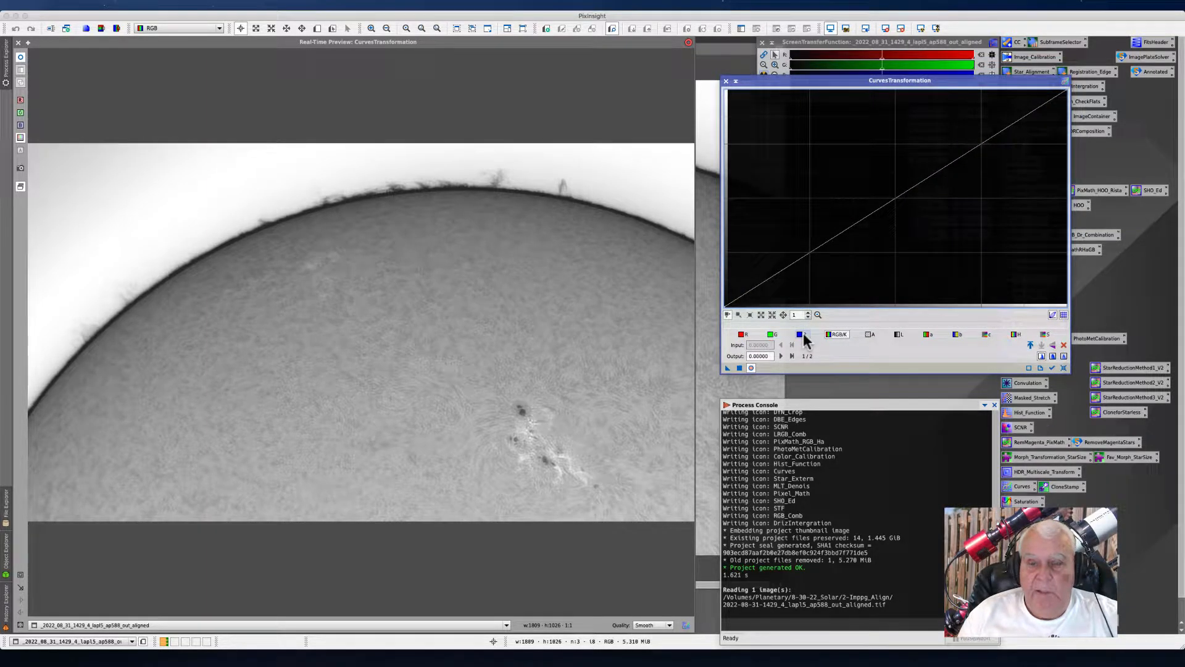
{"action": "left_click", "coordinate": [743, 335]}
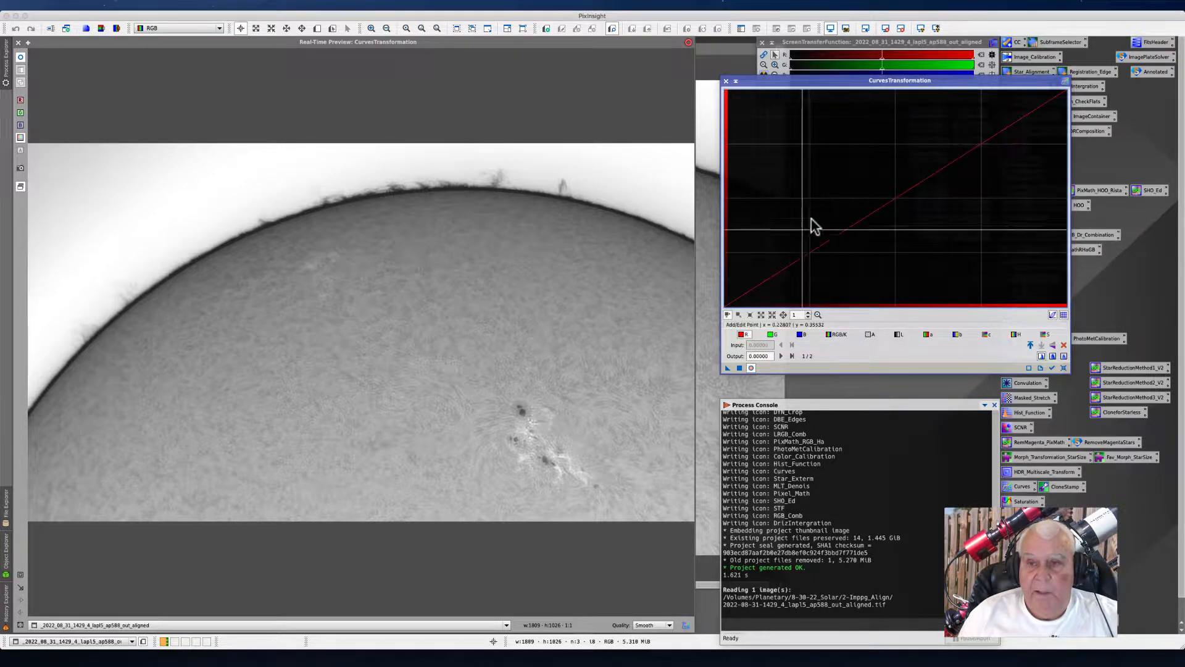
{"action": "left_click_drag", "start_coordinate": [886, 204], "coordinate": [857, 189]}
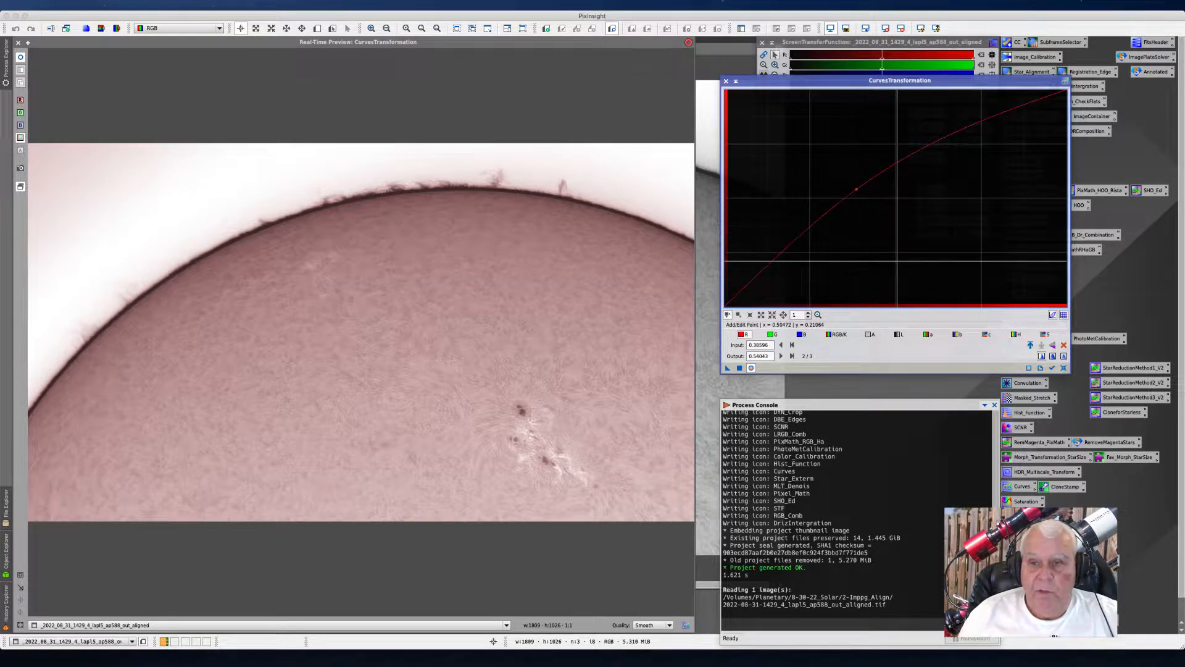
{"action": "left_click", "coordinate": [1063, 368]}
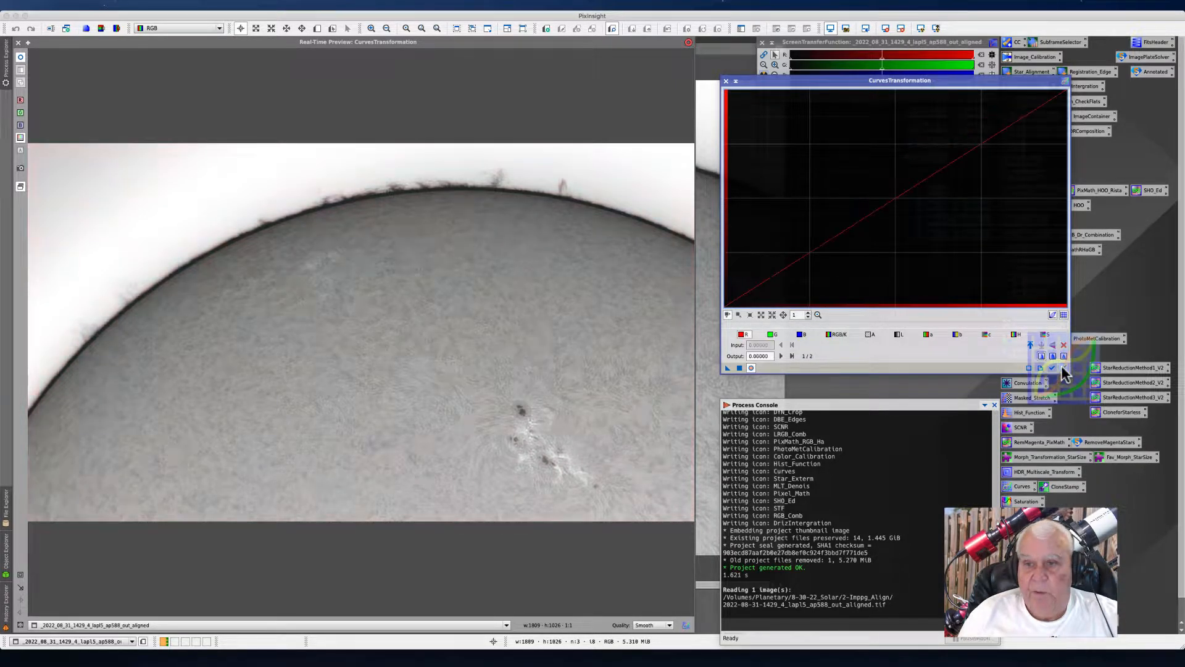
Try to convert the solar image to RGB color with ConvertToRGBColor
{"action": "left_click", "coordinate": [222, 5]}
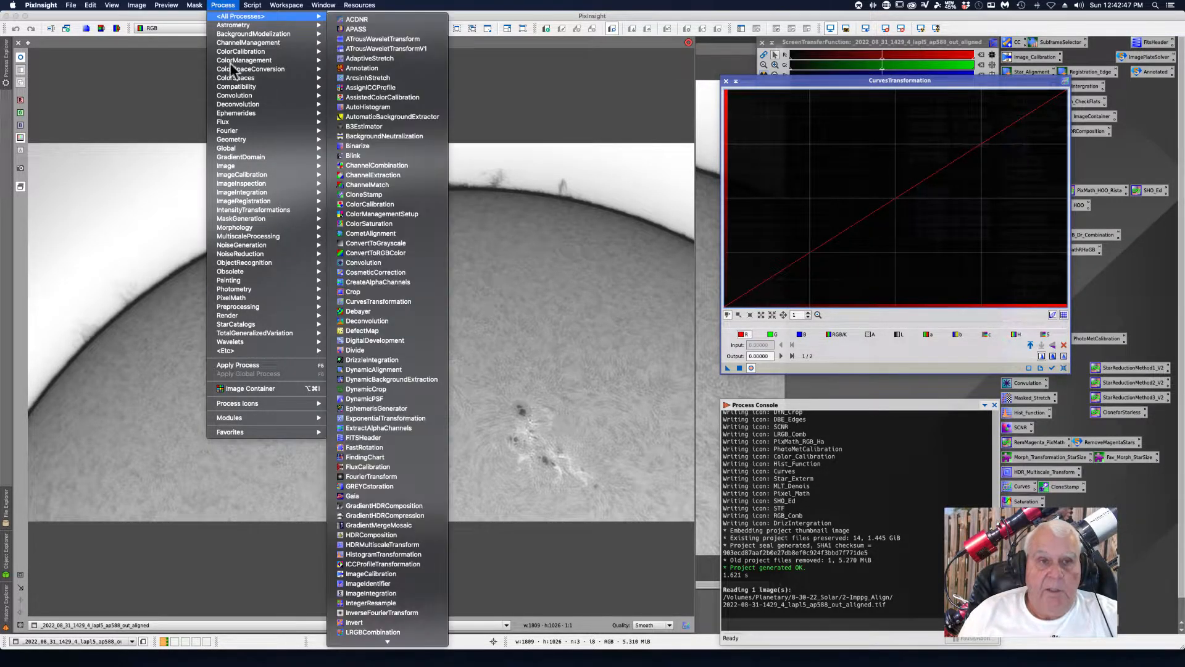
{"action": "mouse_move", "coordinate": [232, 76]}
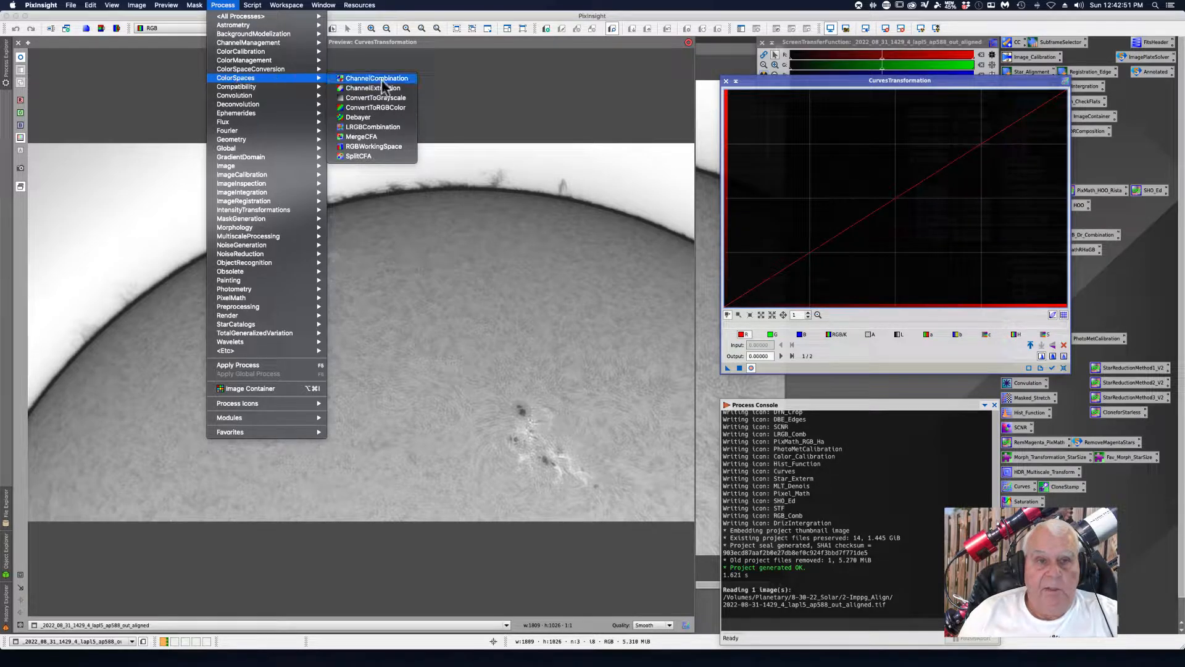
{"action": "left_click", "coordinate": [360, 108]}
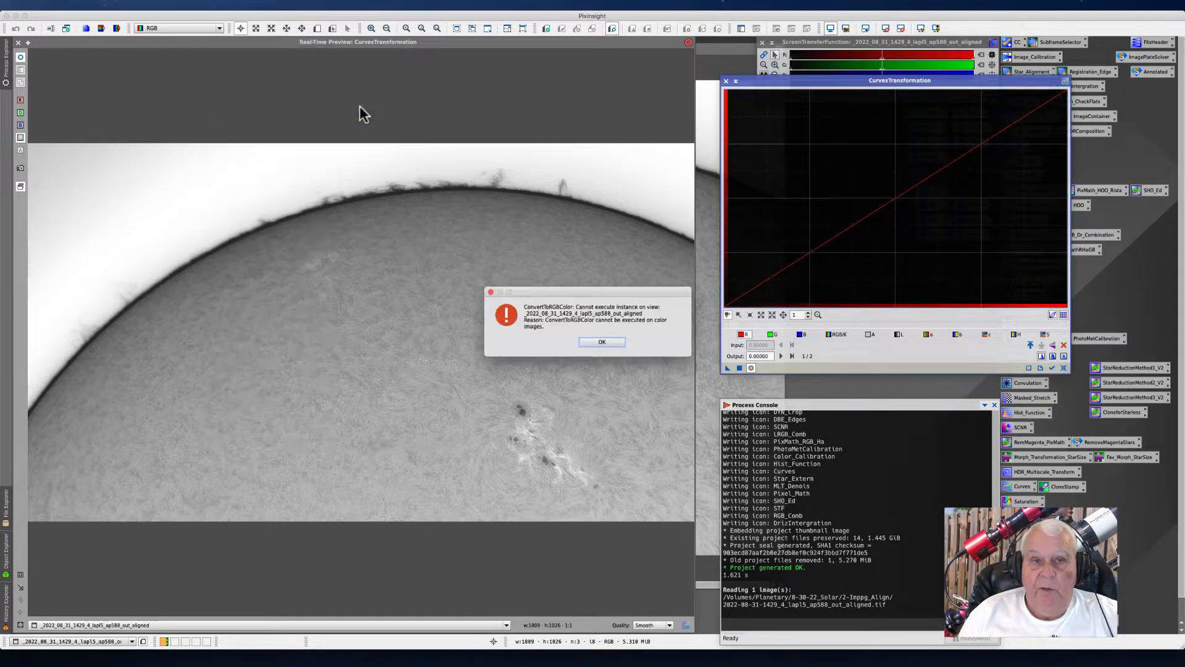
{"action": "left_click", "coordinate": [593, 346]}
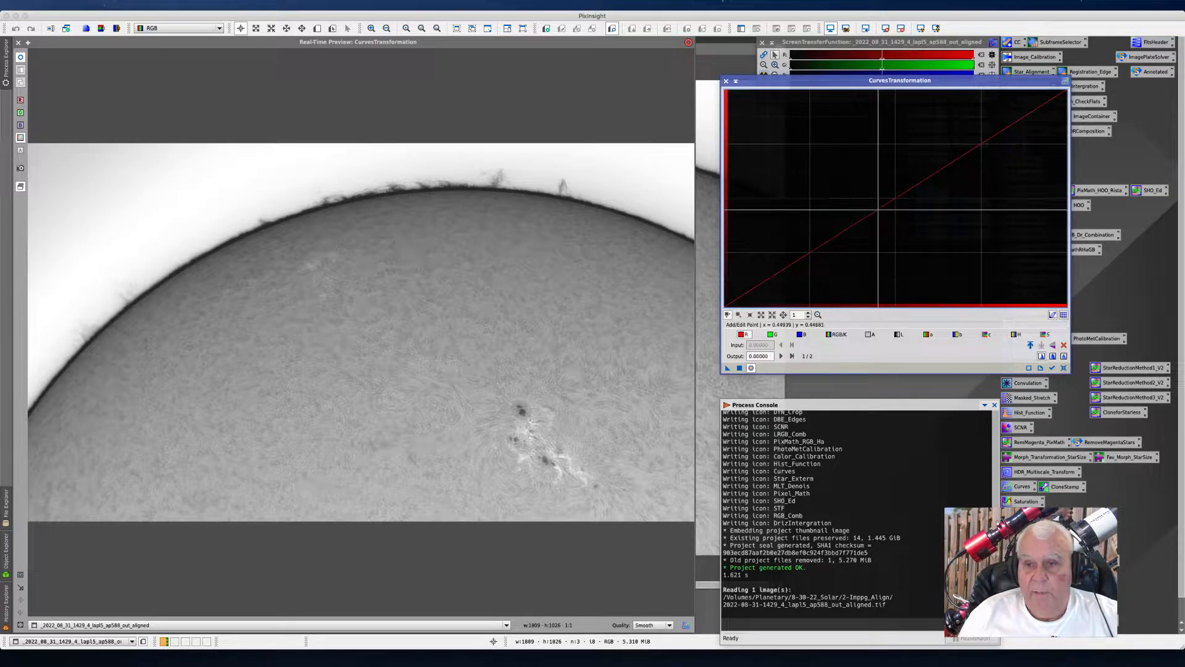
Raise the red curve to about 0.53 output at 0.30 input and lower the green curve to about 0.46 at 0.51
{"action": "left_click", "coordinate": [876, 206]}
{"action": "left_click_drag", "start_coordinate": [876, 206], "coordinate": [826, 192]}
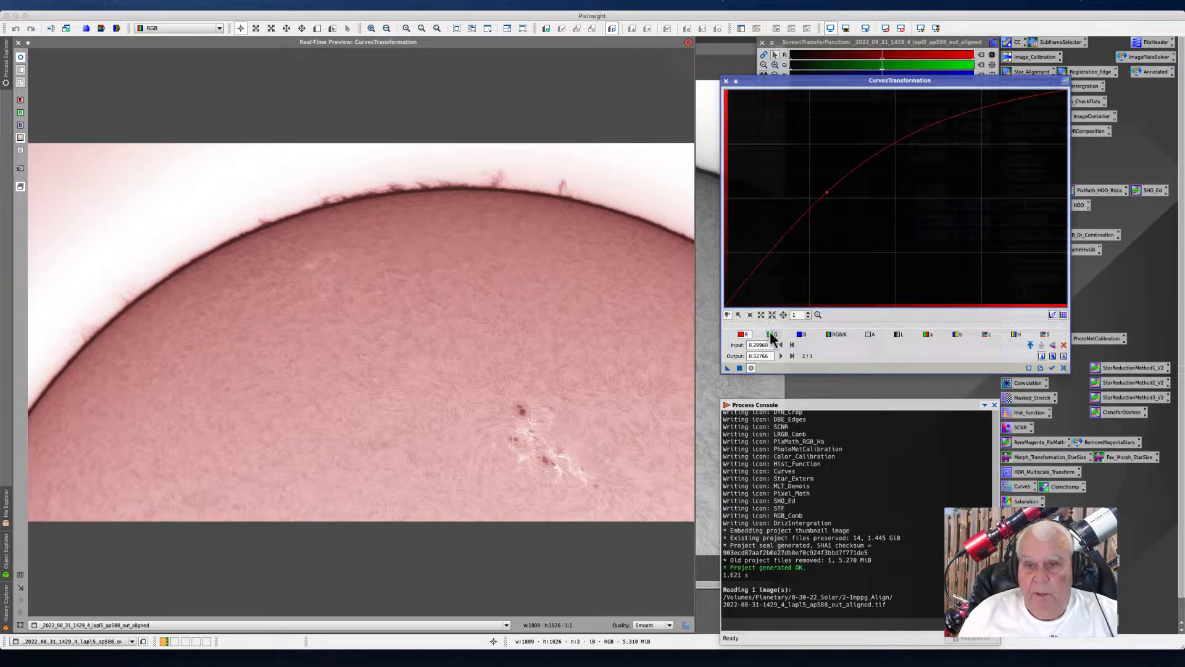
{"action": "left_click", "coordinate": [771, 334]}
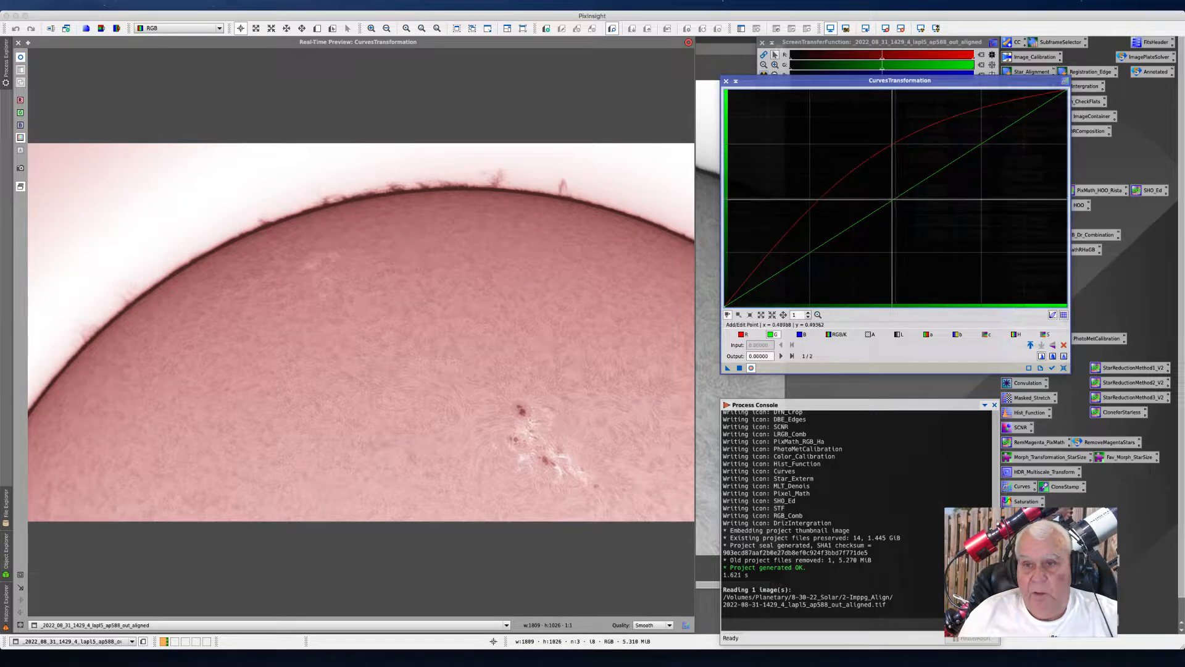
{"action": "left_click_drag", "start_coordinate": [893, 199], "coordinate": [899, 207]}
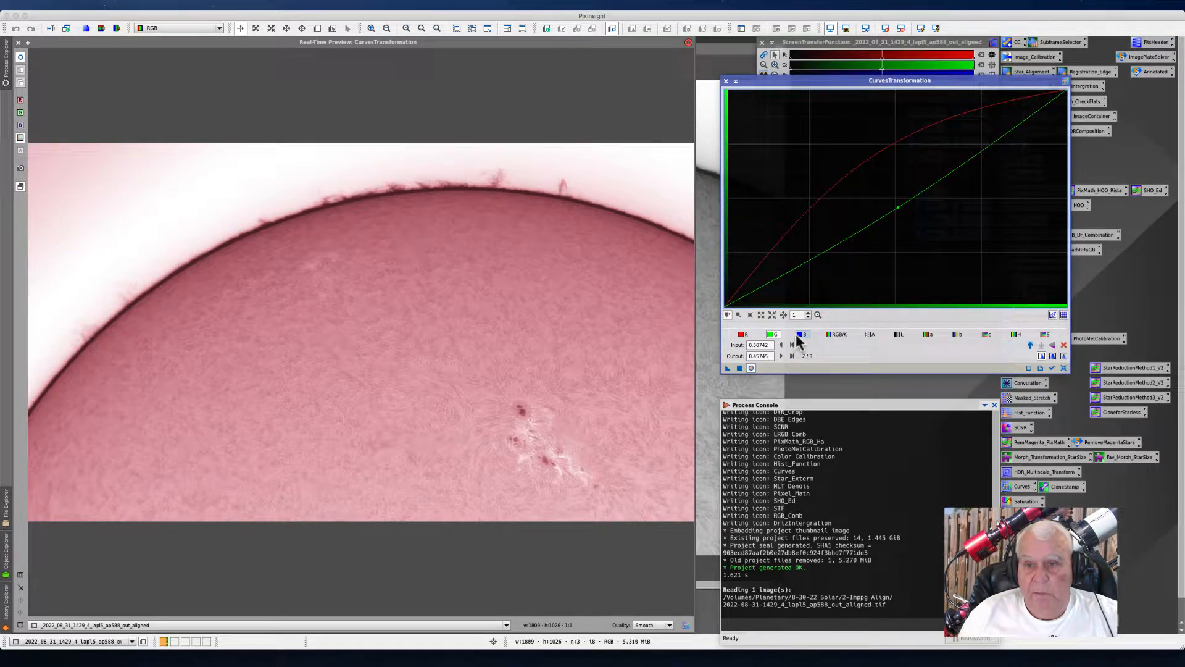
Pull the blue curve down to about 0.32 output at 0.64 input
{"action": "left_click", "coordinate": [800, 334]}
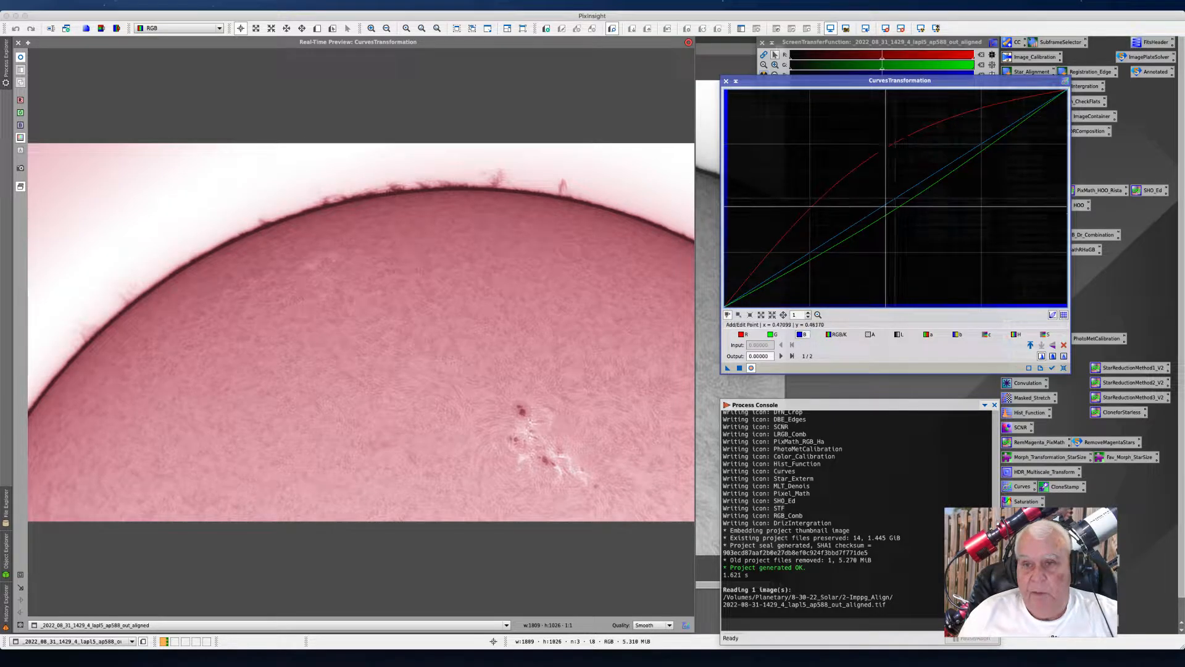
{"action": "left_click_drag", "start_coordinate": [885, 207], "coordinate": [944, 237]}
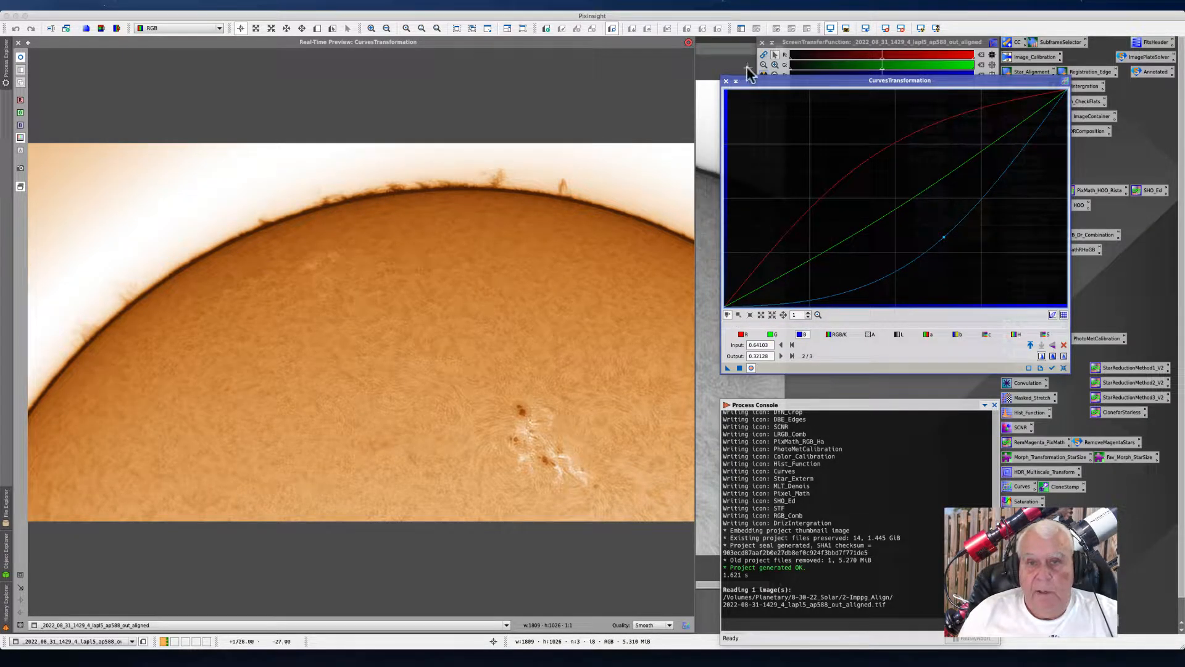
{"action": "left_click_drag", "start_coordinate": [768, 82], "coordinate": [769, 76]}
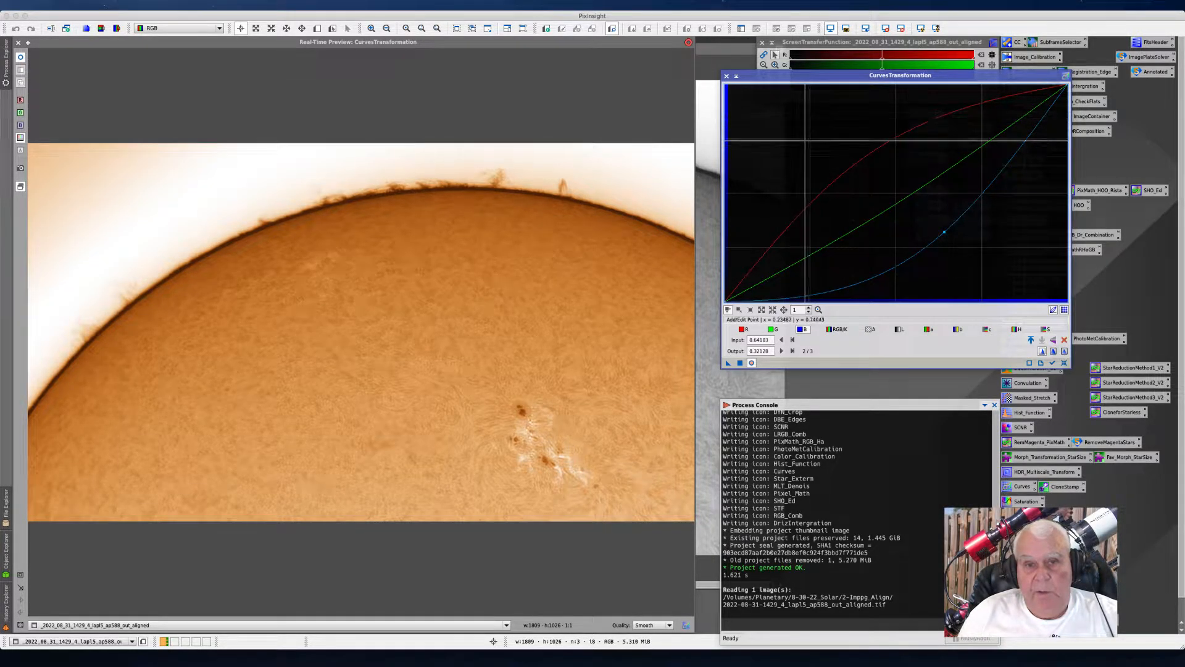
Refine the red curve point to about 0.25 input, 0.52 output, and the green point to about 0.55 input, 0.38 output
{"action": "left_click", "coordinate": [741, 330]}
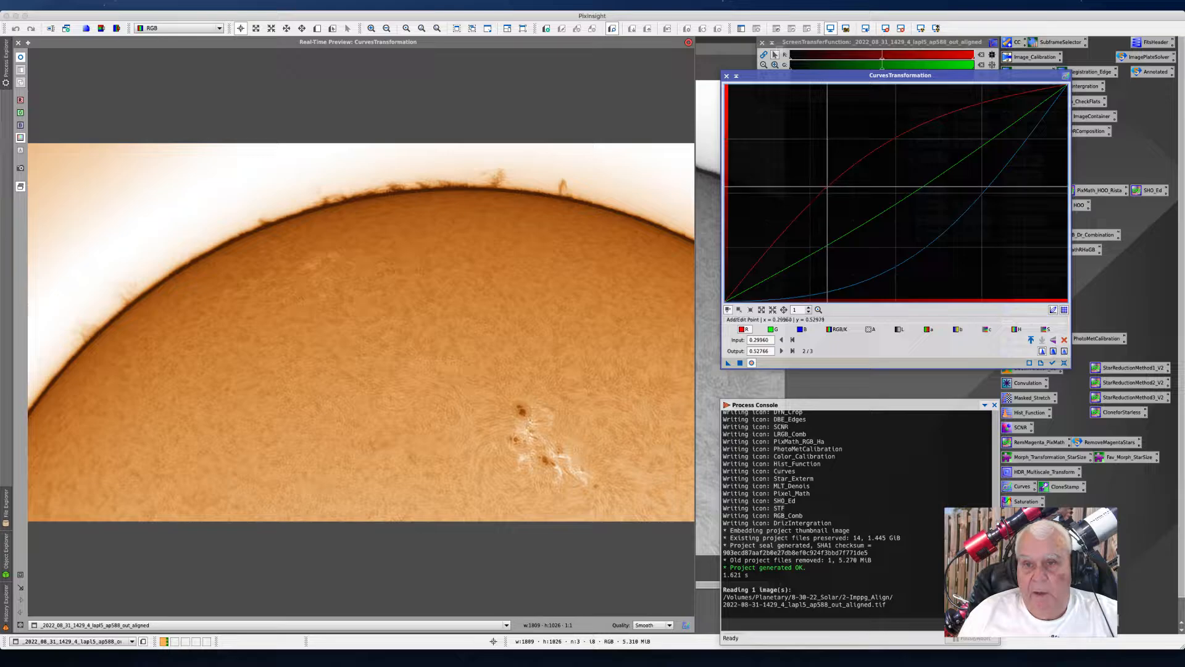
{"action": "mouse_move", "coordinate": [827, 186]}
{"action": "left_mouse_down"}
{"action": "mouse_move", "coordinate": [802, 183]}
{"action": "mouse_move", "coordinate": [809, 189]}
{"action": "left_mouse_up"}
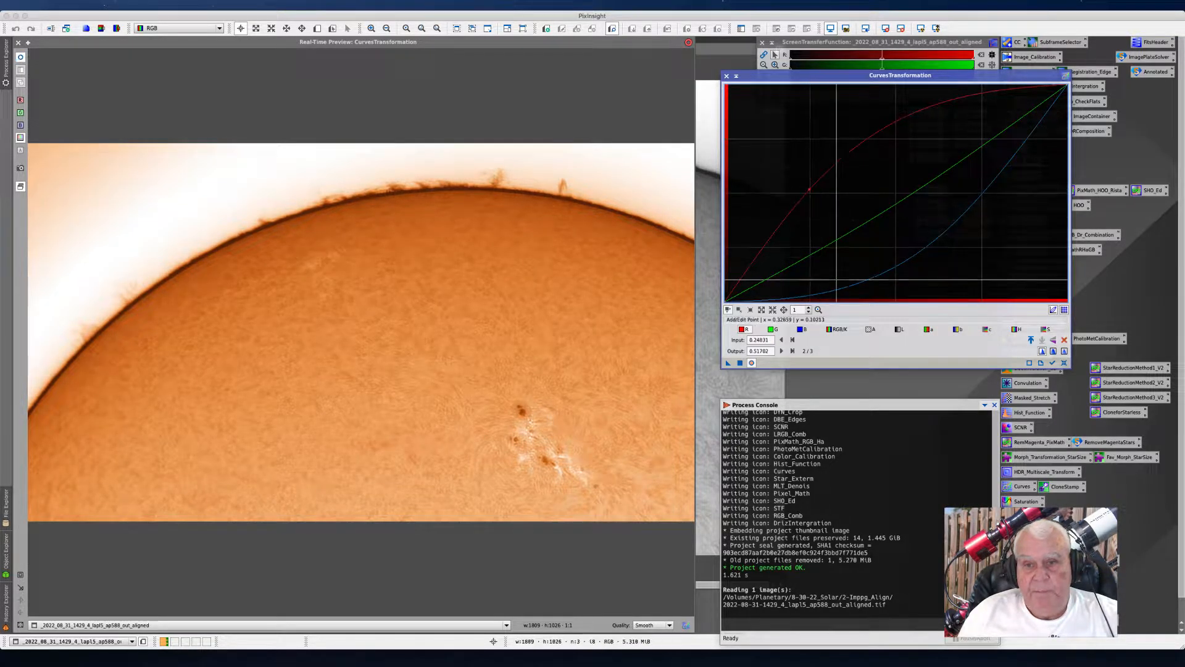
{"action": "left_click", "coordinate": [772, 329]}
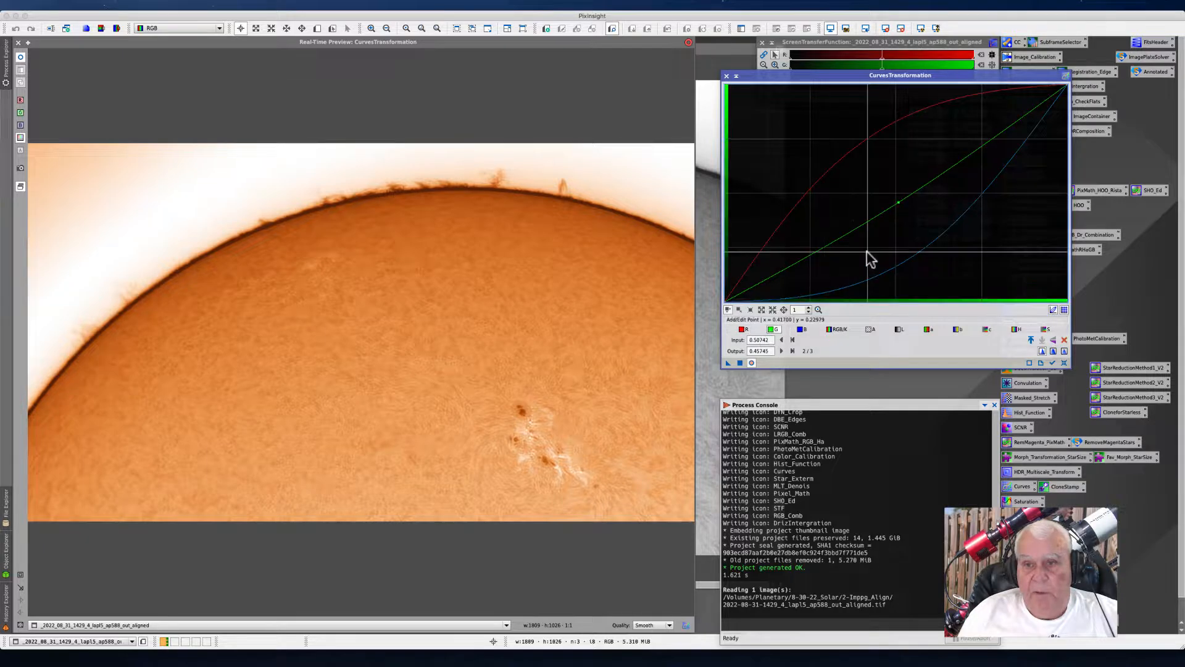
{"action": "left_click_drag", "start_coordinate": [899, 204], "coordinate": [911, 220]}
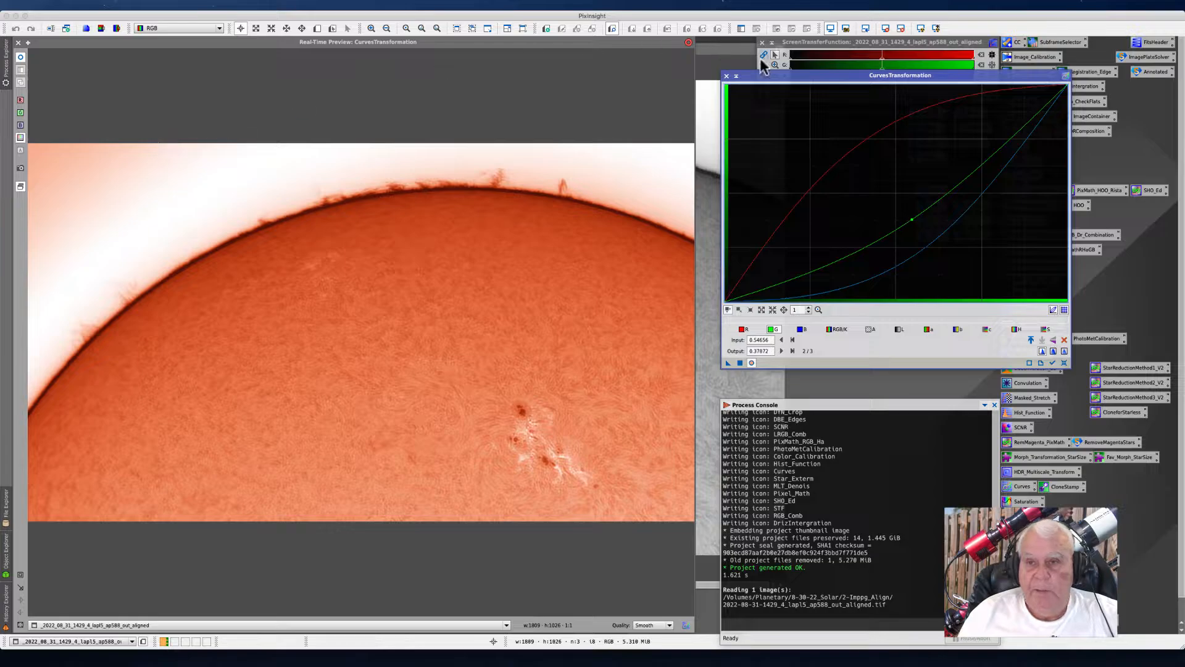
Apply the curves to the solar image, then close the real-time preview and CurvesTransformation
{"action": "left_click", "coordinate": [740, 363]}
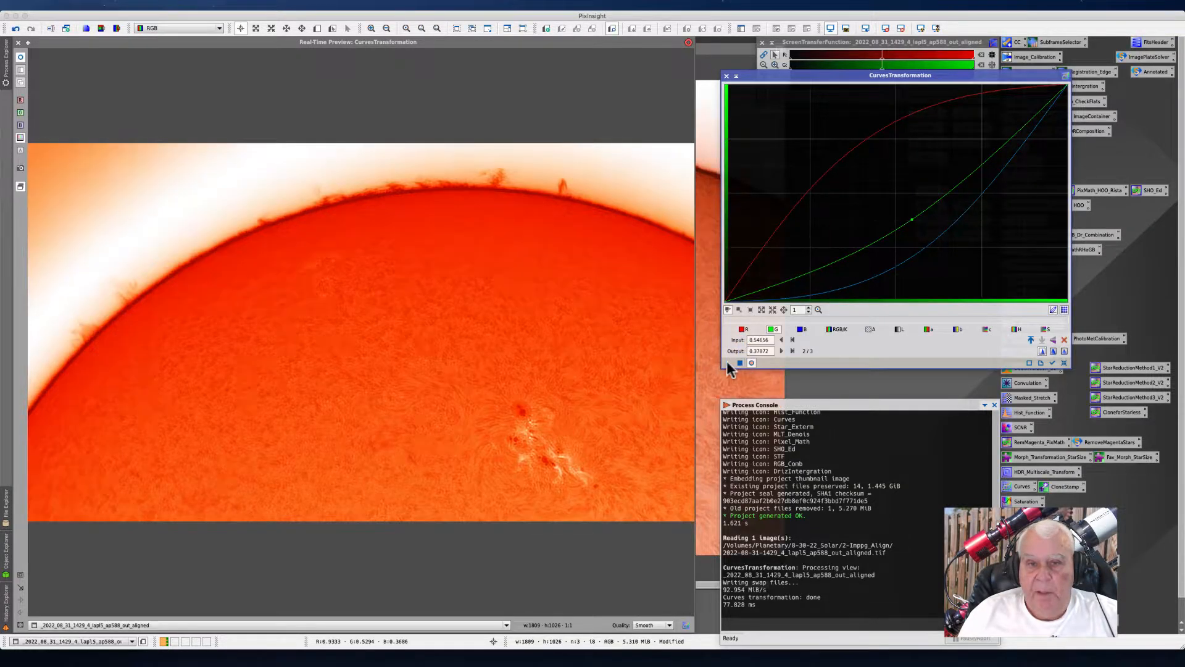
{"action": "left_click", "coordinate": [18, 44]}
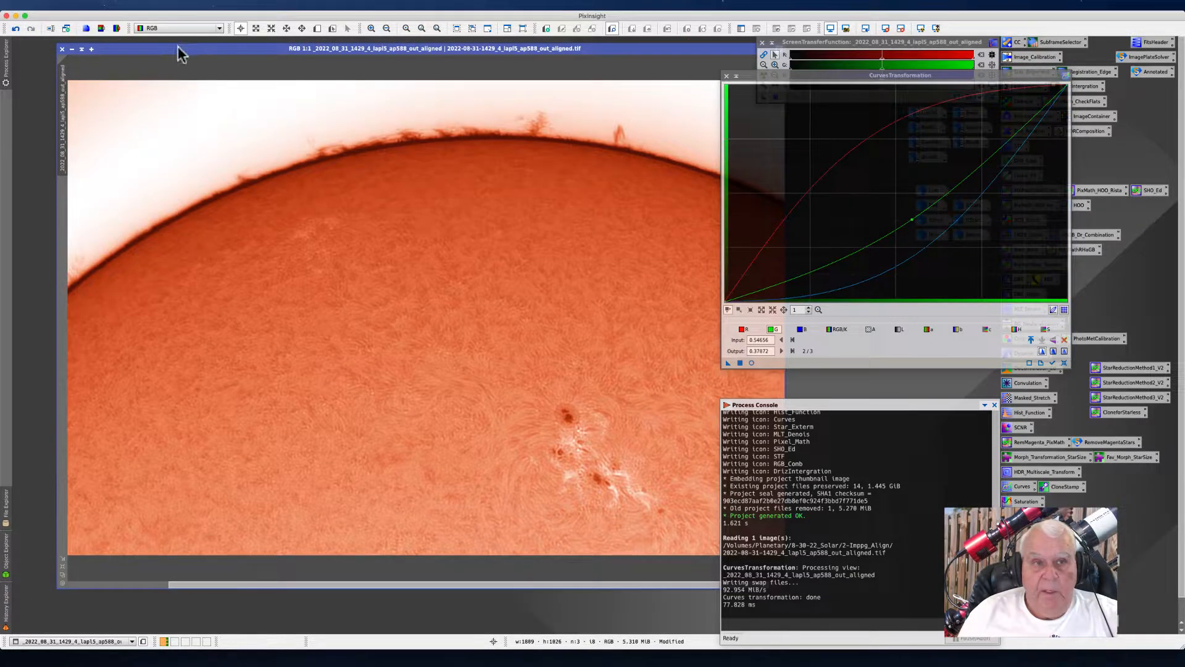
{"action": "left_click_drag", "start_coordinate": [175, 47], "coordinate": [177, 68]}
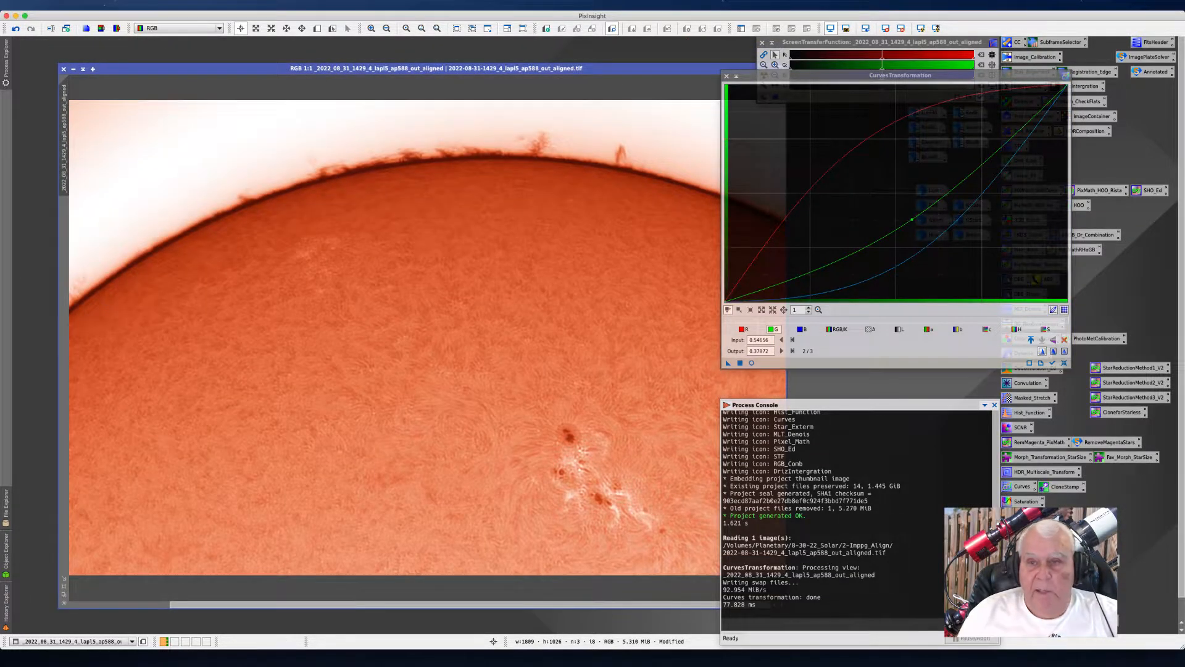
{"action": "left_click", "coordinate": [727, 76]}
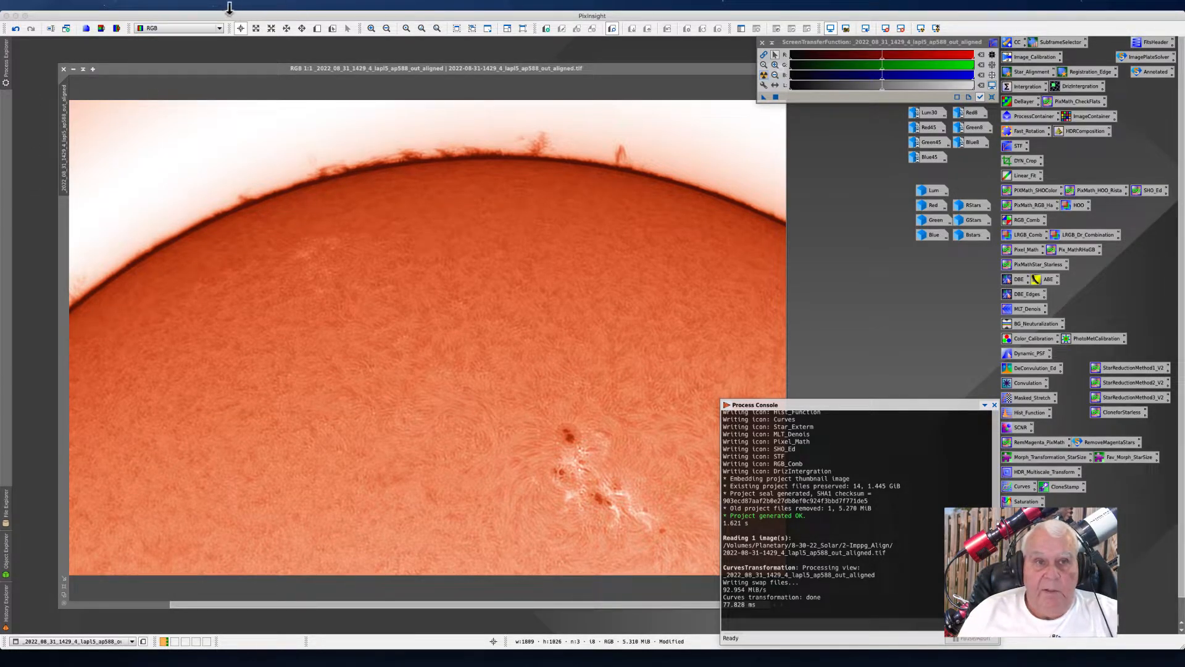
Run the GAME mask editor script on the colorized solar image and expand its window to full size
{"action": "left_click", "coordinate": [253, 4]}
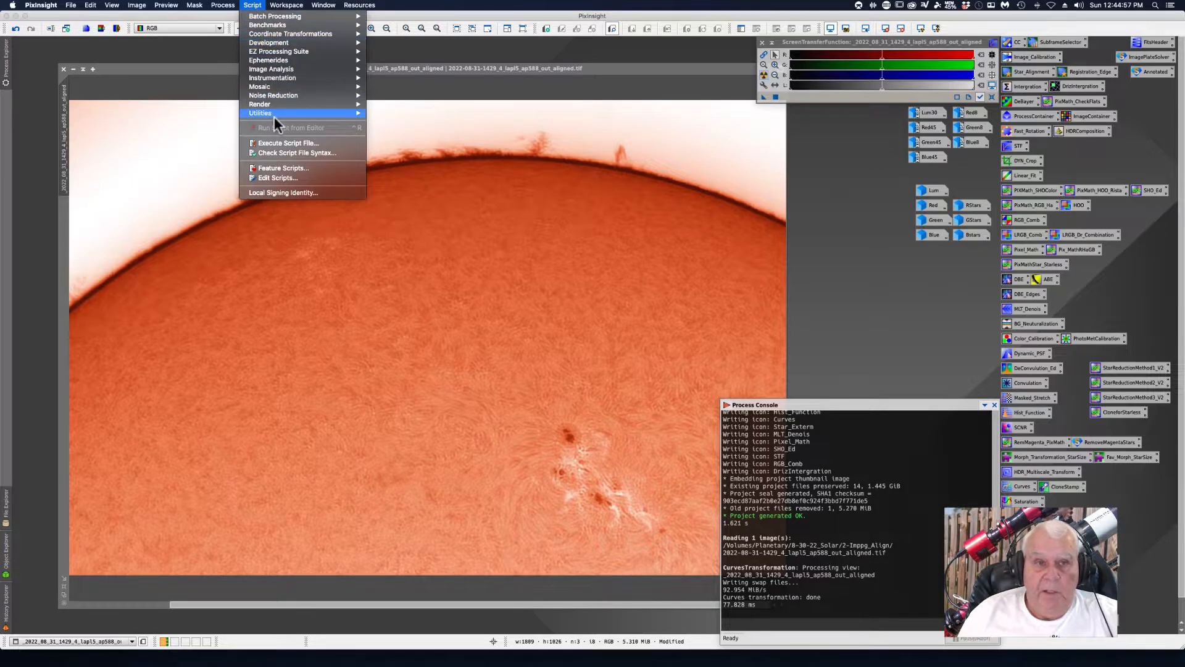
{"action": "mouse_move", "coordinate": [276, 116]}
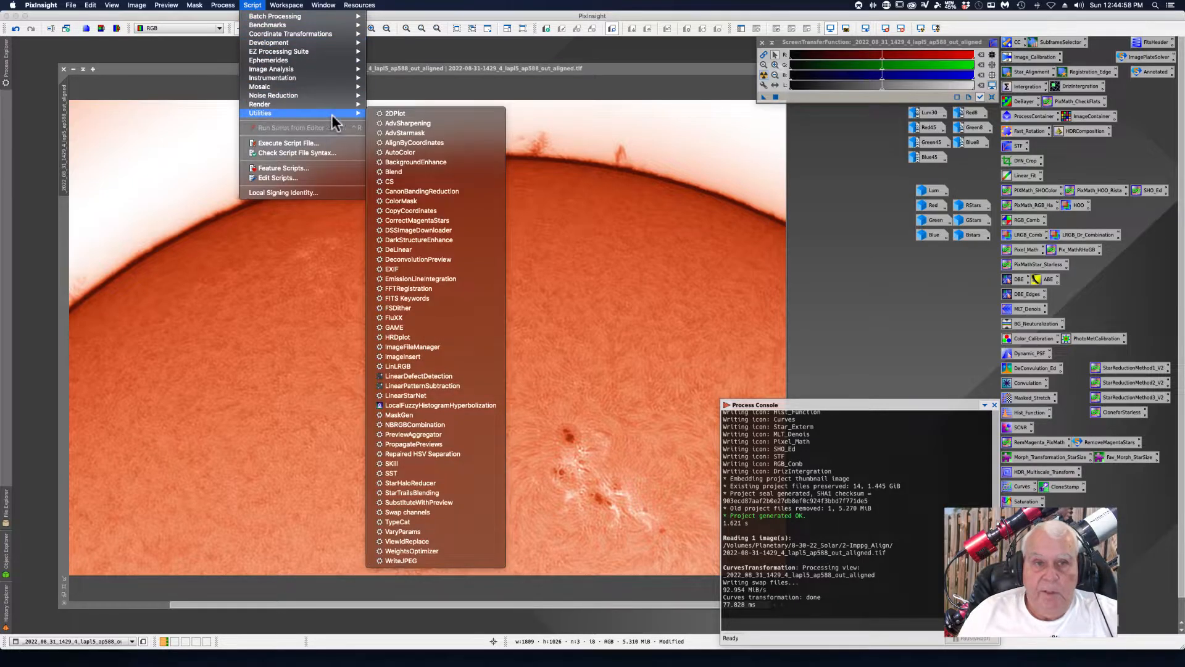
{"action": "left_click", "coordinate": [398, 328]}
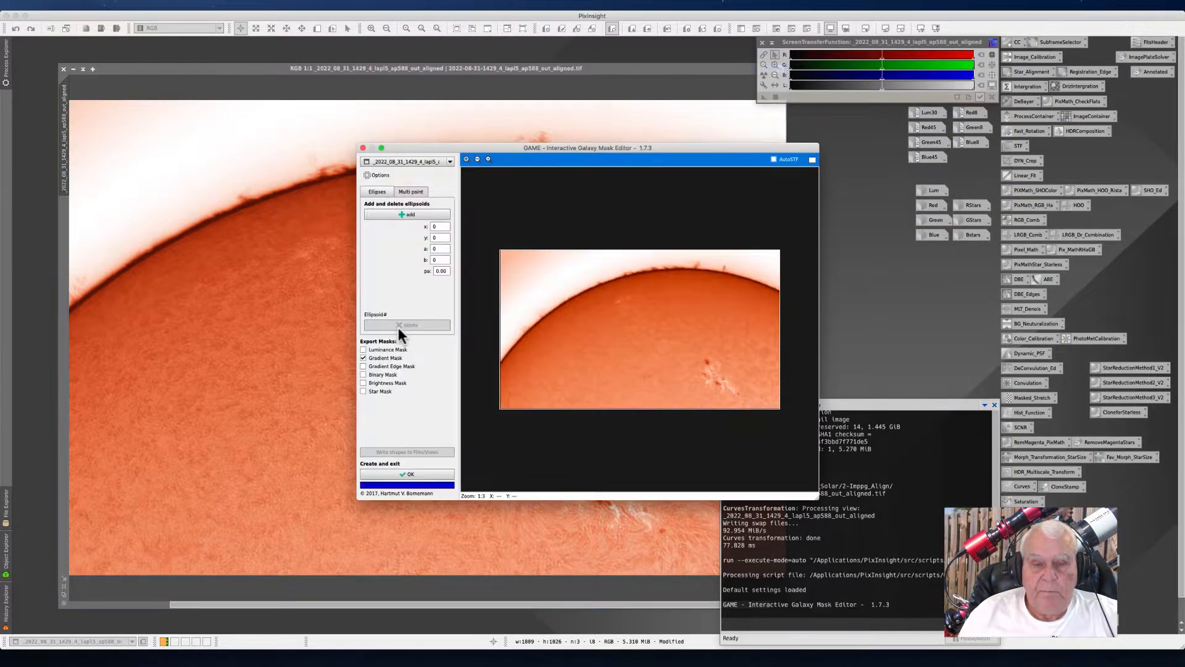
{"action": "left_click_drag", "start_coordinate": [421, 149], "coordinate": [323, 128]}
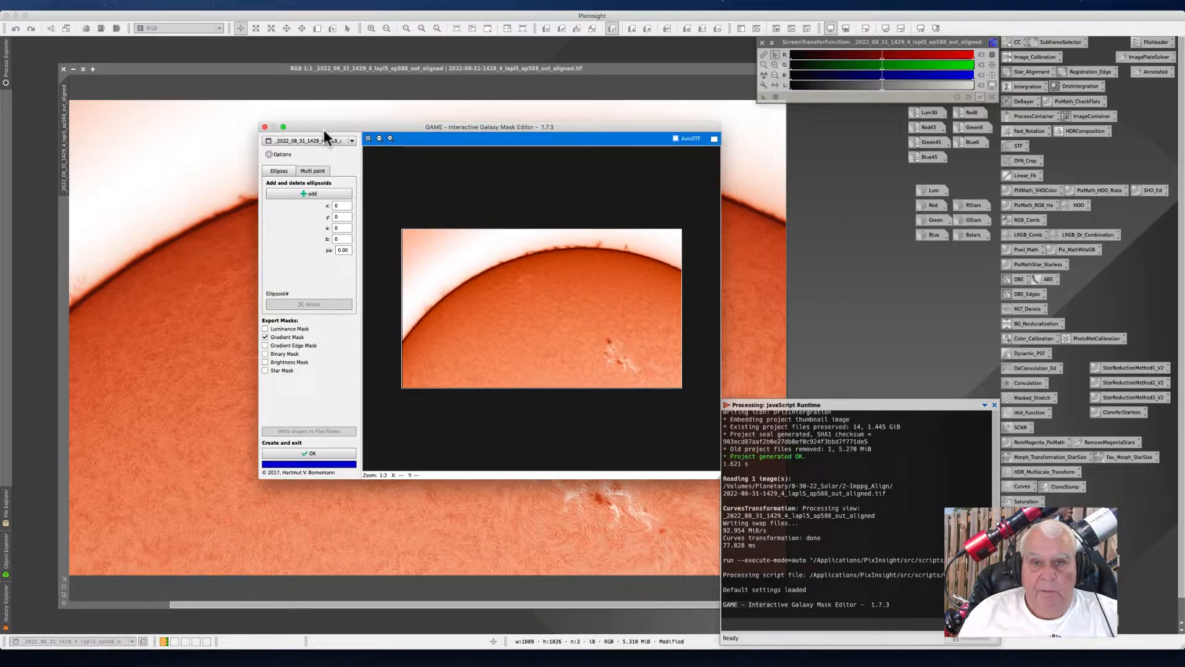
{"action": "left_click", "coordinate": [714, 138]}
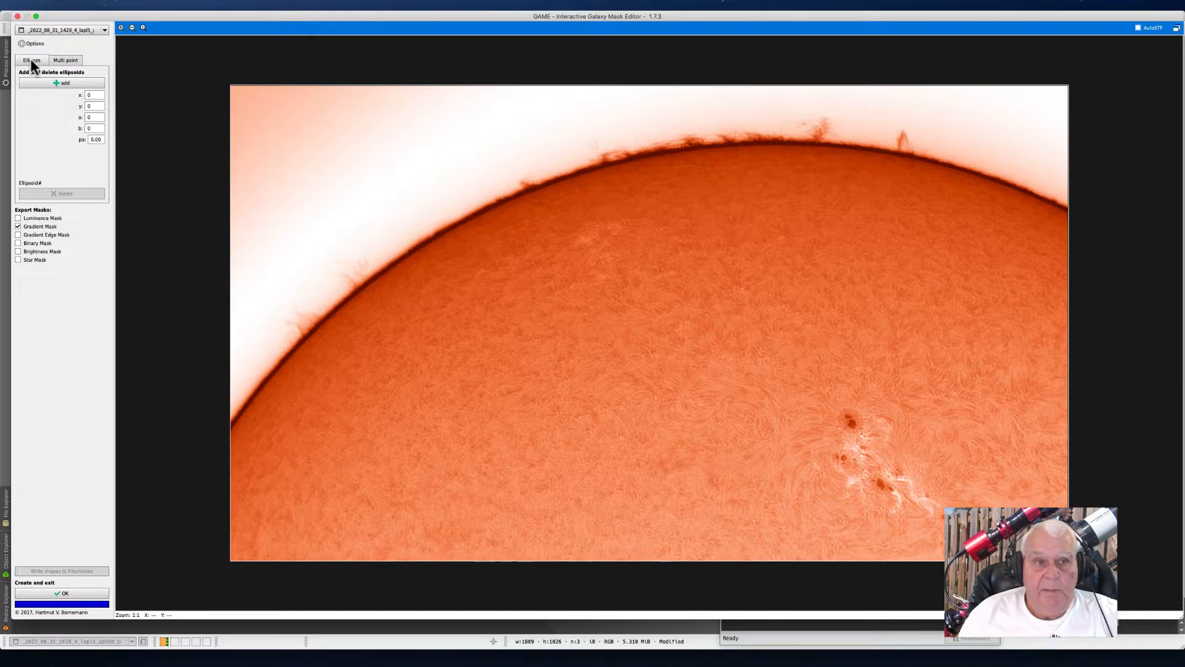
Add an ellipse about 343 by 326 over the image's upper-left sky corner, clear of the solar limb, and create its gradient mask
{"action": "left_click", "coordinate": [62, 83]}
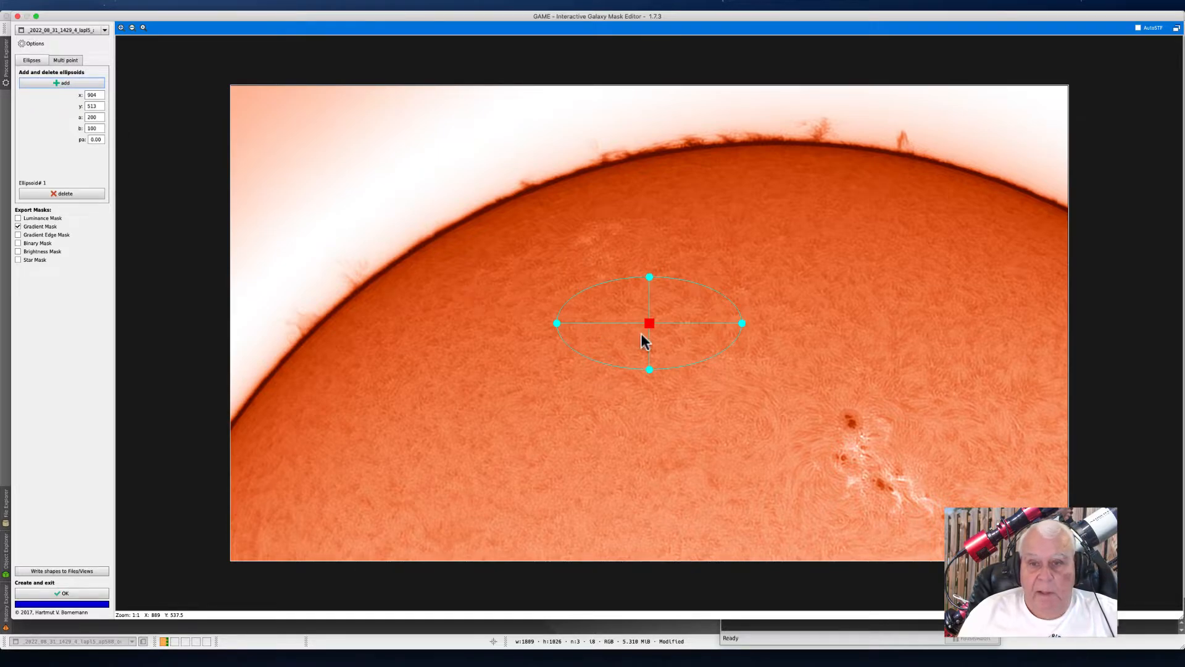
{"action": "left_click_drag", "start_coordinate": [649, 323], "coordinate": [268, 100]}
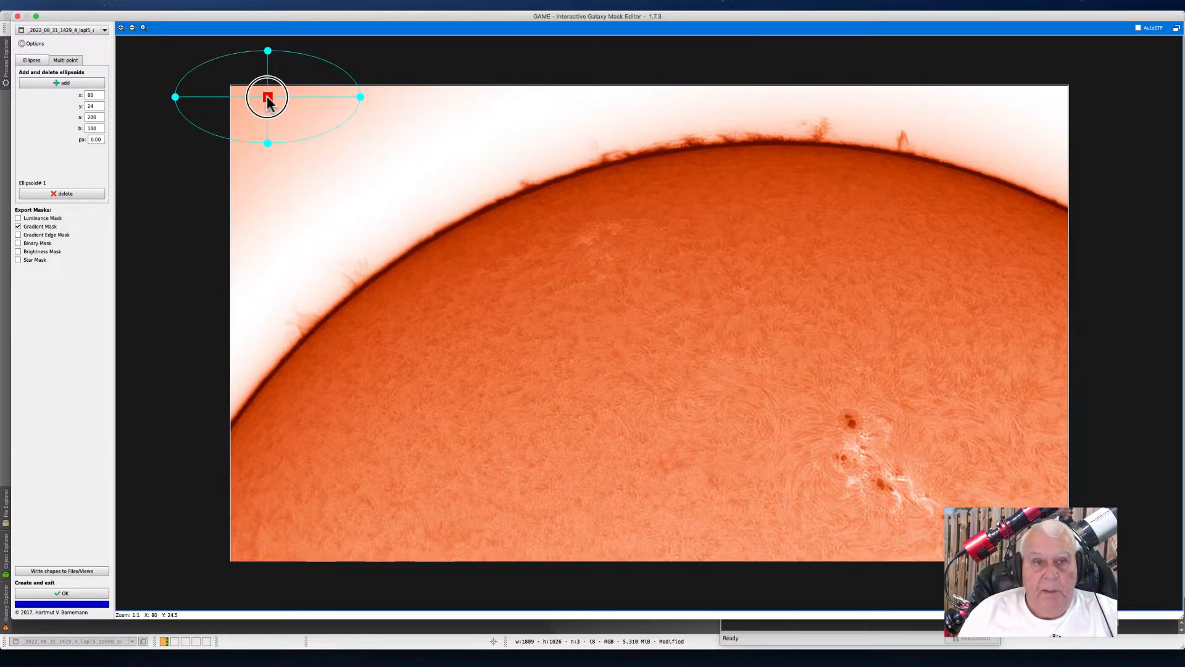
{"action": "left_click_drag", "start_coordinate": [268, 144], "coordinate": [264, 247]}
{"action": "left_click_drag", "start_coordinate": [358, 100], "coordinate": [432, 106]}
{"action": "left_click_drag", "start_coordinate": [273, 96], "coordinate": [294, 105]}
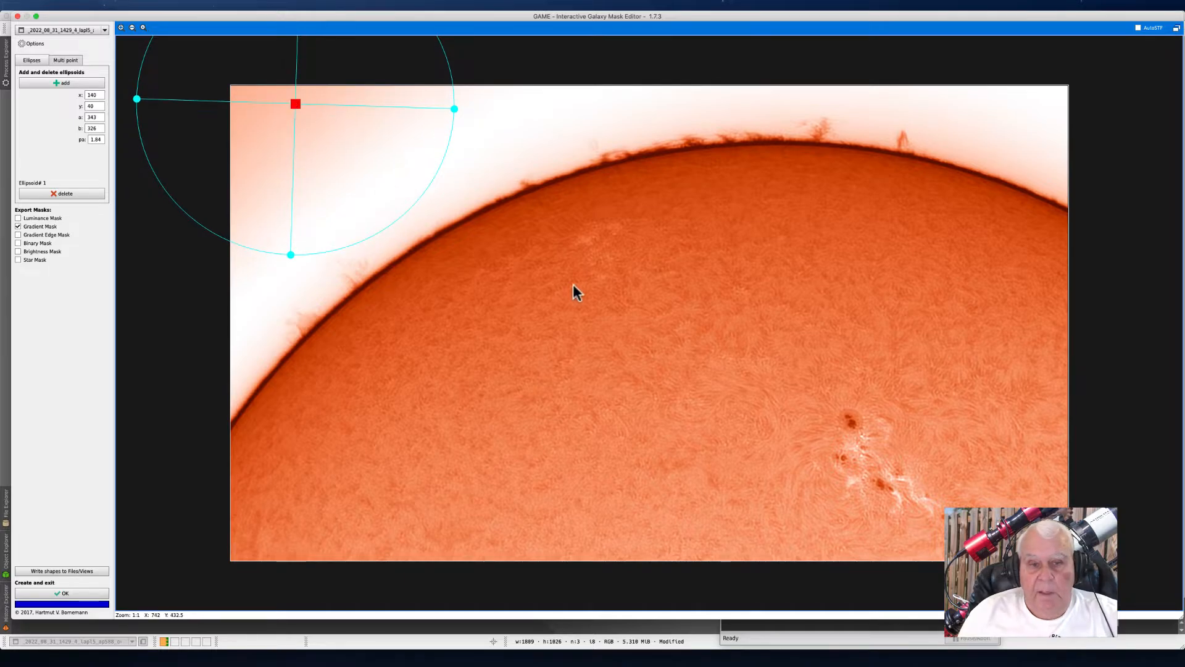
{"action": "left_click", "coordinate": [61, 595]}
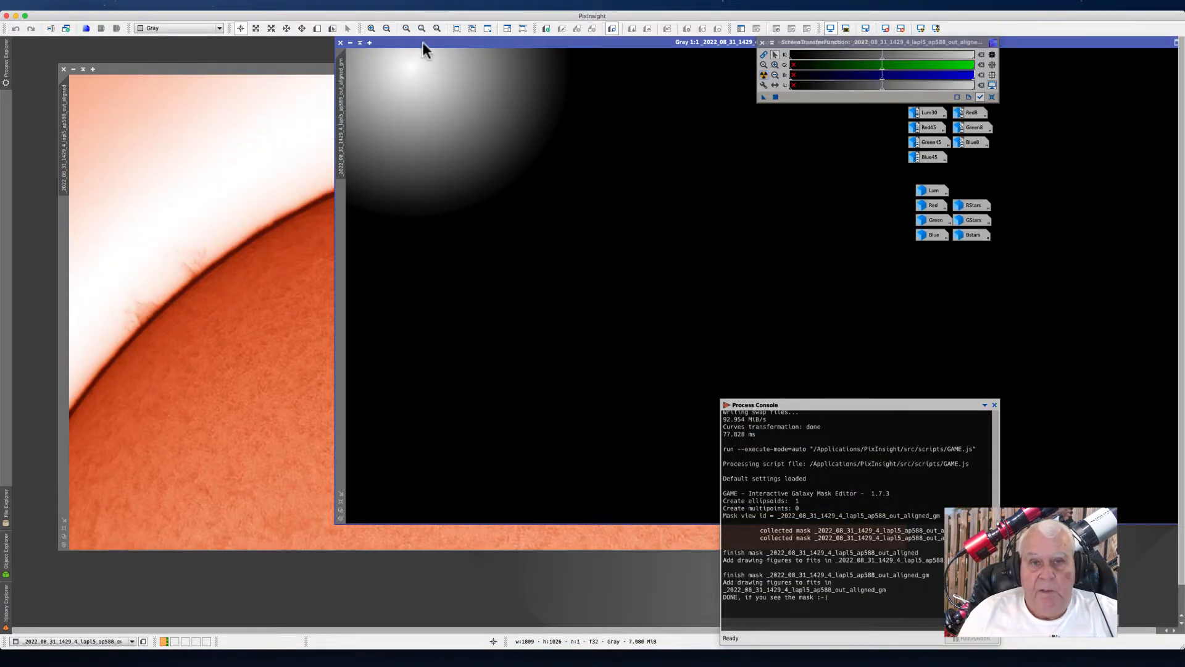
Assign the new gradient mask to the solar image, then minimize the mask window and park its icon beside the image
{"action": "left_click_drag", "start_coordinate": [422, 43], "coordinate": [471, 147]}
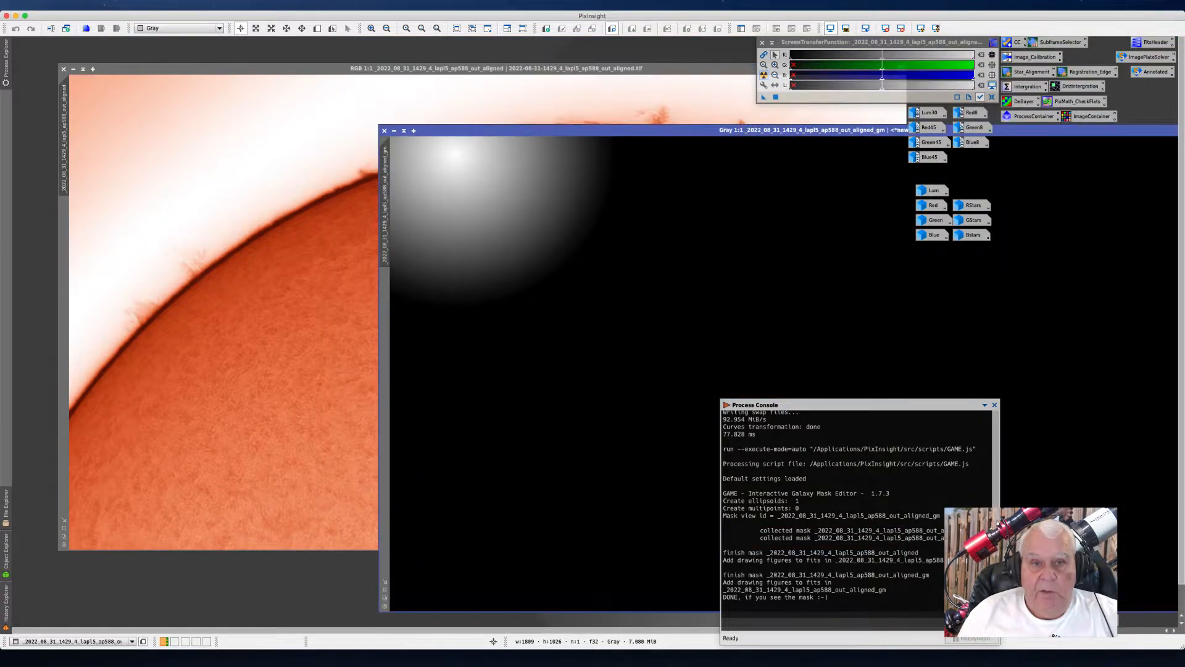
{"action": "left_click_drag", "start_coordinate": [387, 160], "coordinate": [67, 251]}
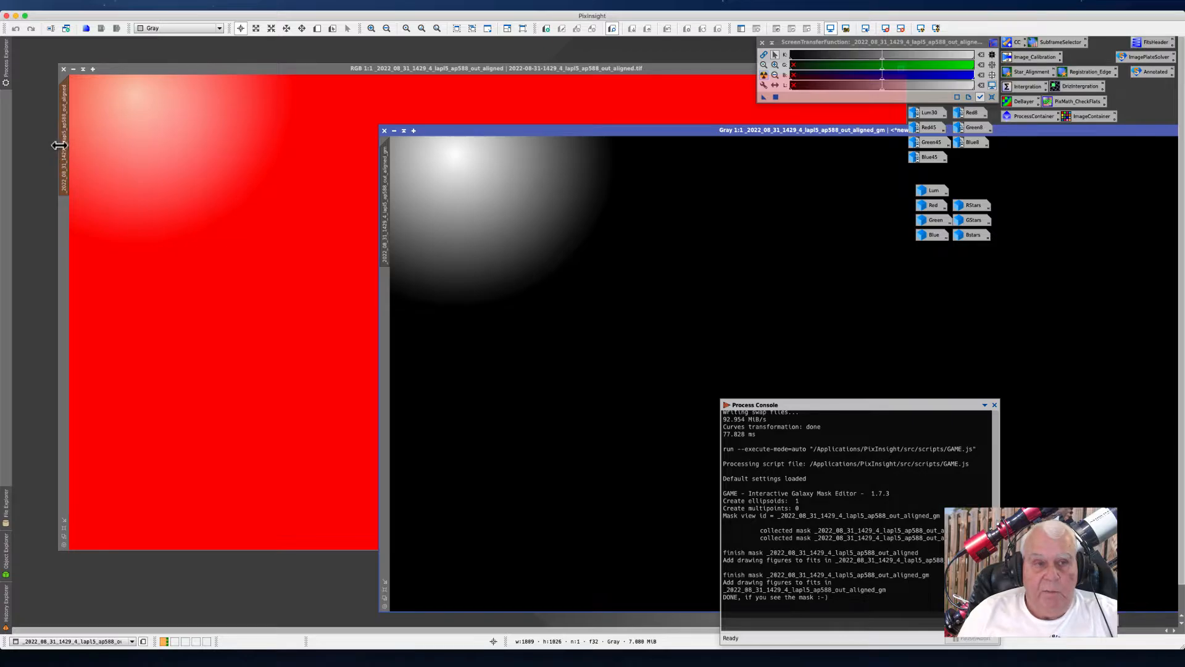
{"action": "left_click", "coordinate": [395, 131]}
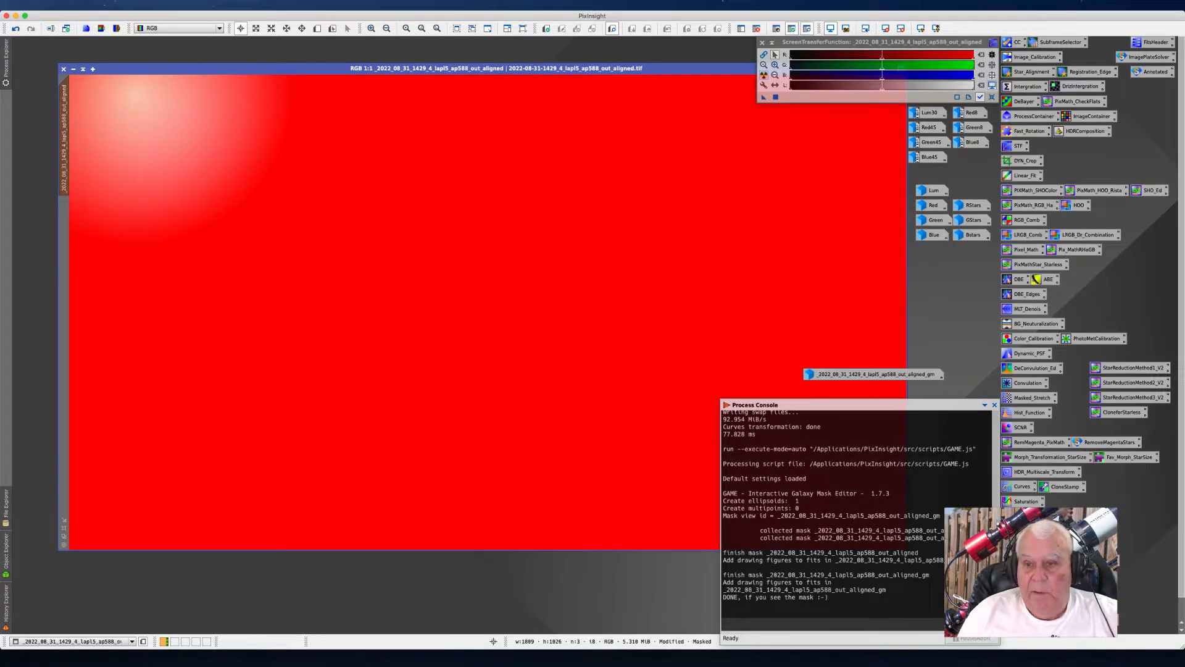
{"action": "left_click_drag", "start_coordinate": [835, 374], "coordinate": [788, 121]}
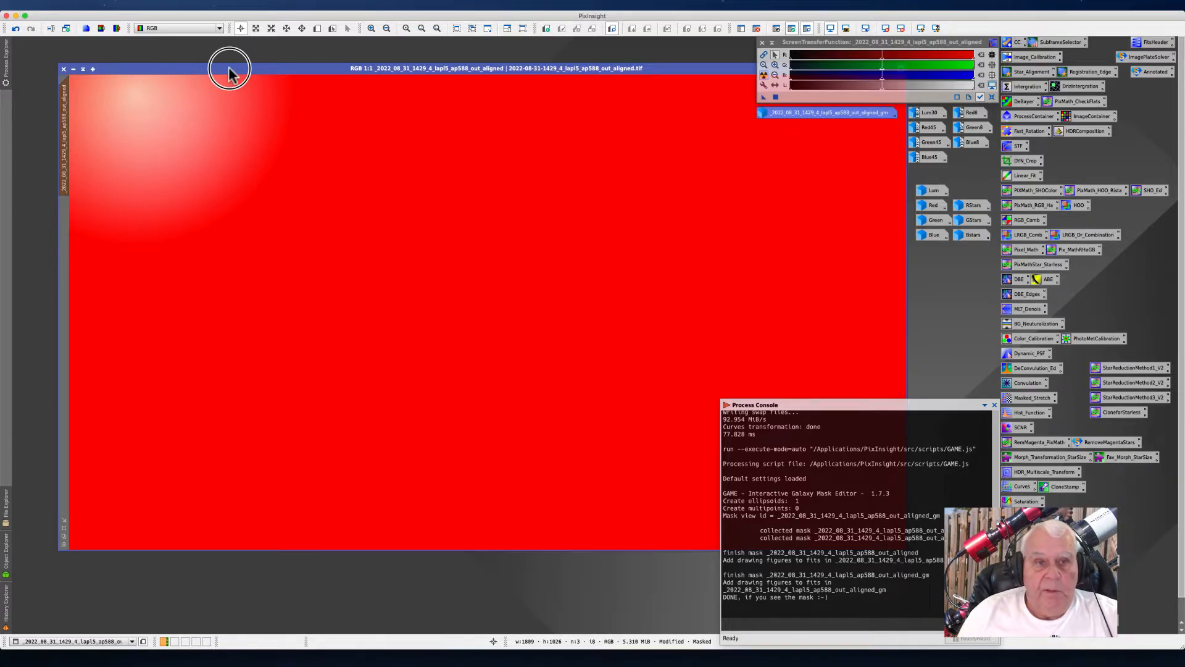
{"action": "left_click_drag", "start_coordinate": [230, 68], "coordinate": [220, 64]}
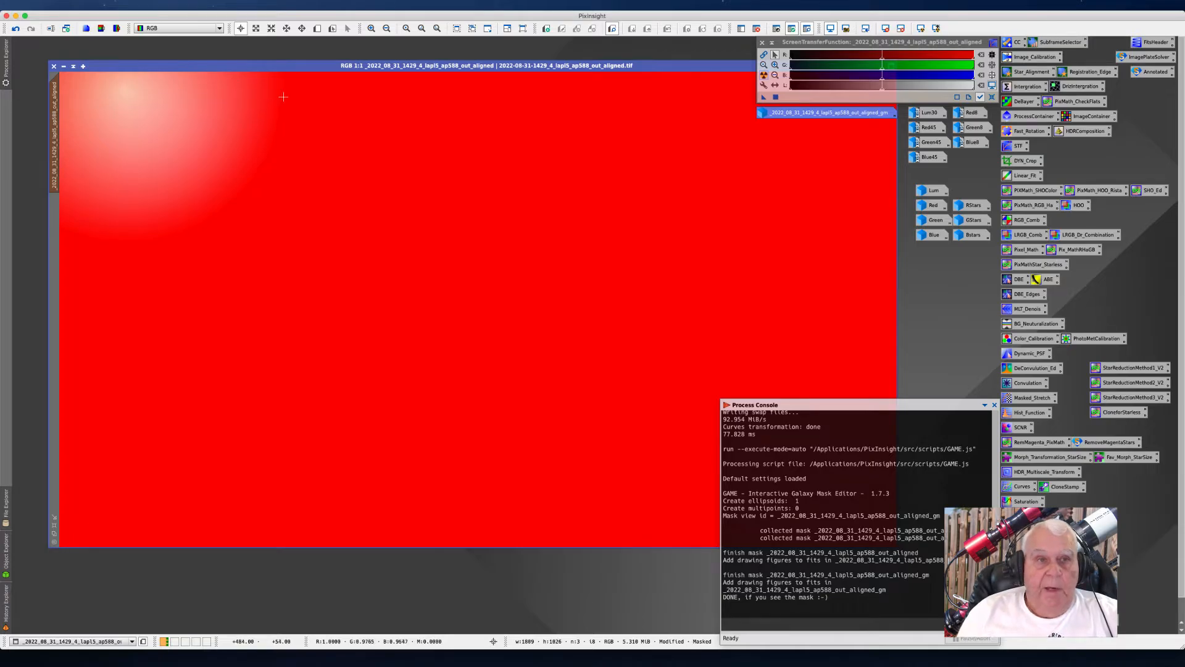
Invert the mask on the solar image and hide its red overlay
{"action": "left_click", "coordinate": [193, 5]}
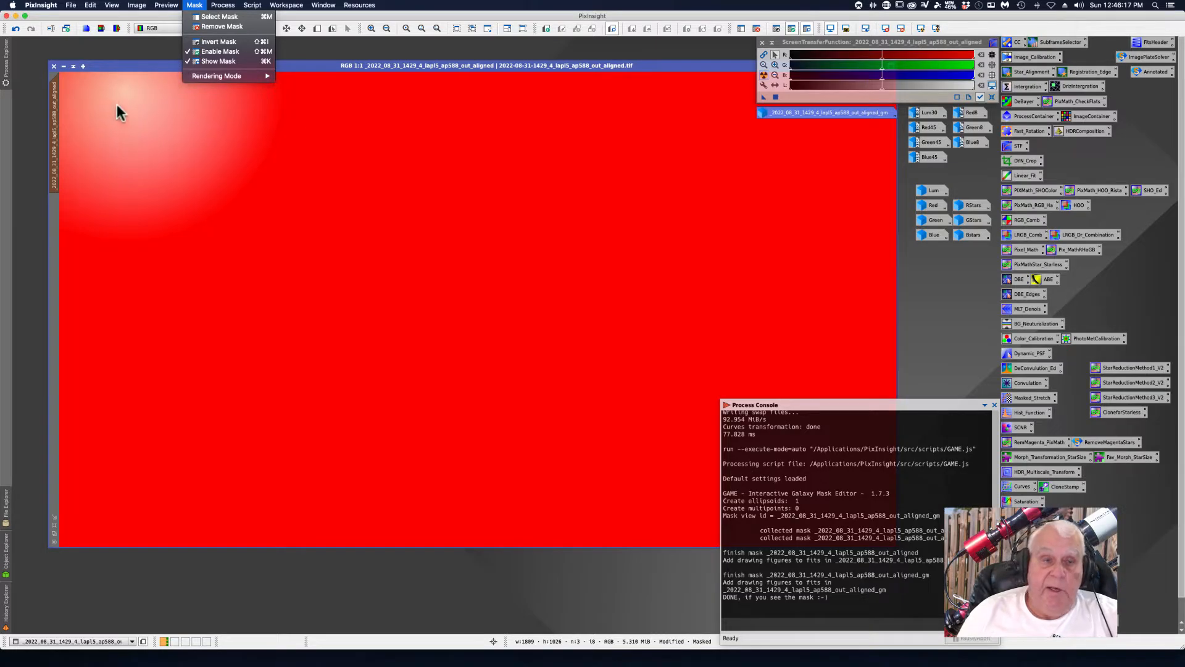
{"action": "left_click", "coordinate": [215, 41]}
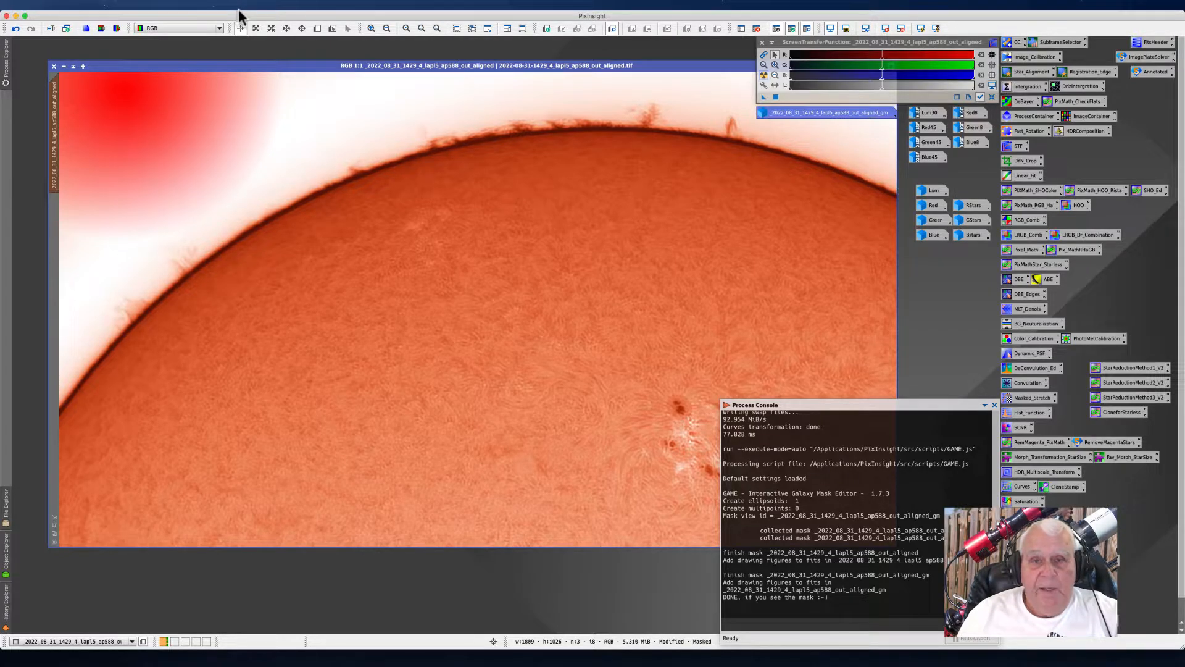
{"action": "left_click", "coordinate": [194, 5]}
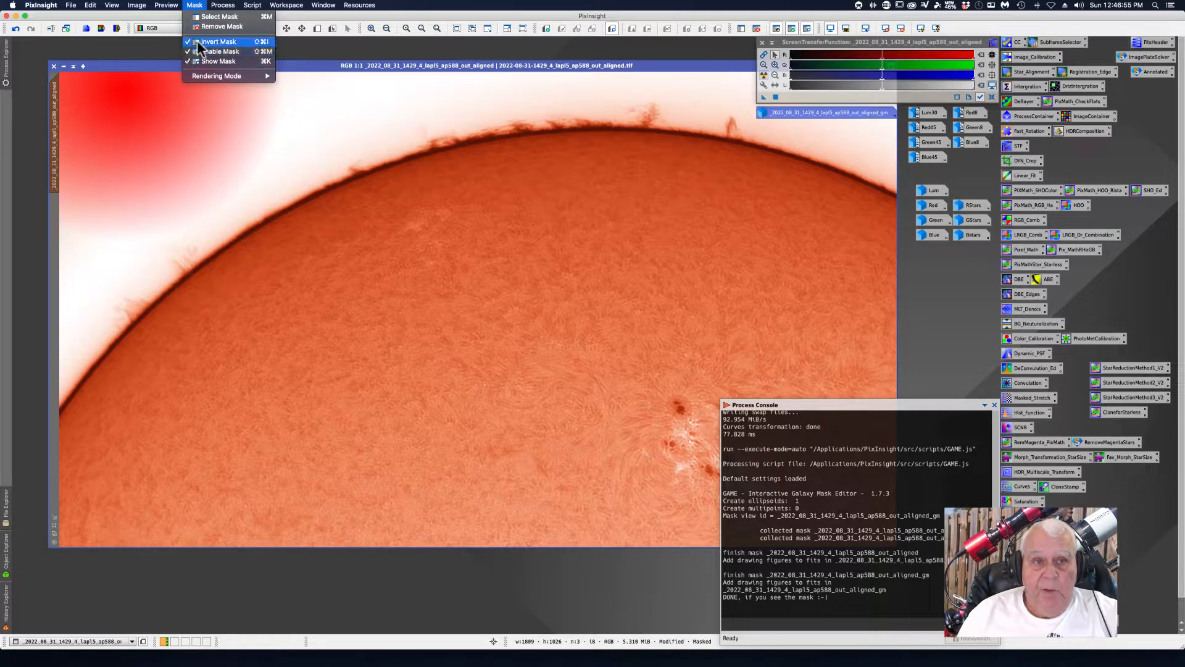
{"action": "left_click", "coordinate": [198, 62]}
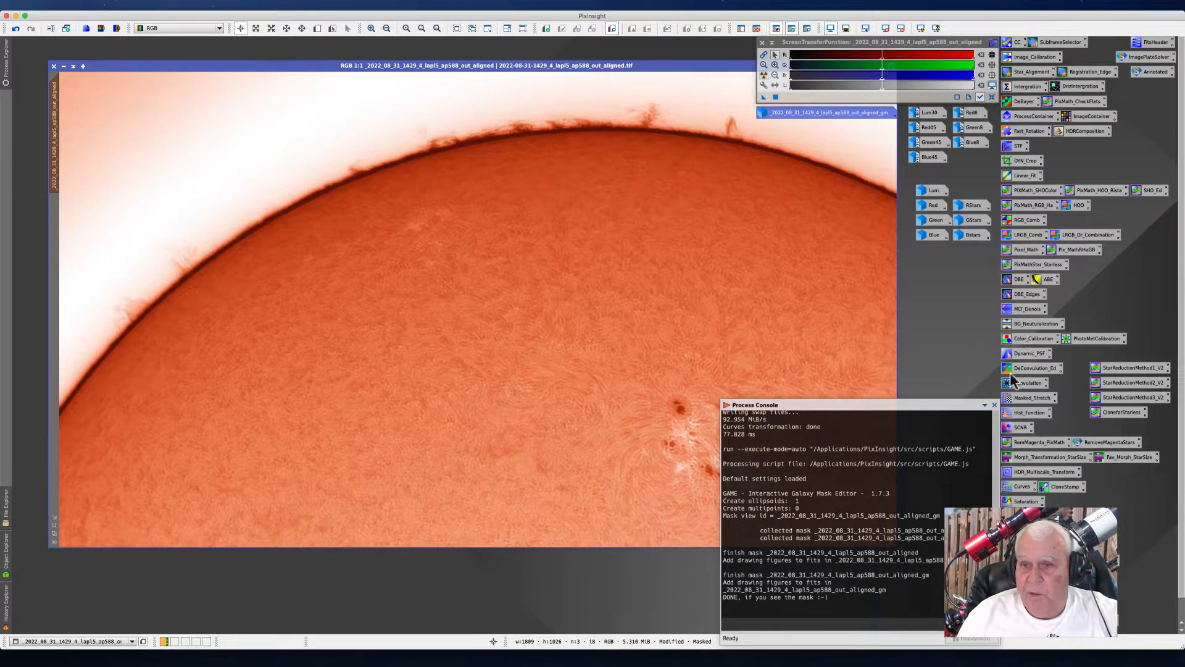
Open CurvesTransformation, preview a raised RGB/K curve at about 0.27 input, 0.51 output in real time, and reset the curve
{"action": "double_click", "coordinate": [1020, 488]}
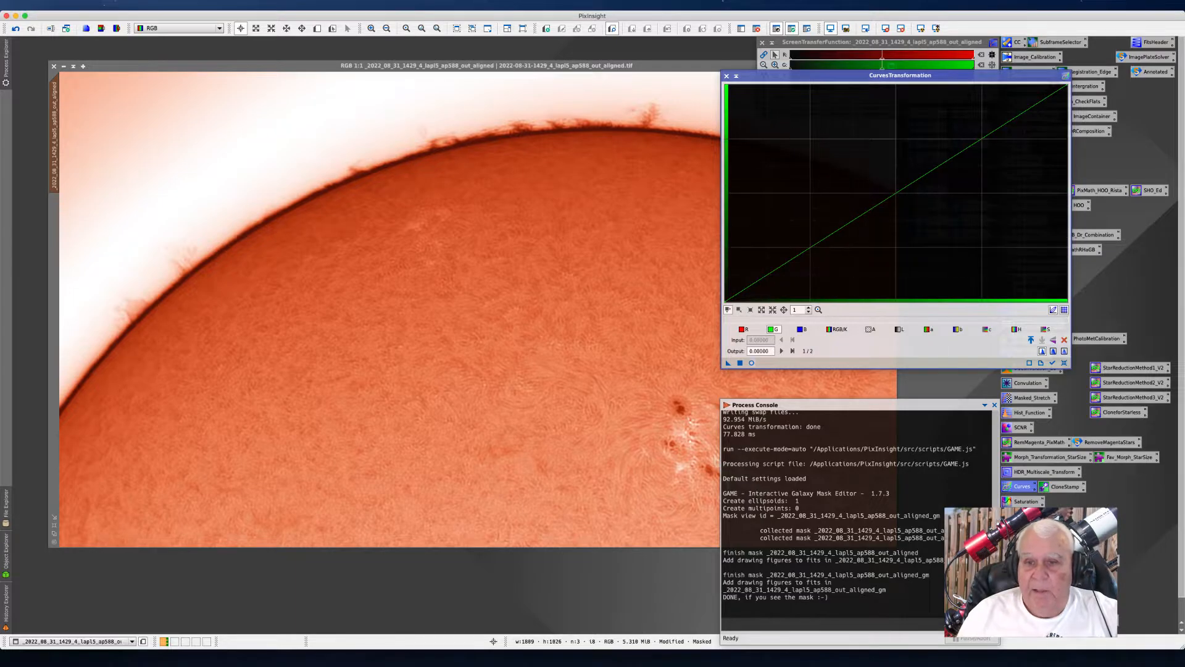
{"action": "left_click", "coordinate": [838, 329]}
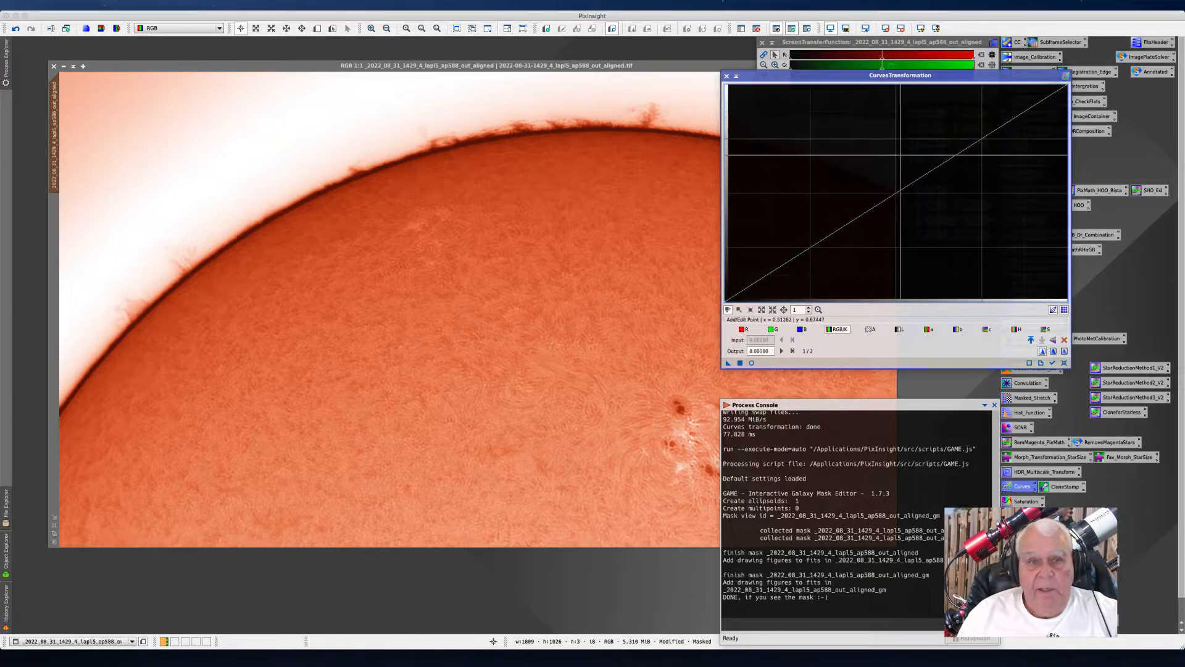
{"action": "left_click", "coordinate": [823, 155]}
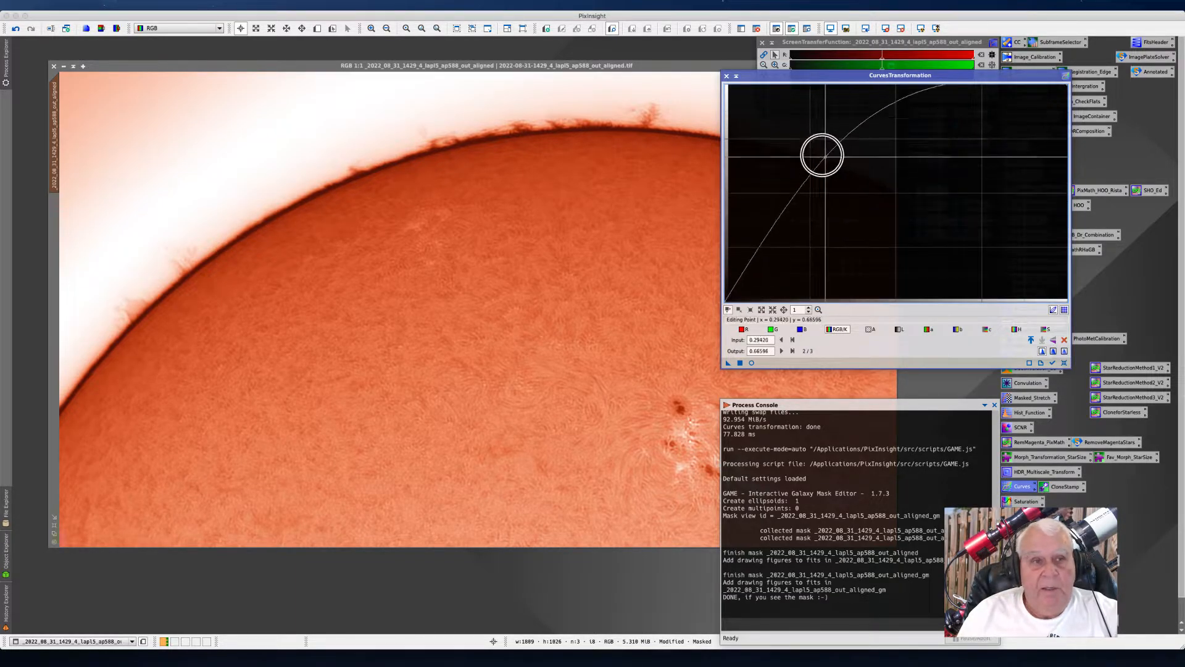
{"action": "left_click_drag", "start_coordinate": [823, 154], "coordinate": [816, 191]}
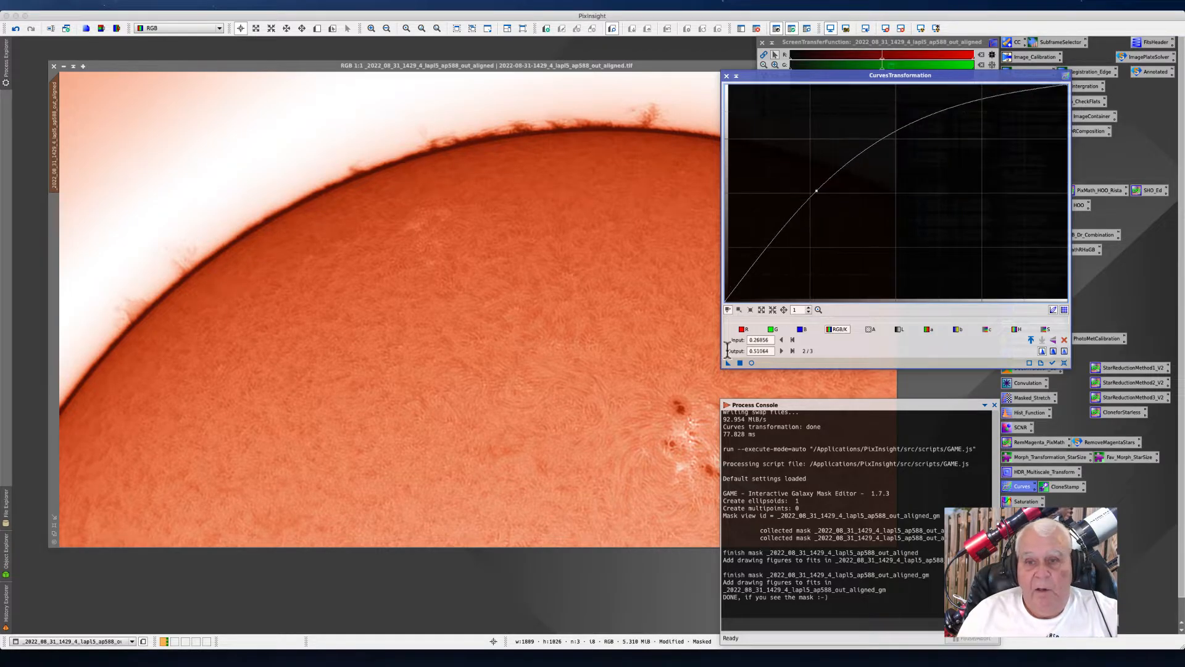
{"action": "left_click", "coordinate": [751, 362]}
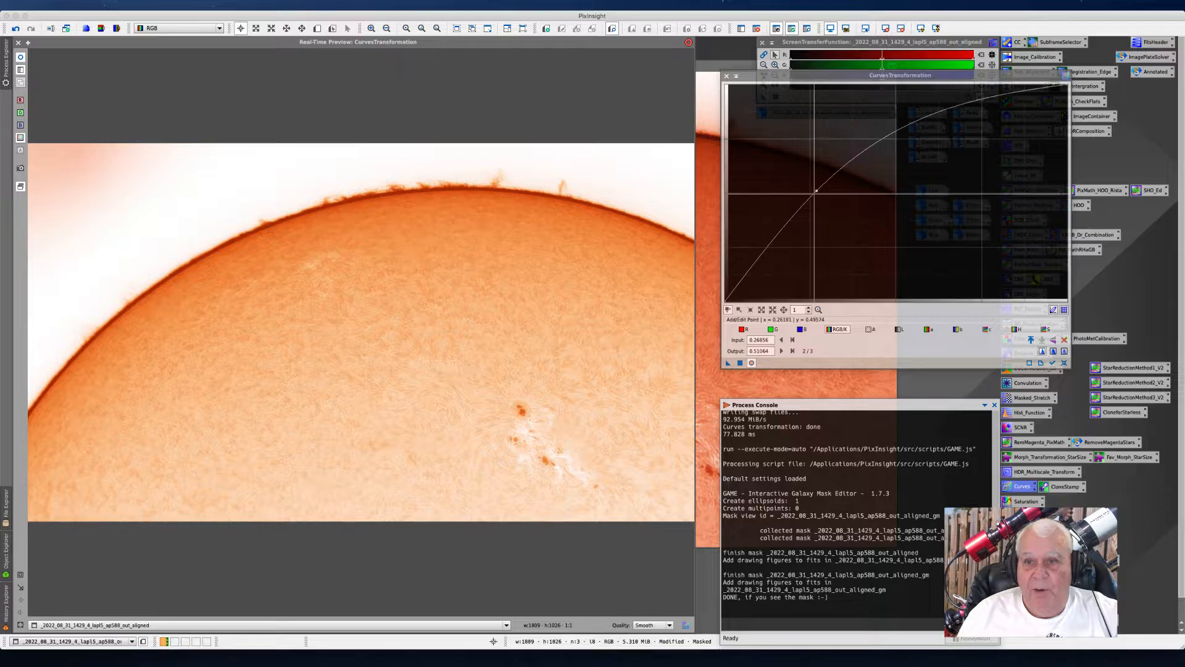
{"action": "left_click_drag", "start_coordinate": [815, 192], "coordinate": [861, 219]}
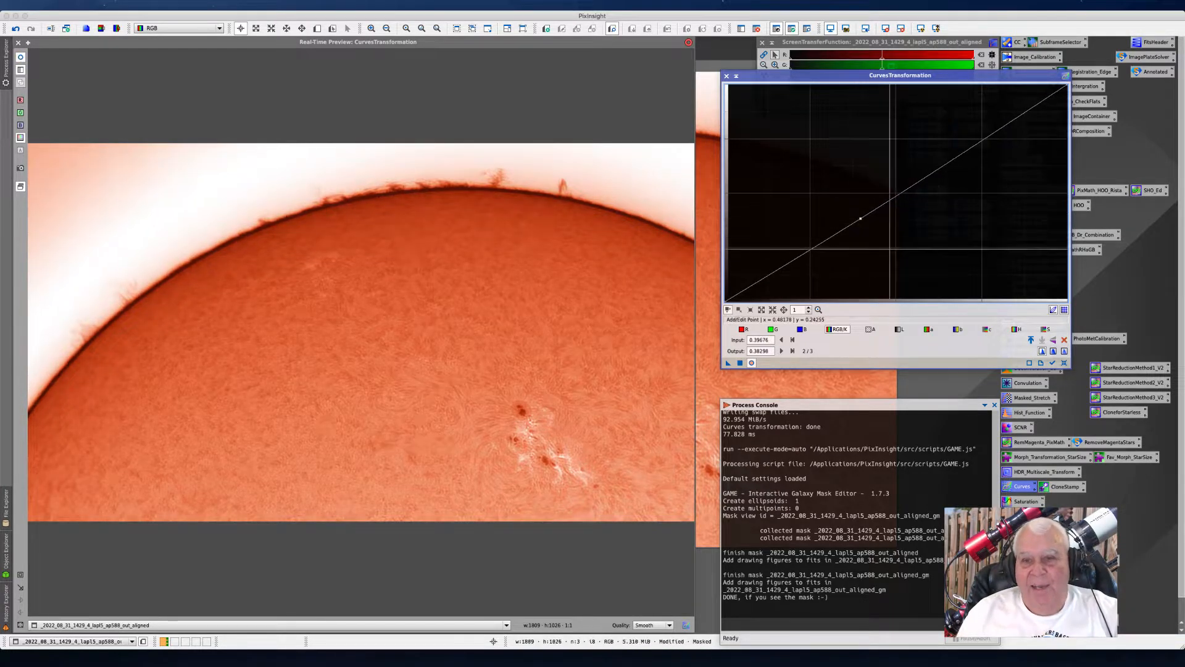
{"action": "left_click", "coordinate": [1064, 363]}
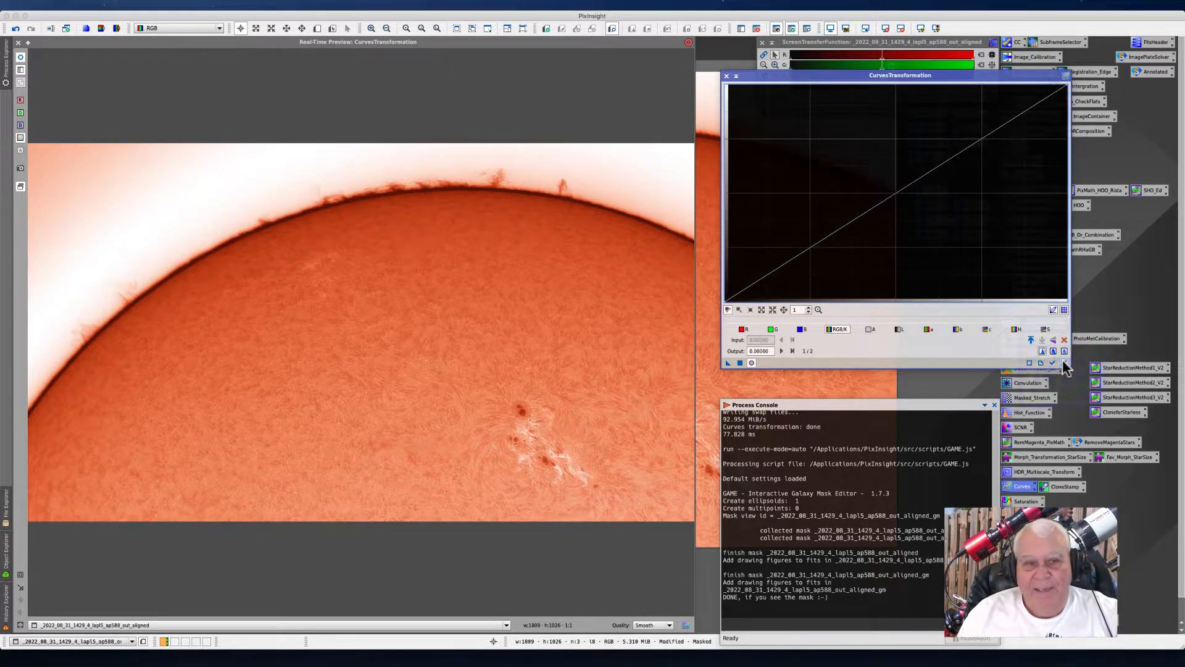
Turn off the mask inversion and raise the RGB/K curve to about 0.50 output at 0.25 input
{"action": "left_click", "coordinate": [194, 5]}
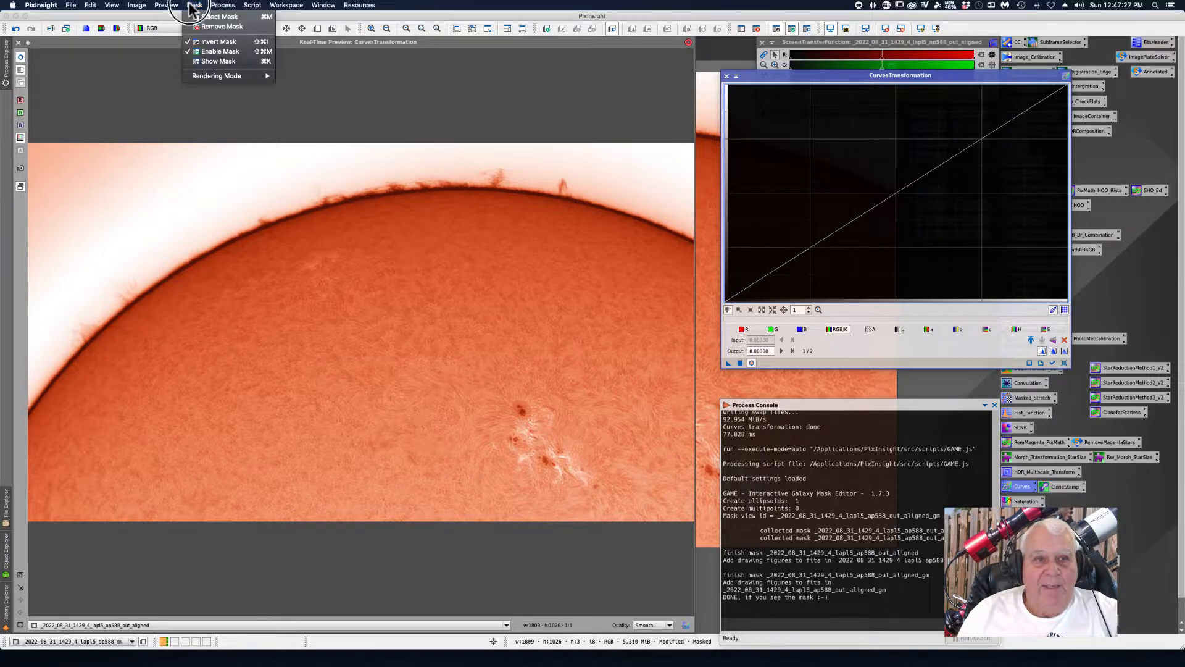
{"action": "left_click", "coordinate": [199, 43]}
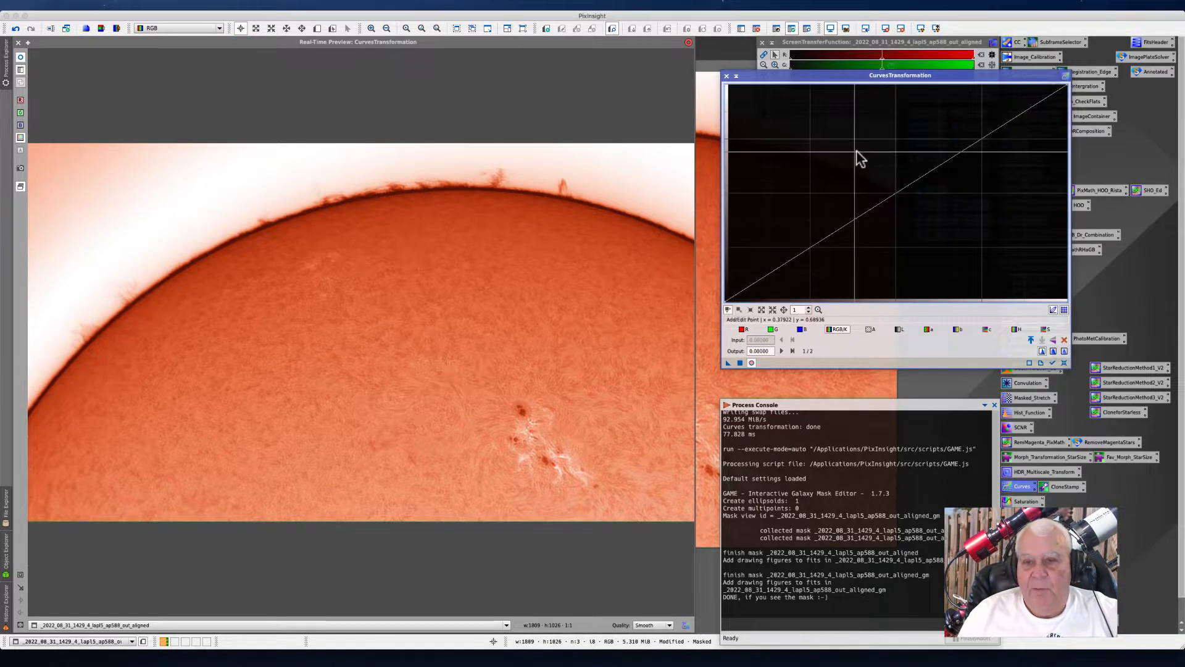
{"action": "left_click", "coordinate": [839, 187]}
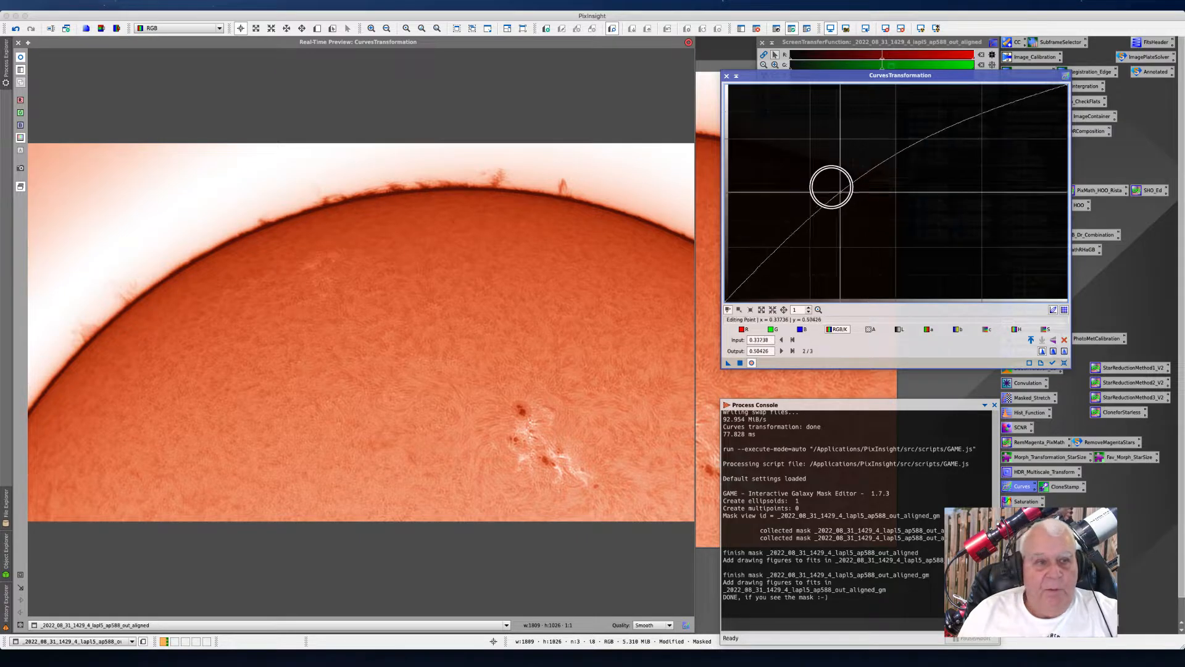
{"action": "left_click_drag", "start_coordinate": [832, 187], "coordinate": [814, 175]}
{"action": "left_click_drag", "start_coordinate": [803, 181], "coordinate": [809, 193]}
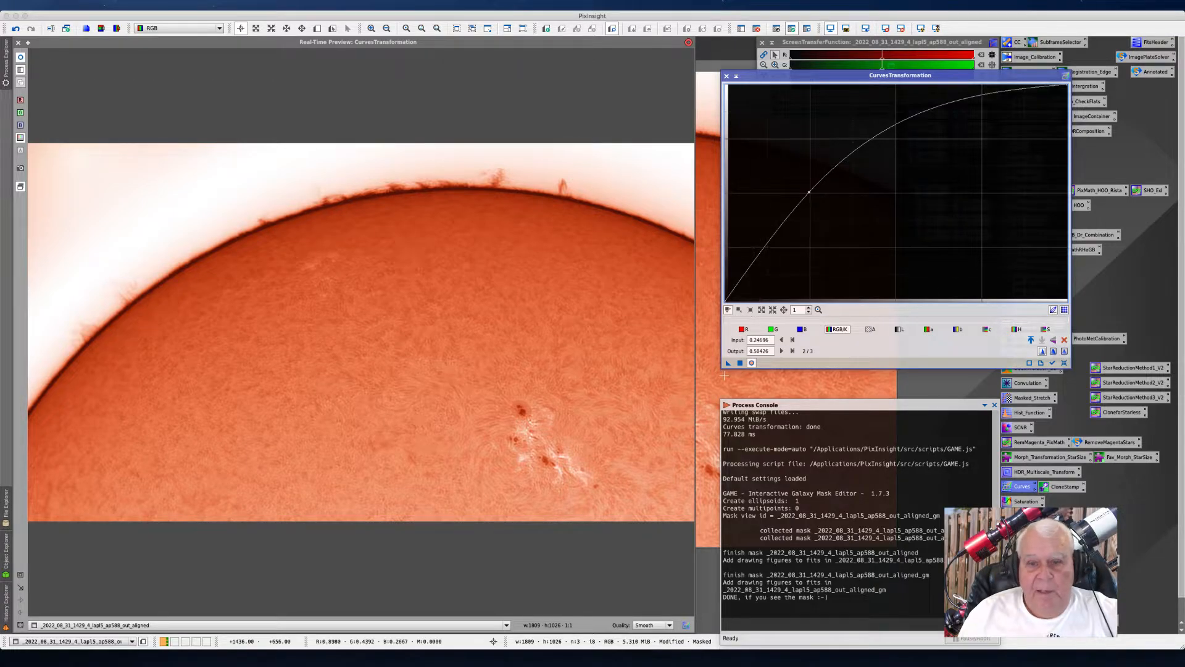
Apply the RGB/K curve to the masked solar image three times, then close CurvesTransformation and the real-time preview
{"action": "left_click", "coordinate": [739, 362]}
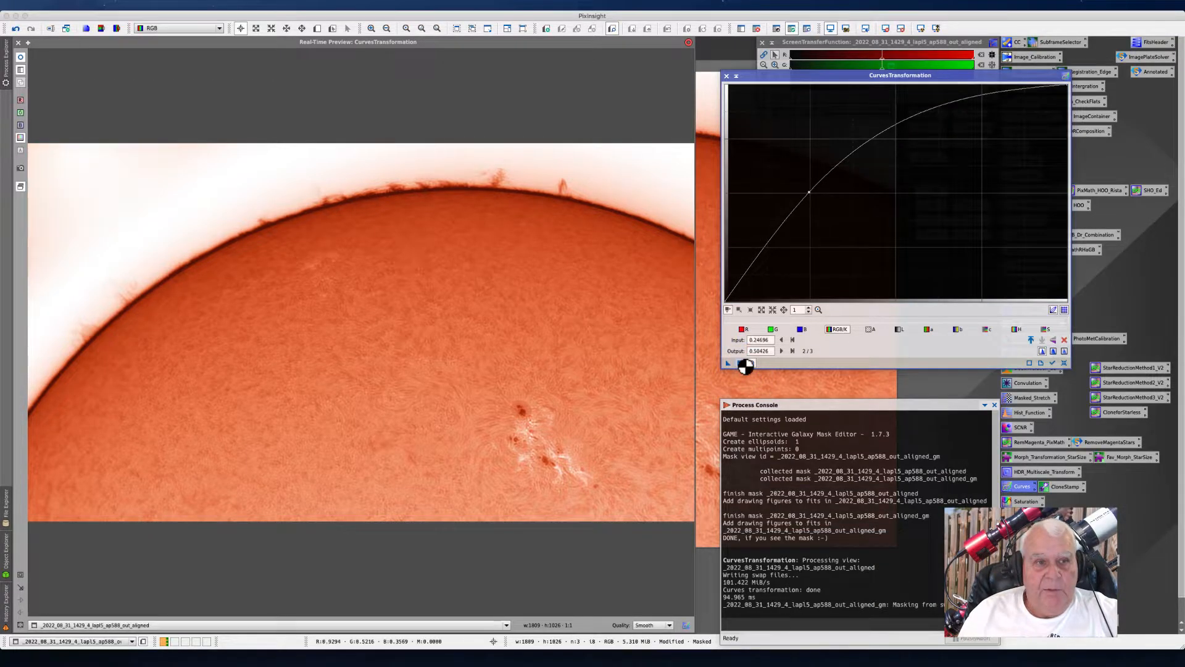
{"action": "left_click", "coordinate": [739, 362]}
{"action": "left_click", "coordinate": [739, 362]}
{"action": "left_click", "coordinate": [739, 363]}
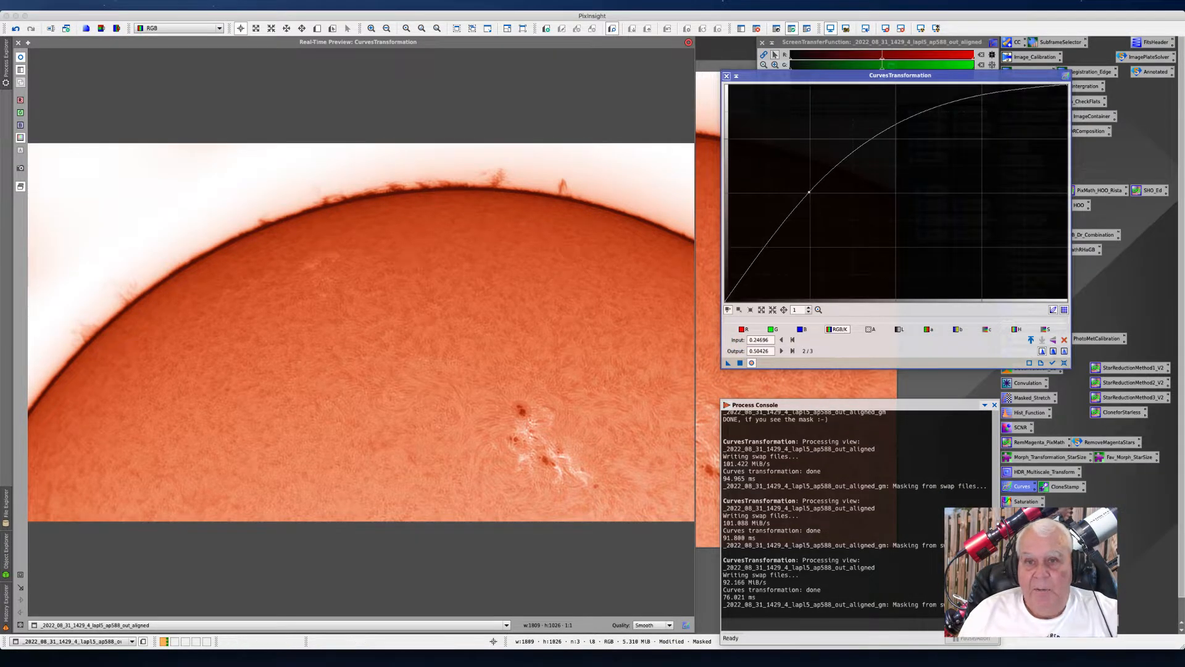
{"action": "left_click", "coordinate": [726, 75]}
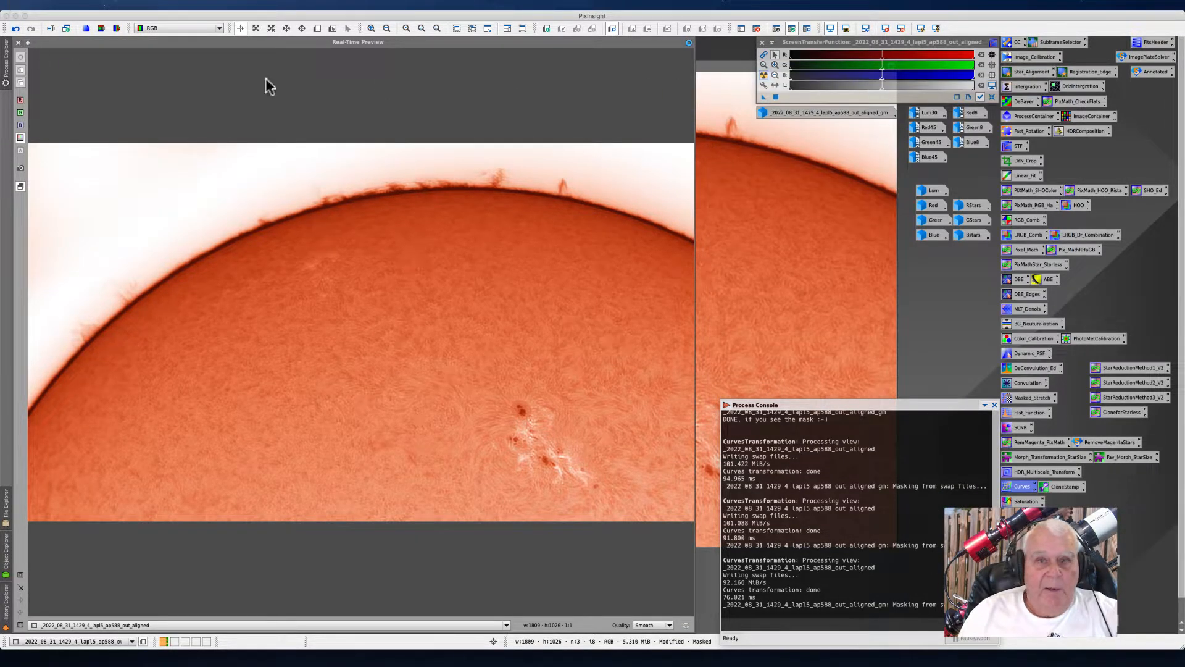
{"action": "mouse_move", "coordinate": [7, 52]}
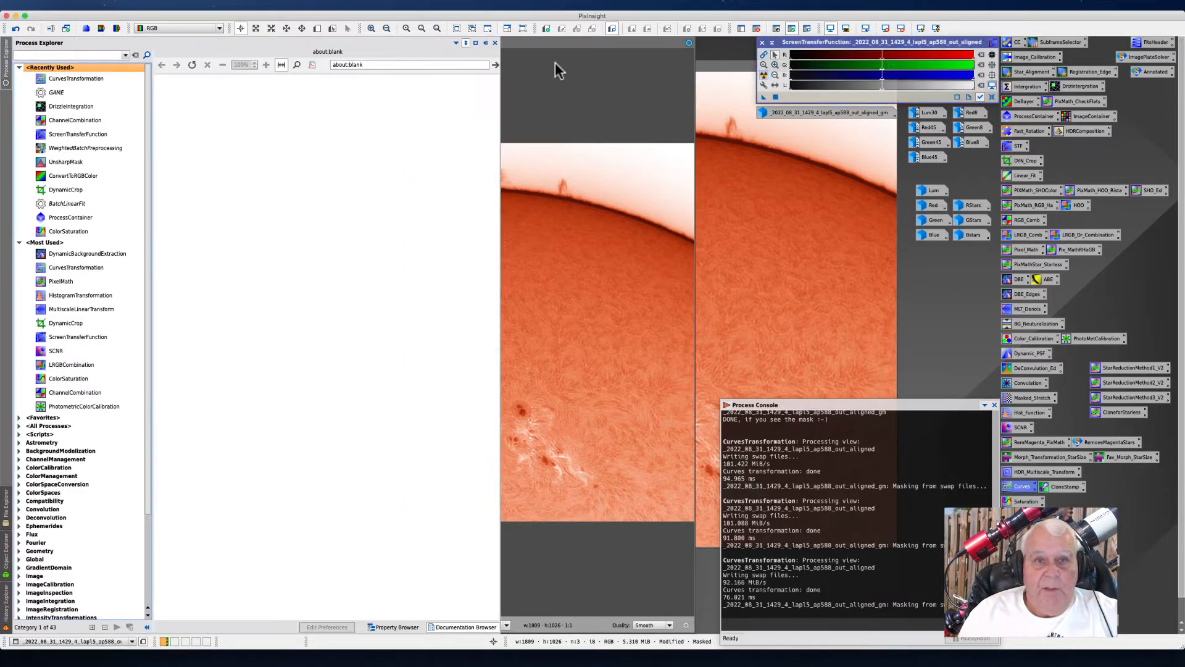
{"action": "left_click_drag", "start_coordinate": [546, 45], "coordinate": [565, 61]}
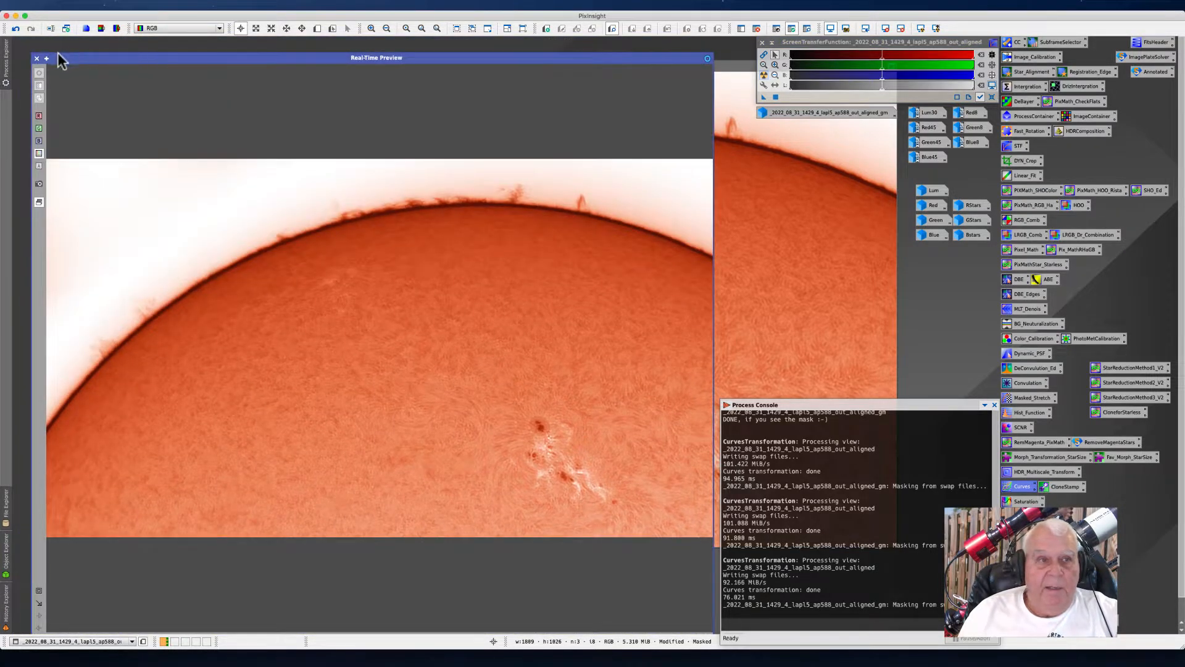
{"action": "left_click", "coordinate": [36, 59]}
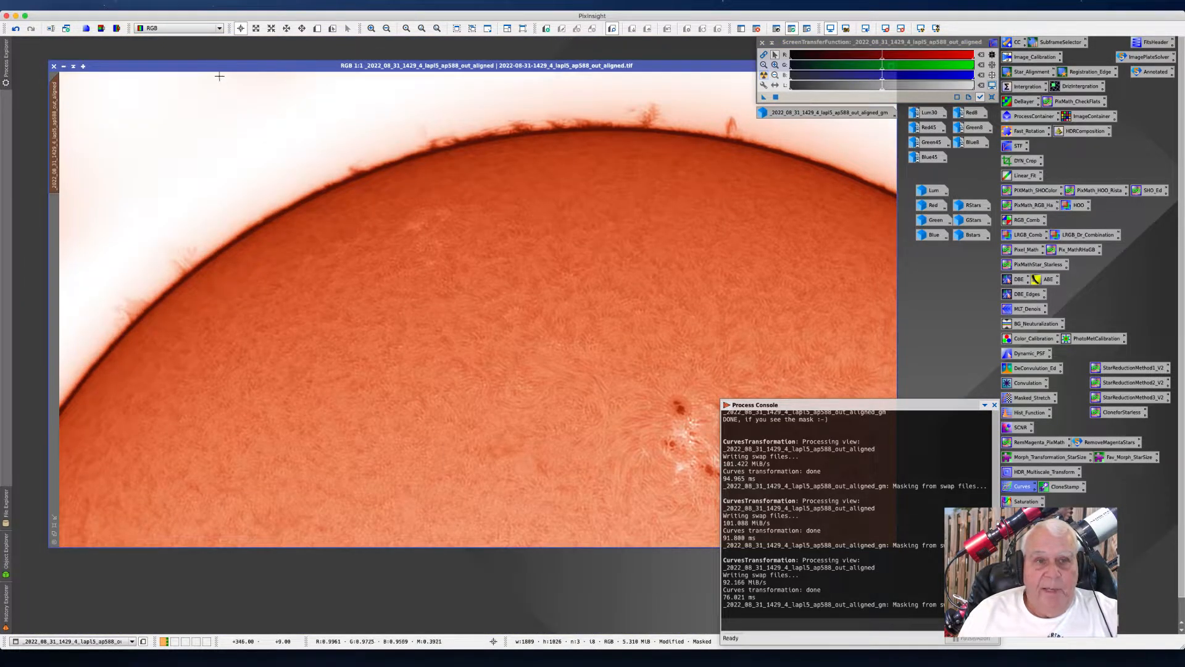
Check the brightened sky corner of the solar image and remove the mask from the image
{"action": "left_click_drag", "start_coordinate": [226, 71], "coordinate": [202, 72]}
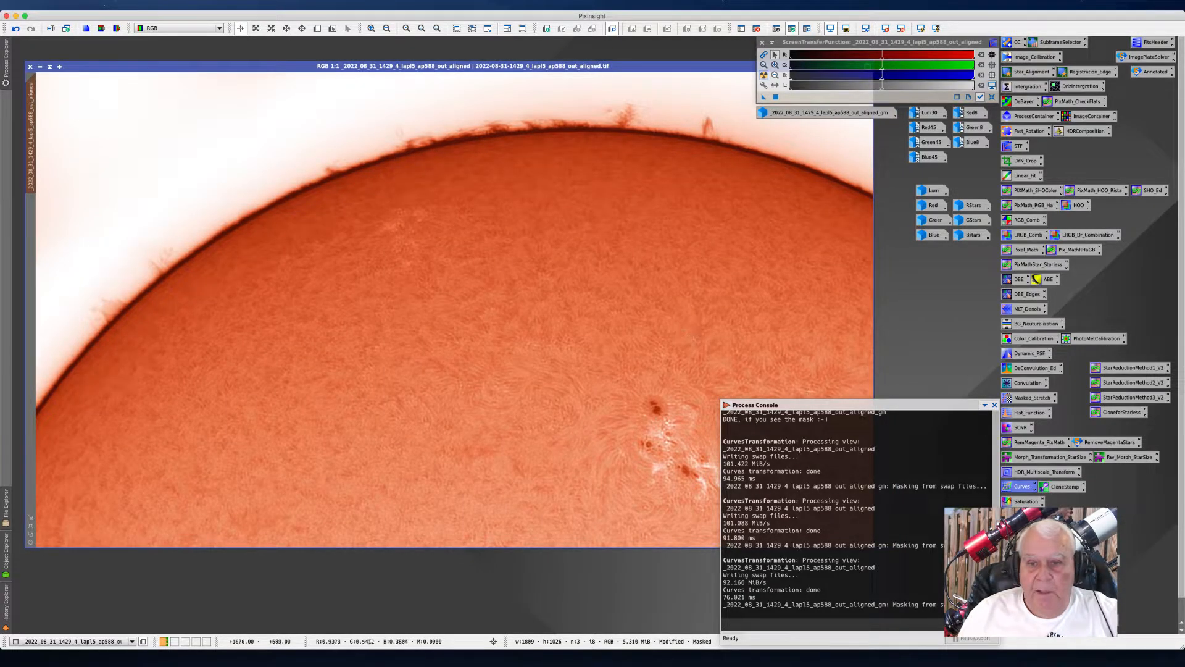
{"action": "scroll", "coordinate": [407, 313], "scroll_direction": "down", "scroll_amount": 1}
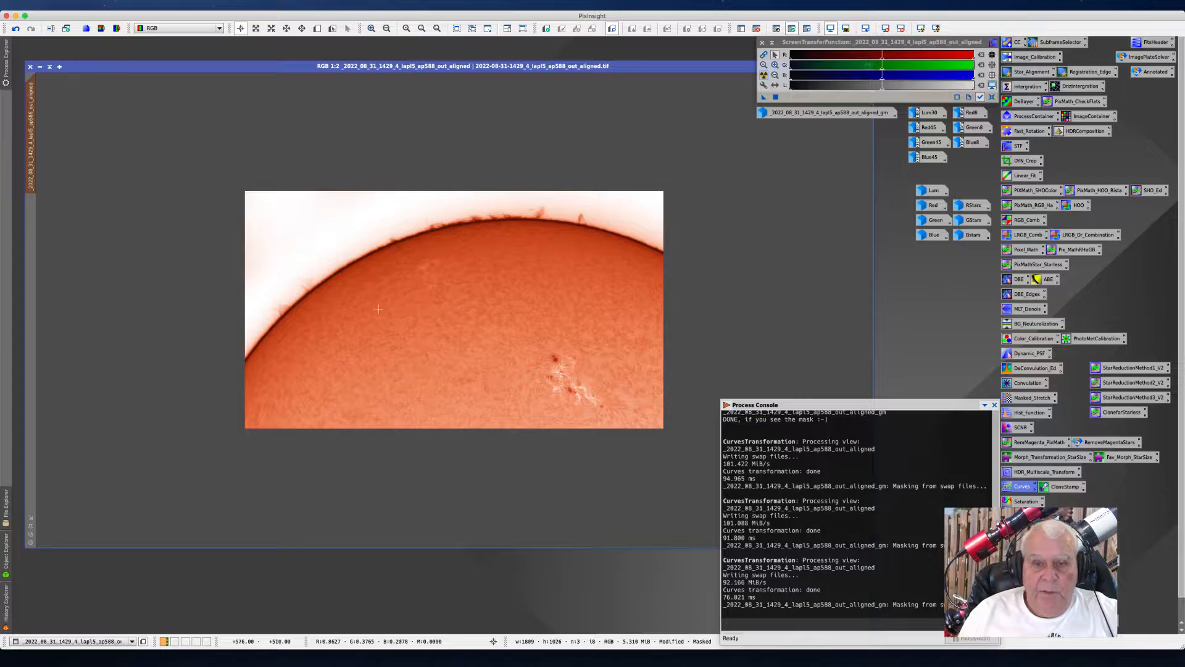
{"action": "scroll", "coordinate": [392, 297], "scroll_direction": "up", "scroll_amount": 1}
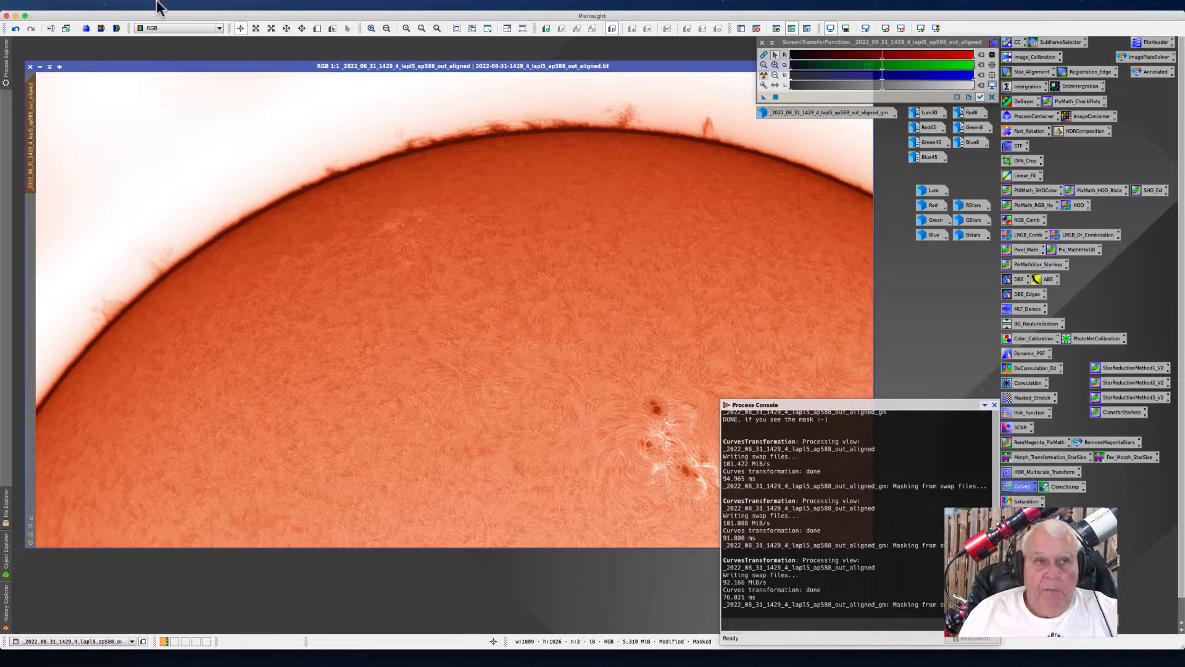
{"action": "left_click", "coordinate": [193, 5]}
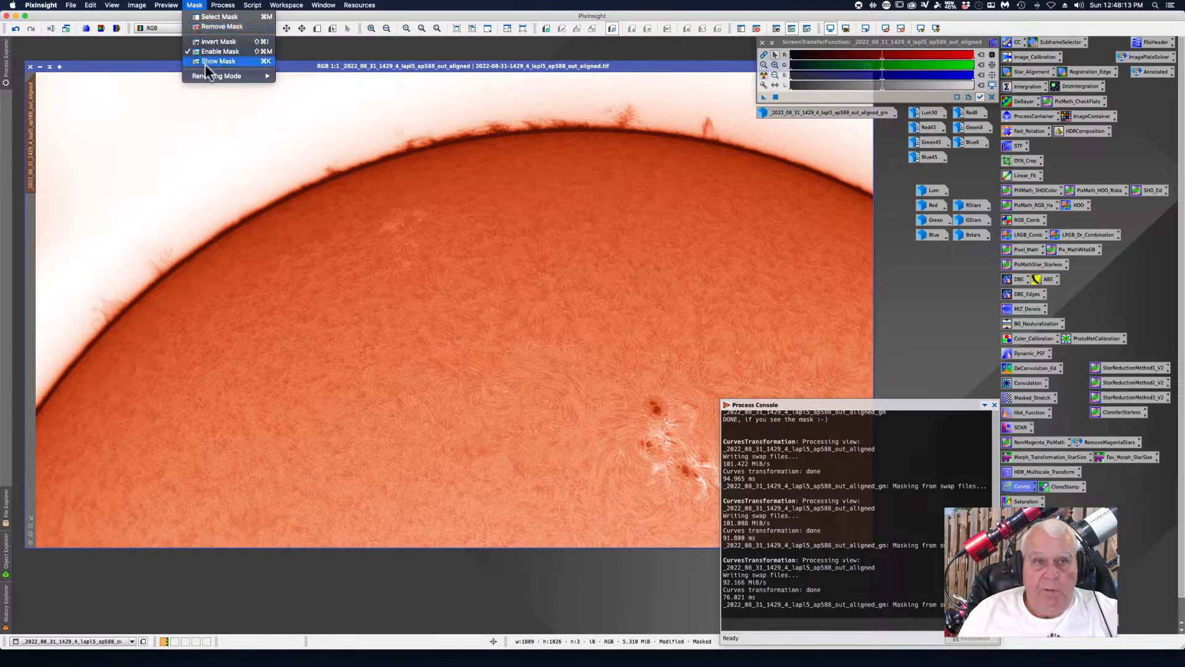
{"action": "left_click", "coordinate": [209, 26]}
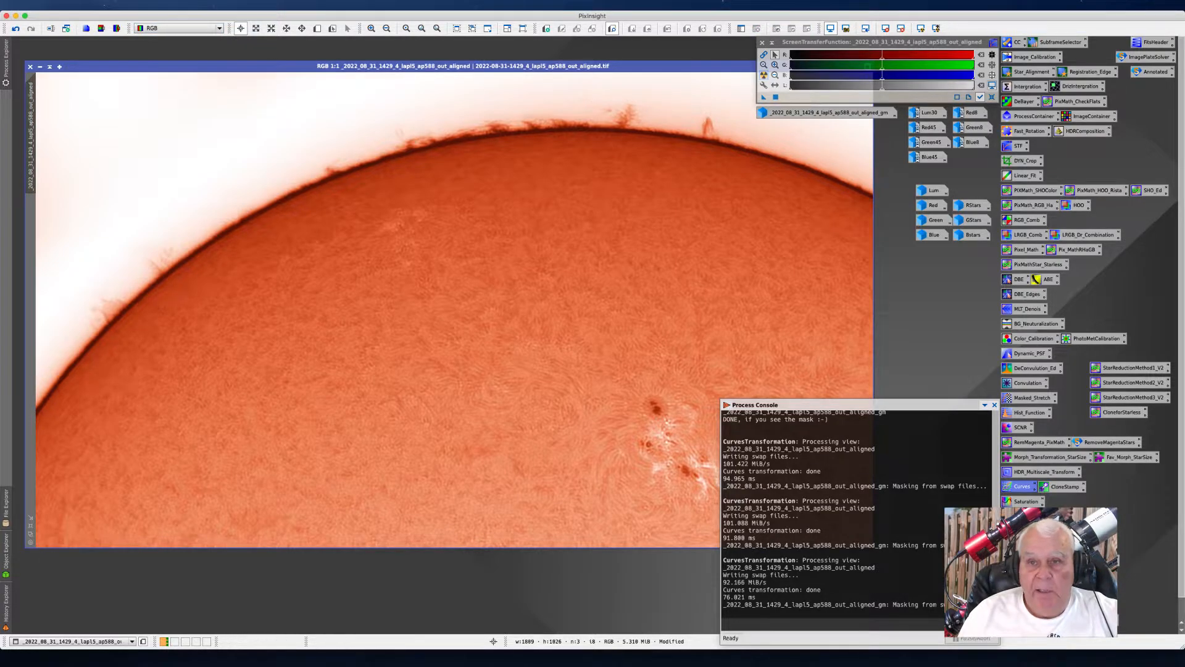
Open the UnsharpMask process beside the solar image and start its real-time preview
{"action": "mouse_move", "coordinate": [803, 114]}
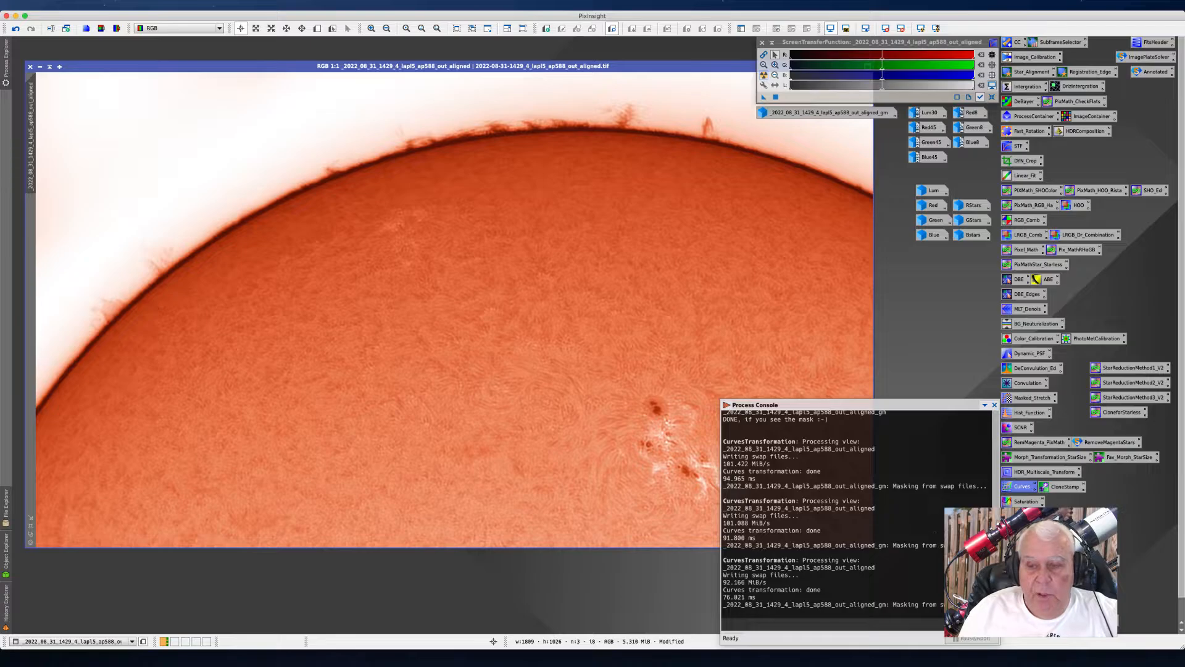
{"action": "left_click", "coordinate": [223, 5]}
{"action": "mouse_move", "coordinate": [240, 16]}
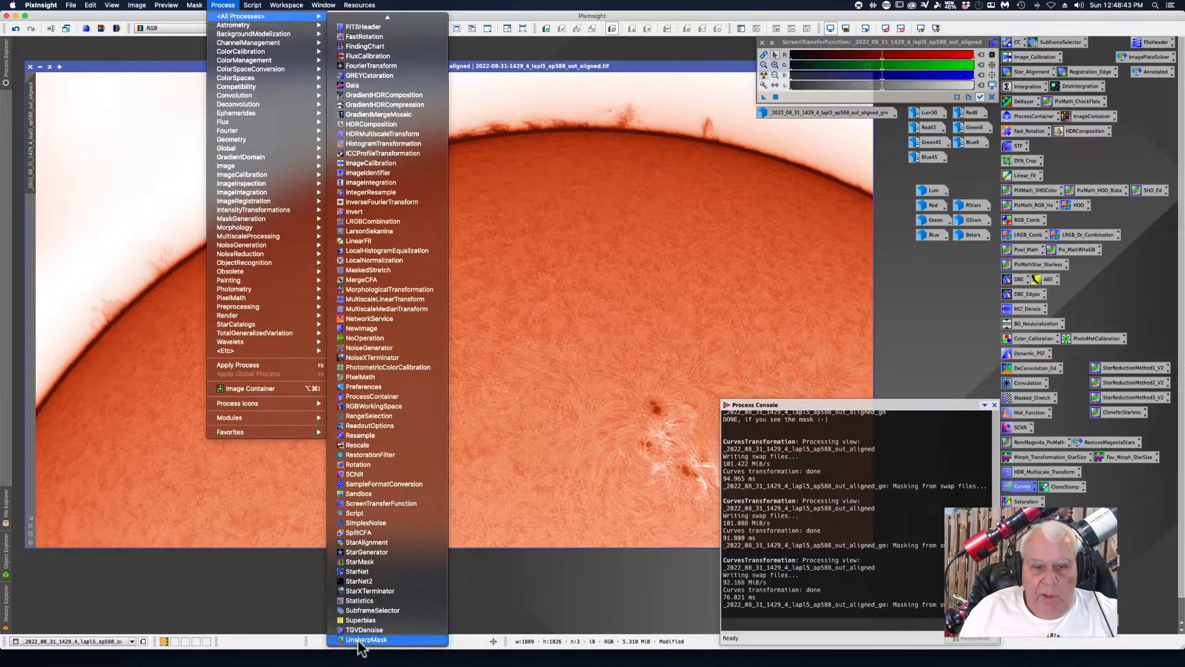
{"action": "left_click", "coordinate": [361, 639]}
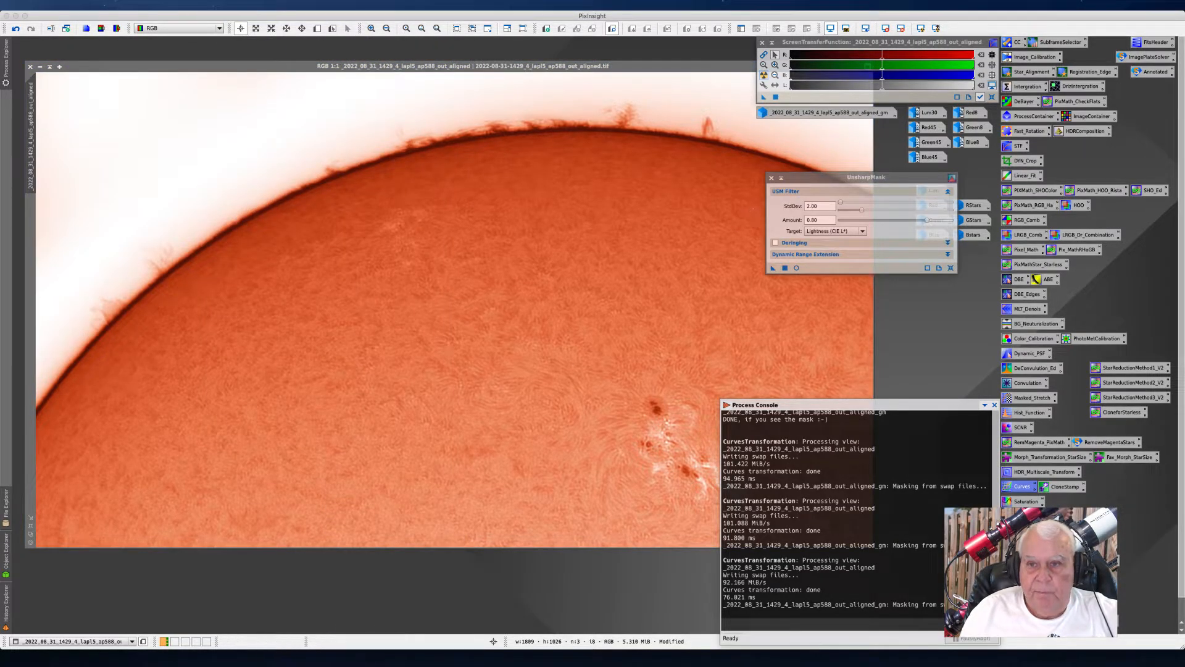
{"action": "left_click_drag", "start_coordinate": [814, 177], "coordinate": [815, 149]}
{"action": "left_click", "coordinate": [799, 240]}
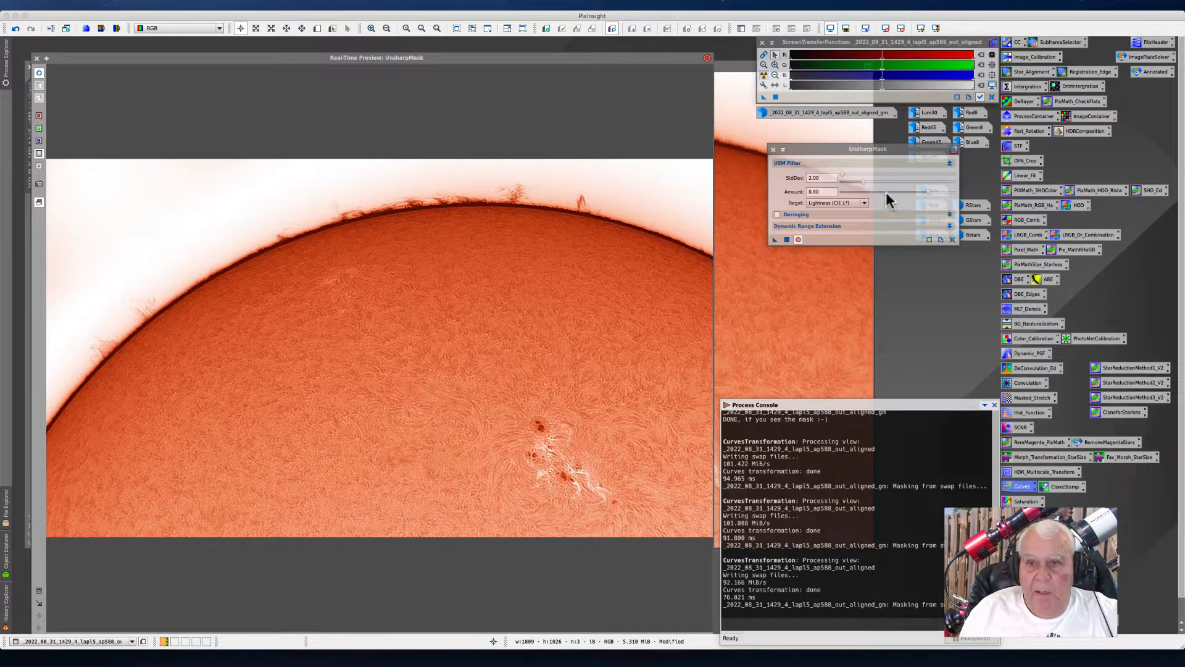
Try different UnsharpMask strengths in the preview, settling on a StdDev of 1.90 and an Amount of 0.57
{"action": "left_click", "coordinate": [846, 174]}
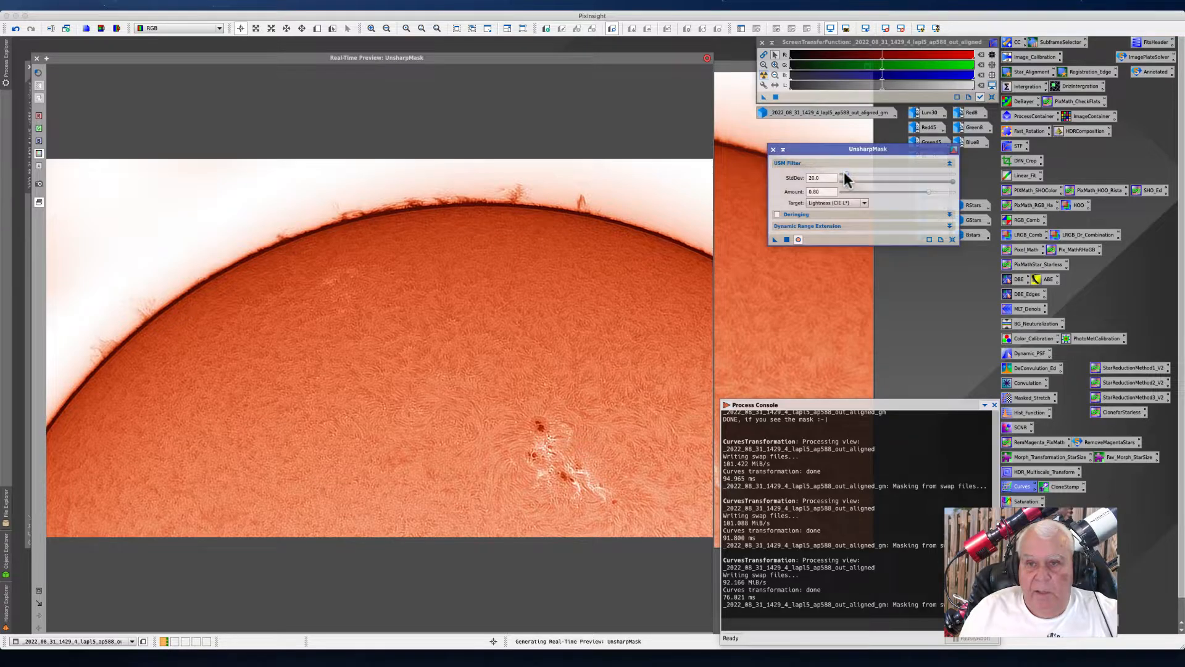
{"action": "left_click_drag", "start_coordinate": [846, 173], "coordinate": [841, 173]}
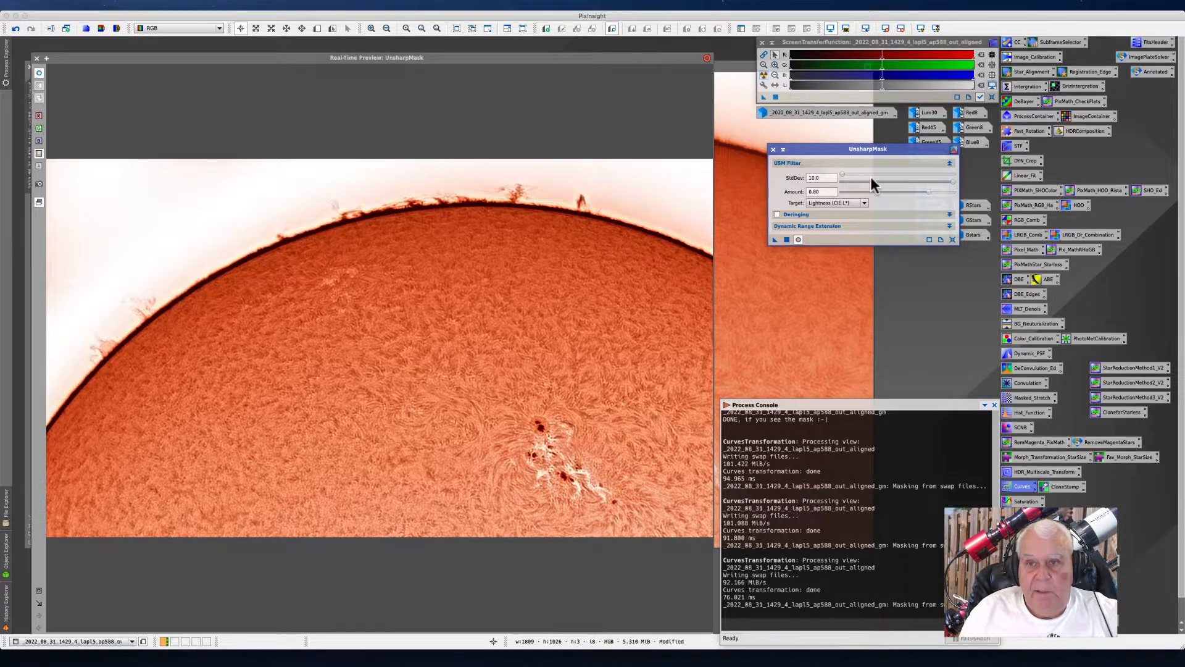
{"action": "left_click_drag", "start_coordinate": [952, 181], "coordinate": [867, 188]}
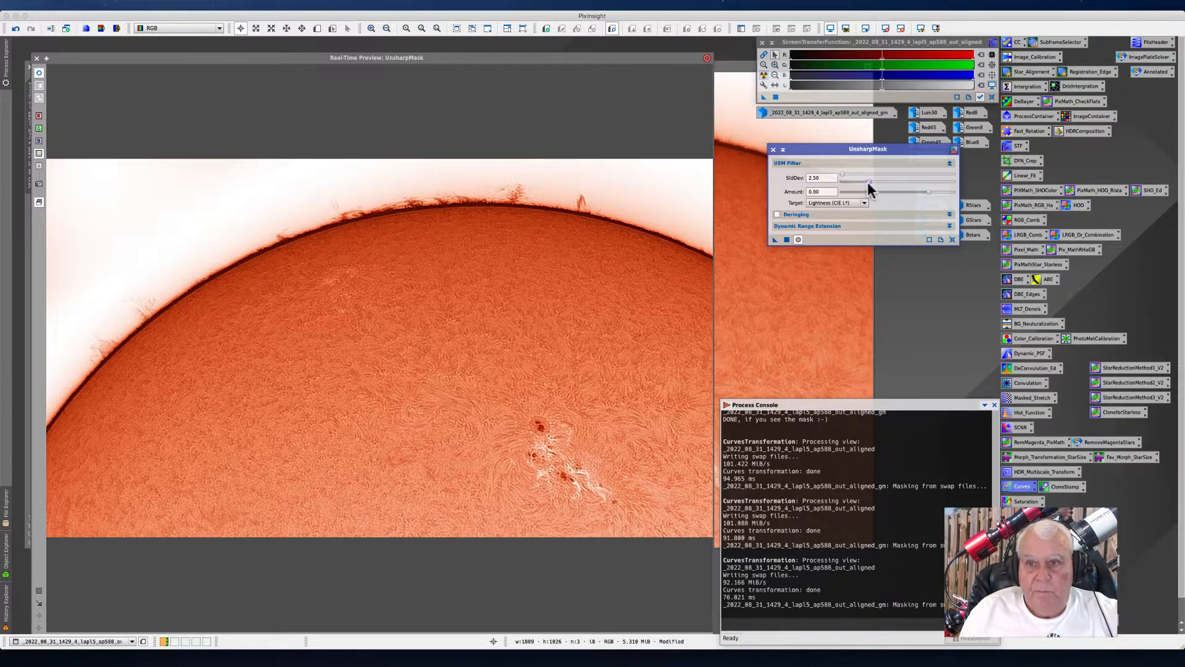
{"action": "left_click_drag", "start_coordinate": [868, 181], "coordinate": [862, 182]}
{"action": "left_click_drag", "start_coordinate": [927, 191], "coordinate": [900, 193]}
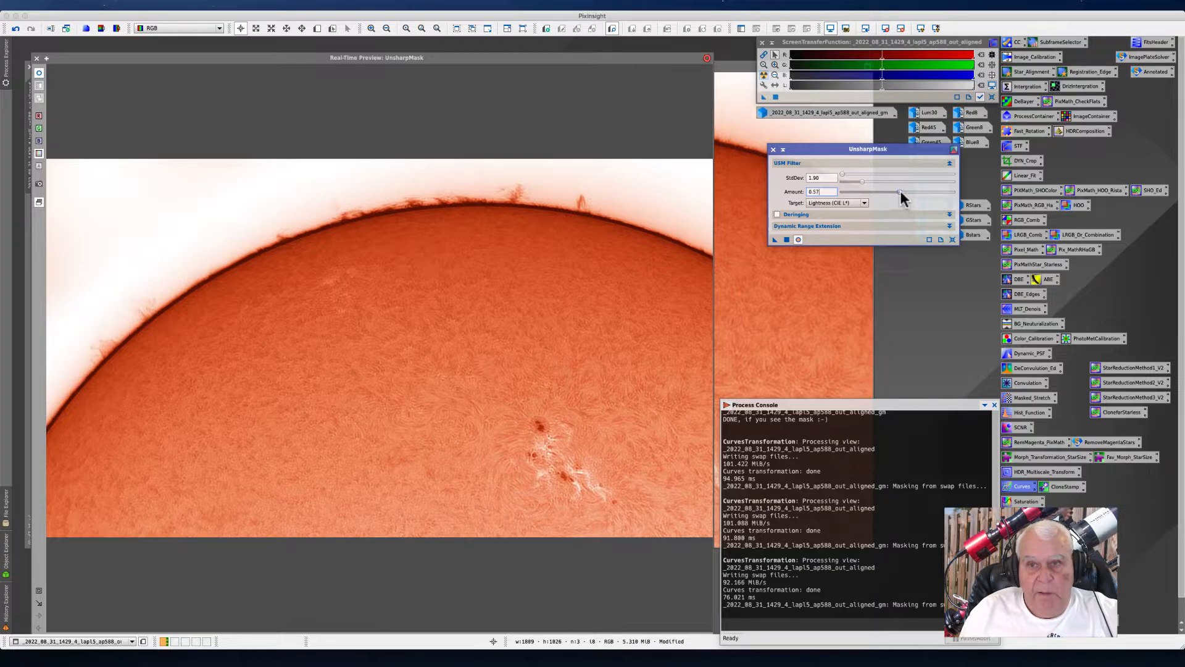
Apply UnsharpMask to the solar image and close both the process and its real-time preview
{"action": "left_click", "coordinate": [786, 239]}
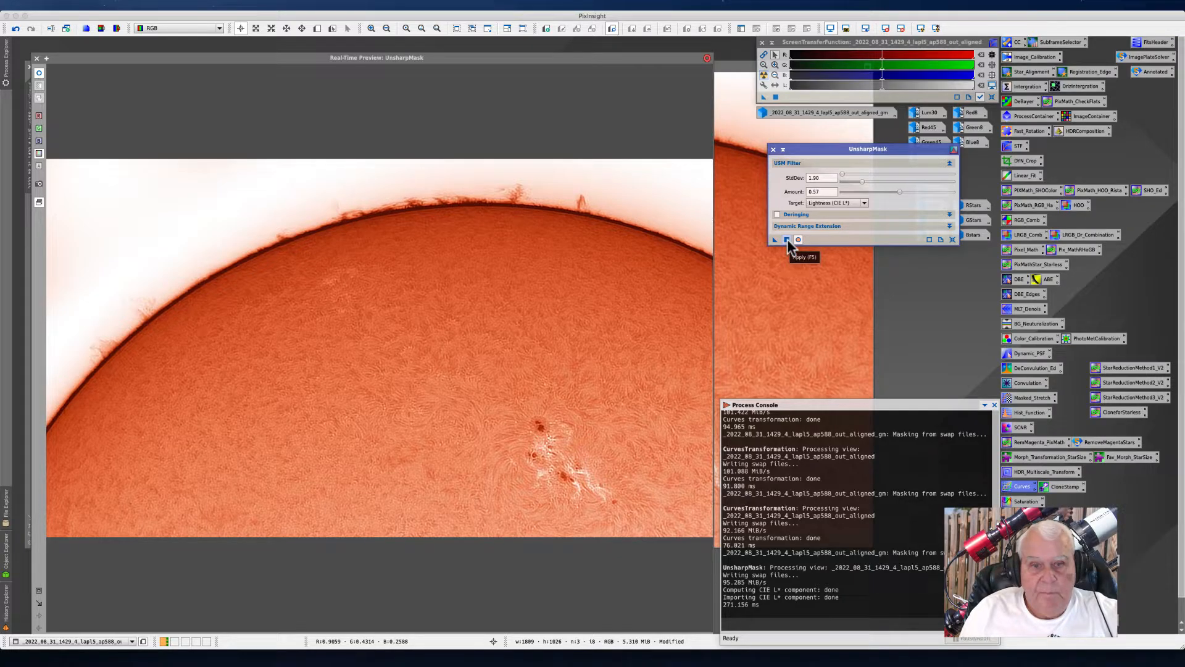
{"action": "left_click", "coordinate": [773, 149]}
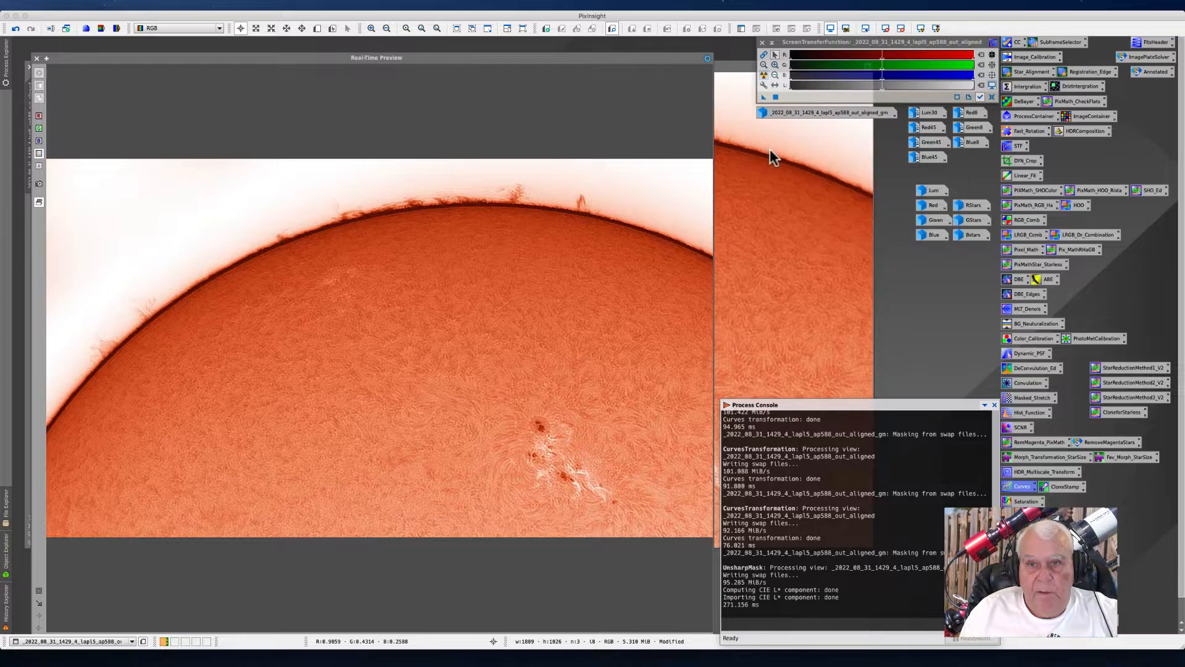
{"action": "left_click", "coordinate": [37, 58]}
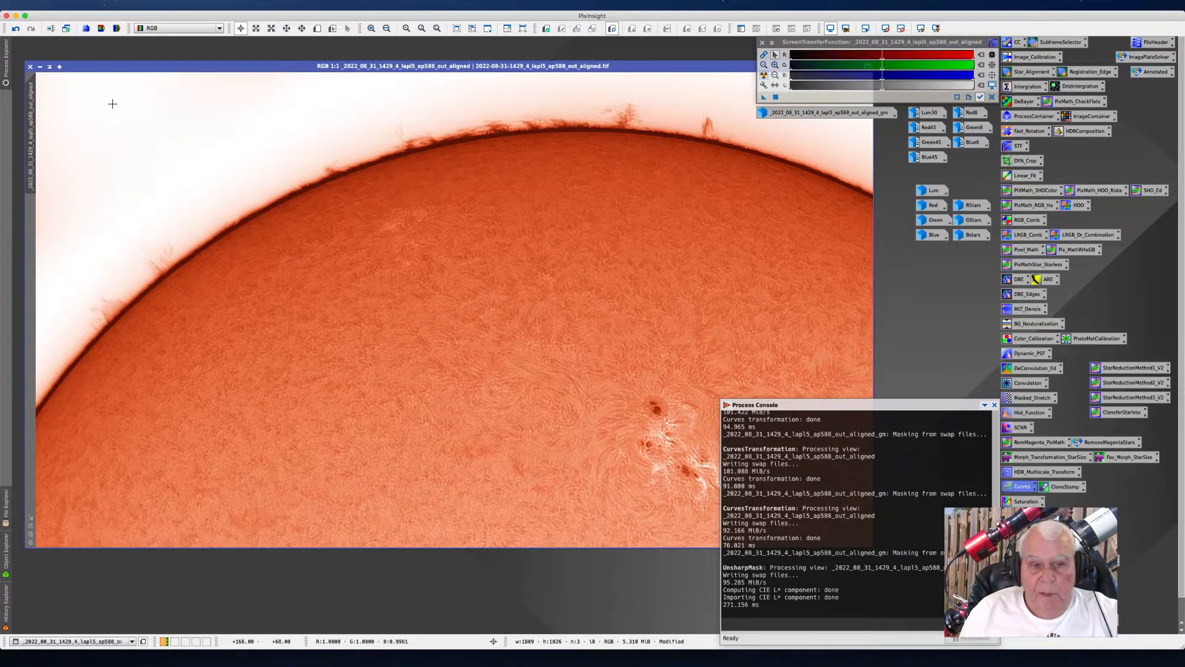
{"action": "scroll", "coordinate": [254, 305], "scroll_direction": "down", "scroll_amount": 1}
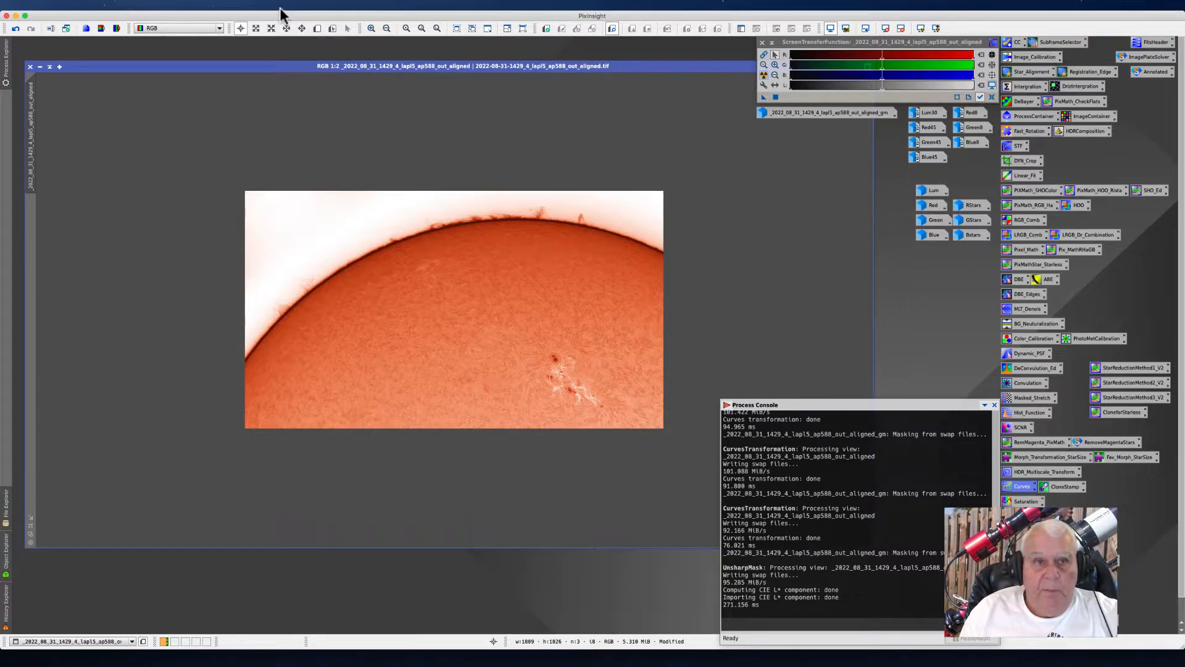
Crop the solar image to 1595 × 1004 pixels with DynamicCrop, trimming both sides and the lower edge, and close the process
{"action": "left_click", "coordinate": [224, 5]}
{"action": "mouse_move", "coordinate": [233, 18]}
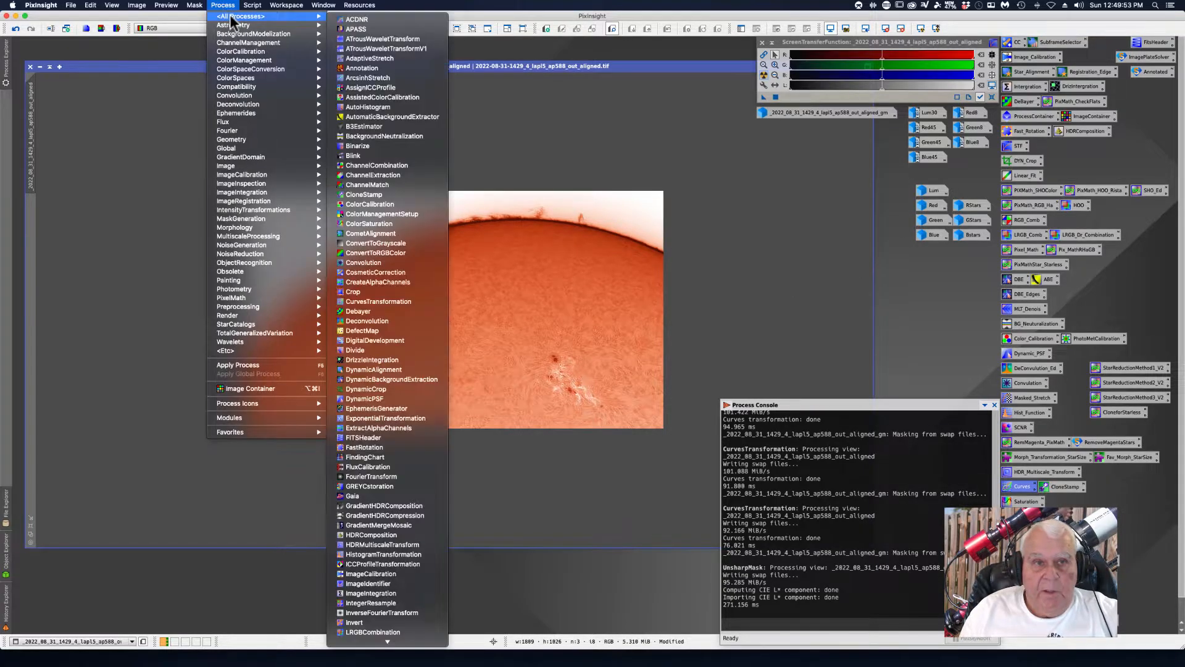
{"action": "left_click", "coordinate": [355, 388]}
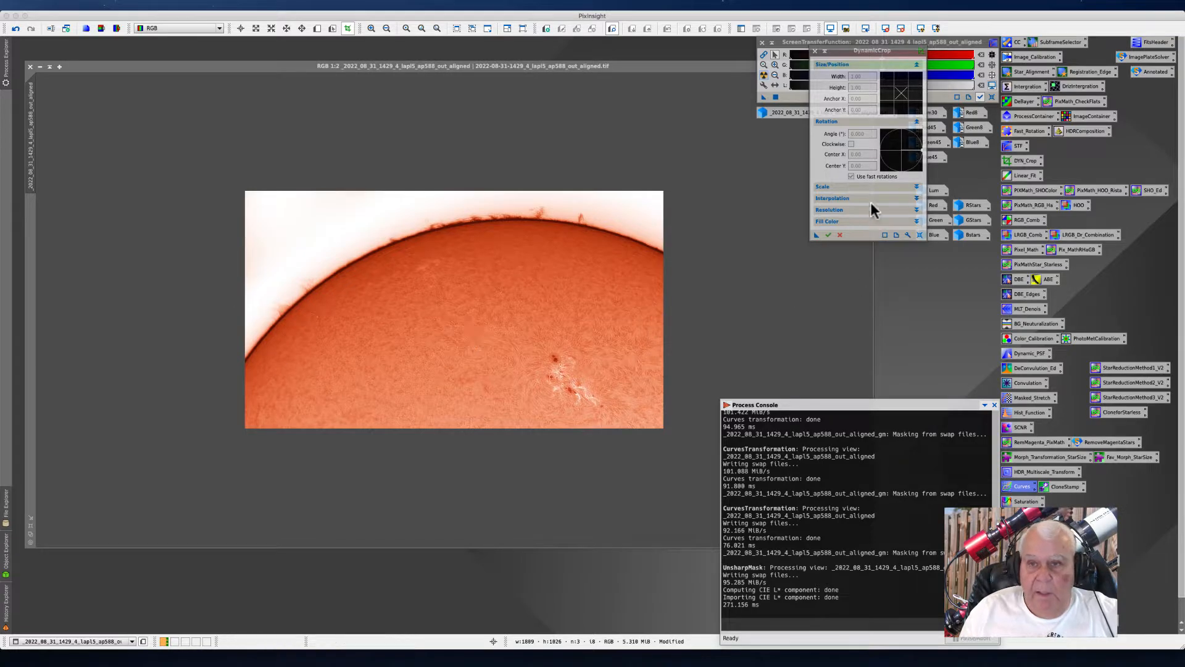
{"action": "left_click", "coordinate": [920, 234]}
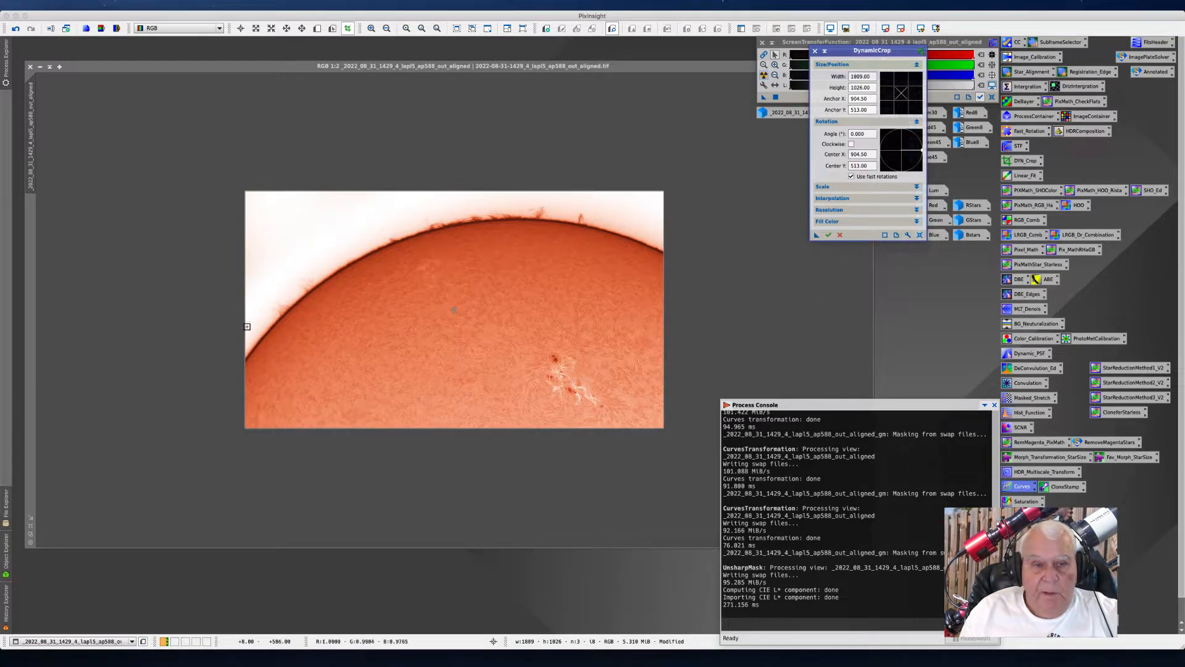
{"action": "left_click_drag", "start_coordinate": [241, 309], "coordinate": [263, 307]}
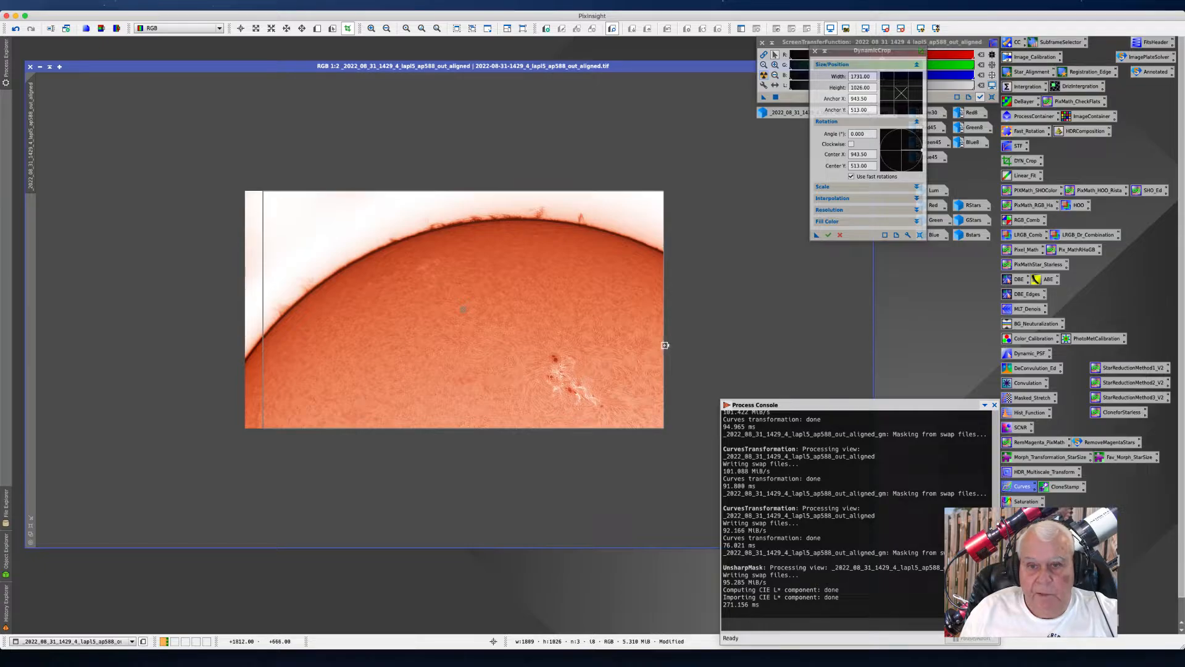
{"action": "left_click_drag", "start_coordinate": [665, 345], "coordinate": [633, 347]}
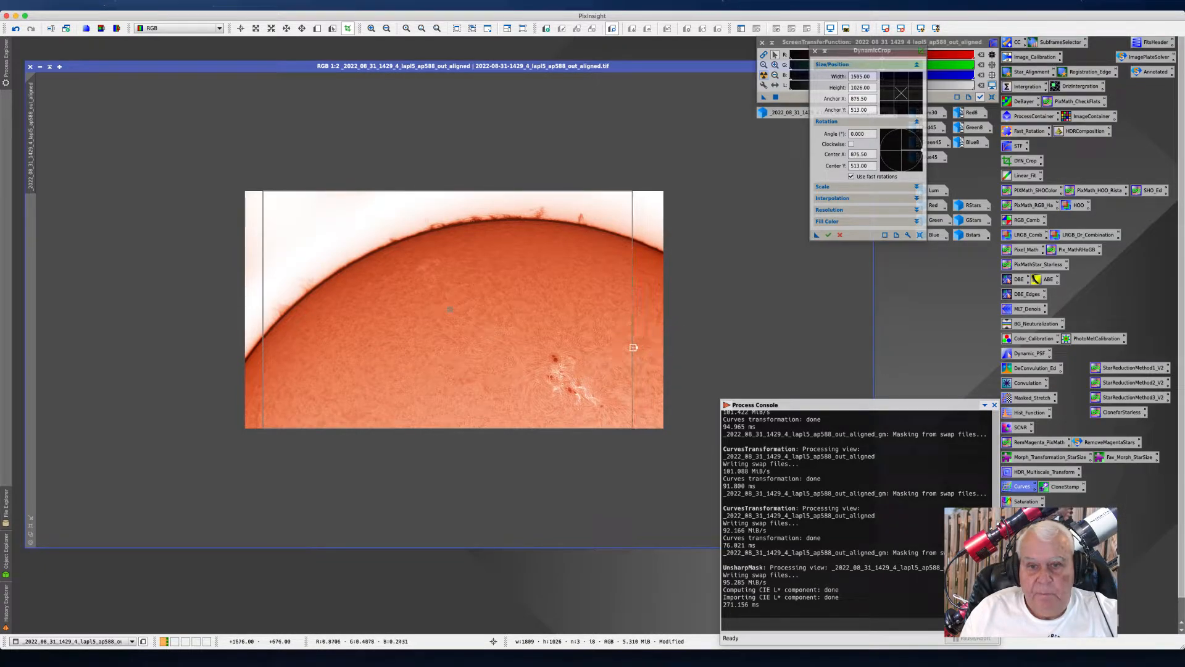
{"action": "left_click_drag", "start_coordinate": [505, 427], "coordinate": [502, 423]}
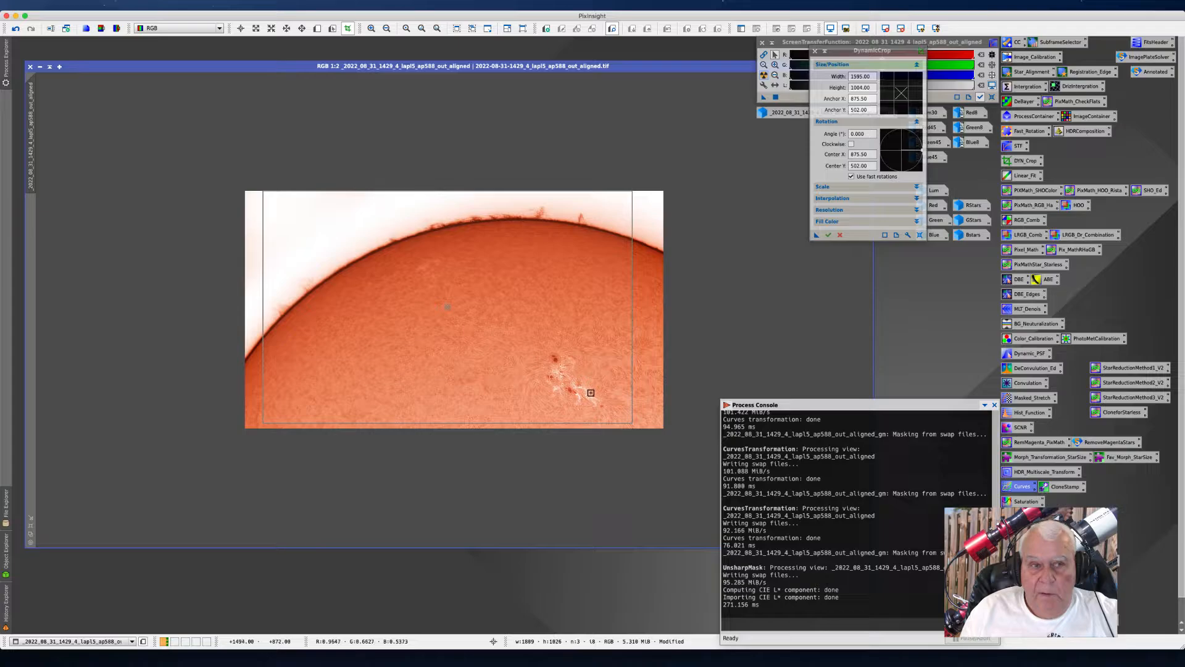
{"action": "left_click", "coordinate": [828, 234]}
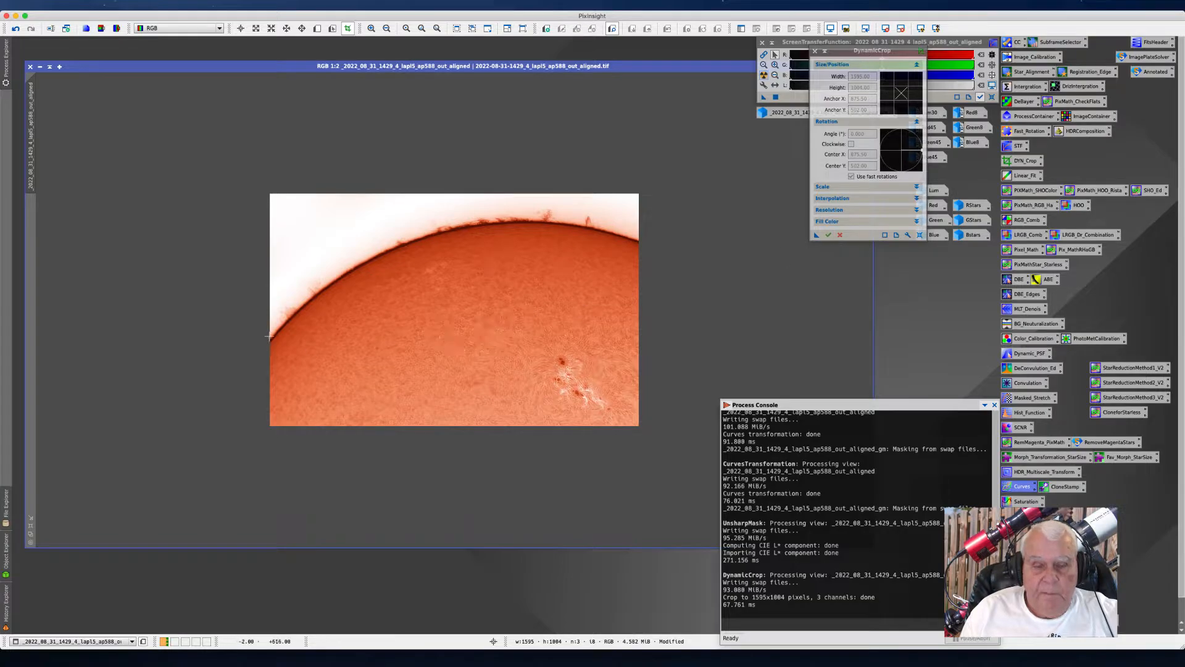
{"action": "left_click", "coordinate": [814, 51]}
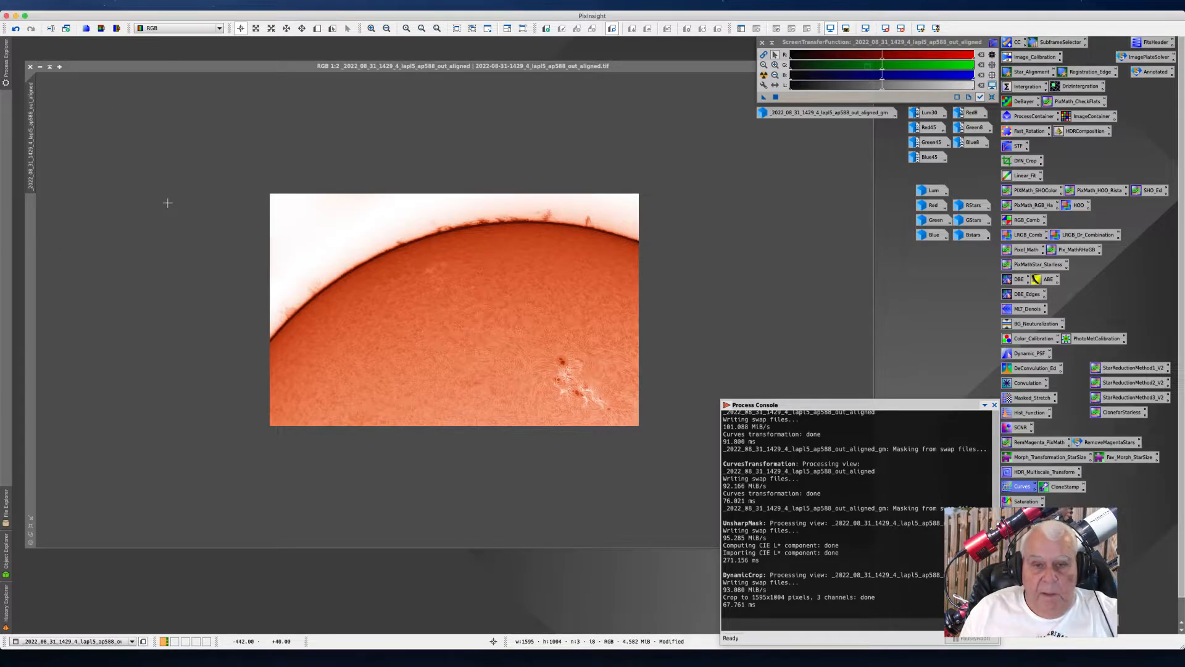
Minimize the cropped solar image to an icon and place it directly below the gradient mask's icon
{"action": "scroll", "coordinate": [167, 203], "scroll_direction": "up", "scroll_amount": 2}
{"action": "scroll", "coordinate": [166, 204], "scroll_direction": "down", "scroll_amount": 2}
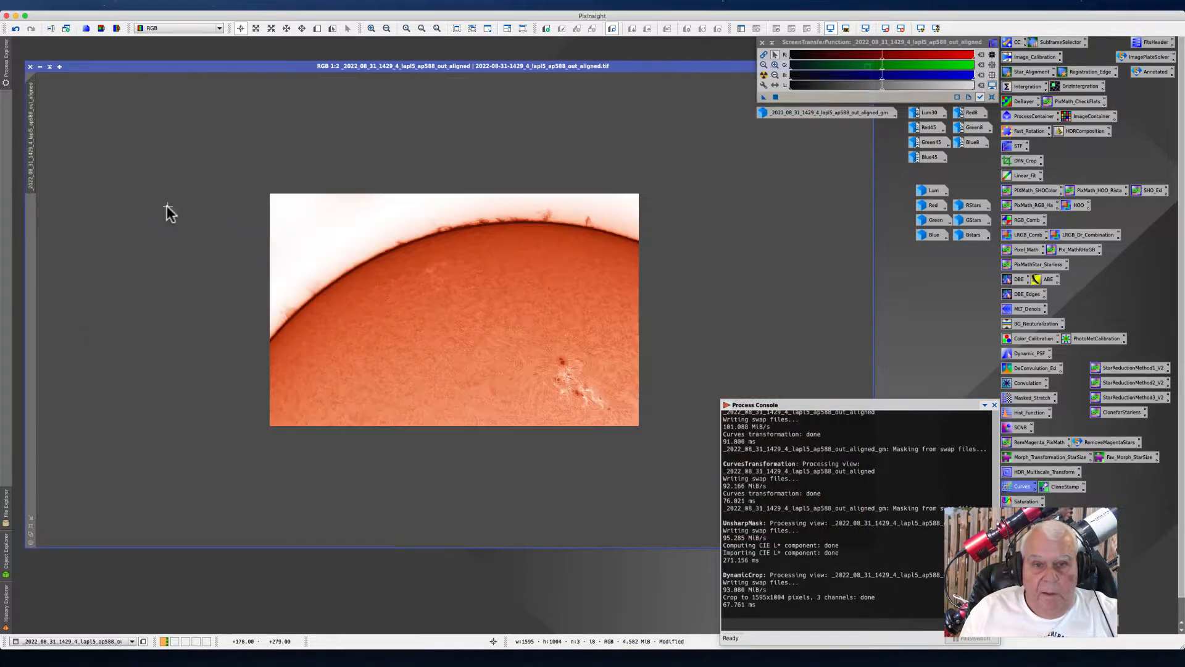
{"action": "left_click", "coordinate": [40, 68]}
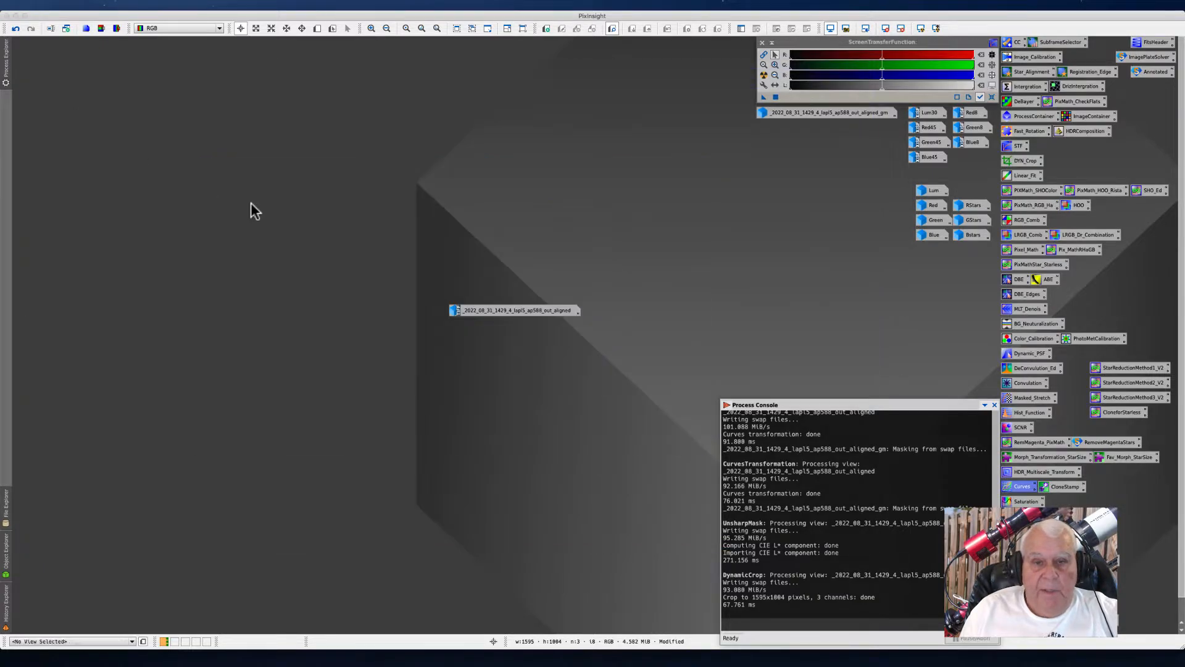
{"action": "left_click_drag", "start_coordinate": [484, 309], "coordinate": [794, 126]}
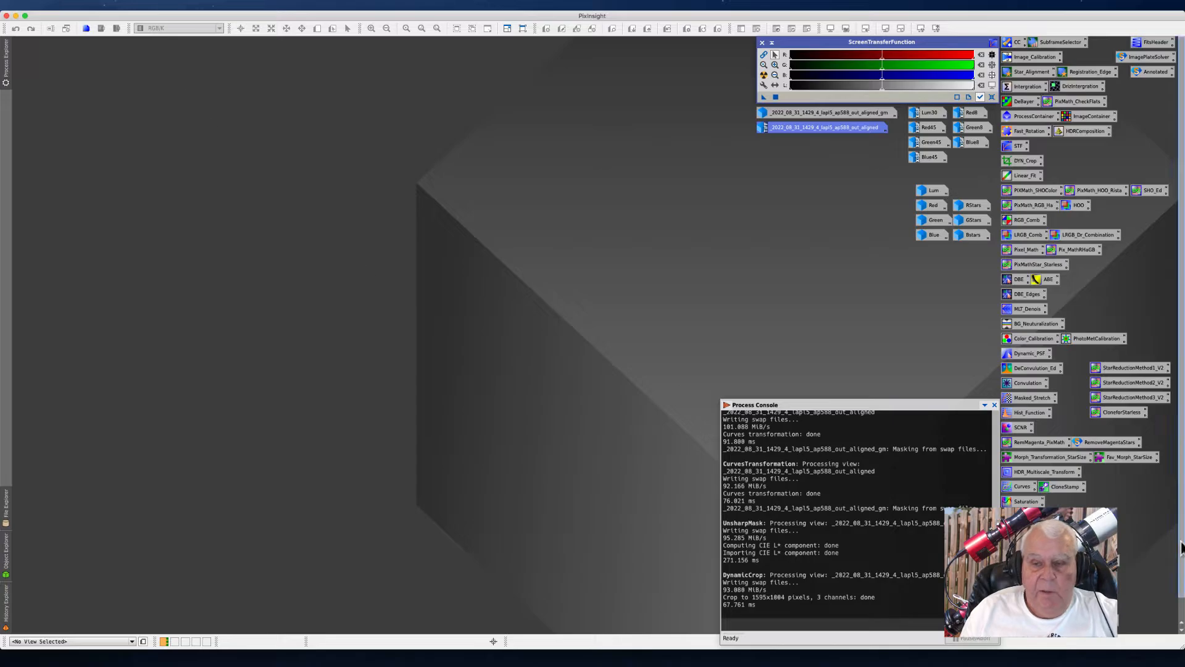
Open the saved MultiscaleMedianTransform process icon, restore the solar image, and arrange the dialog clear of it
{"action": "left_click", "coordinate": [1096, 560]}
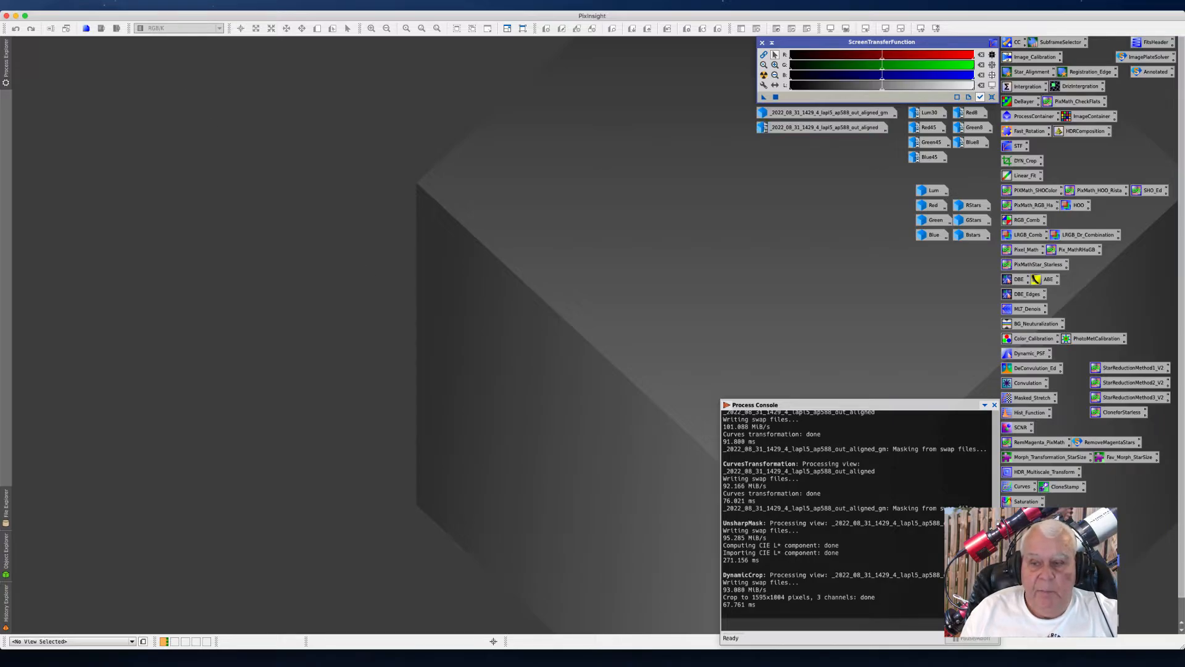
{"action": "double_click", "coordinate": [1096, 560]}
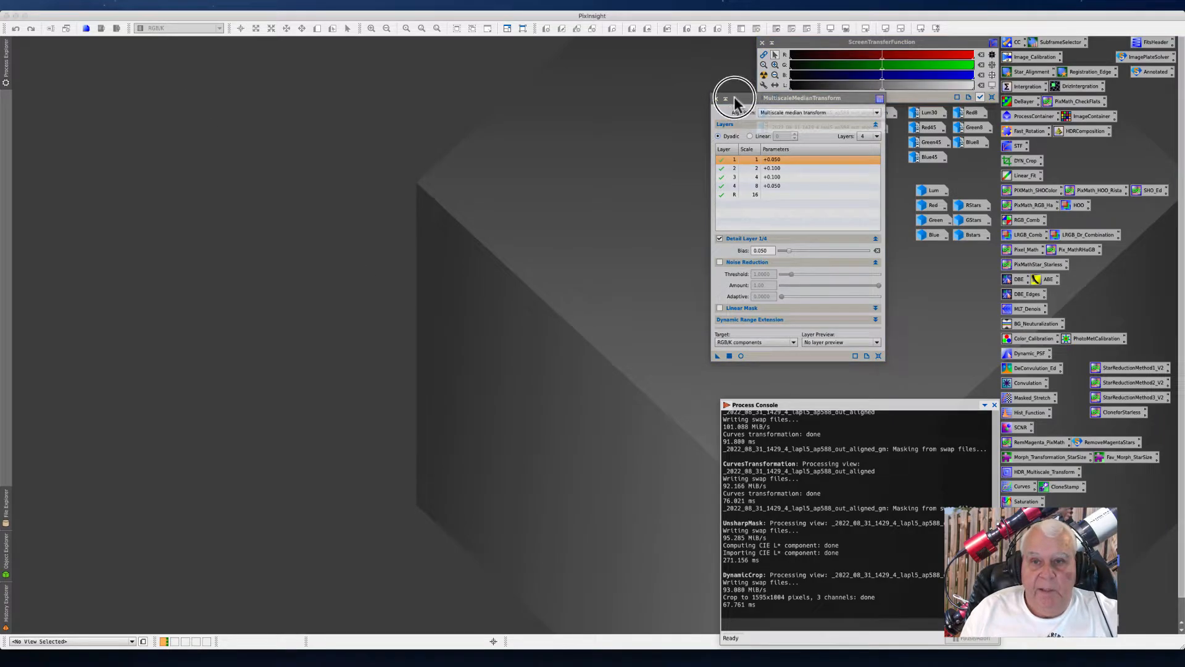
{"action": "left_click_drag", "start_coordinate": [734, 96], "coordinate": [523, 86]}
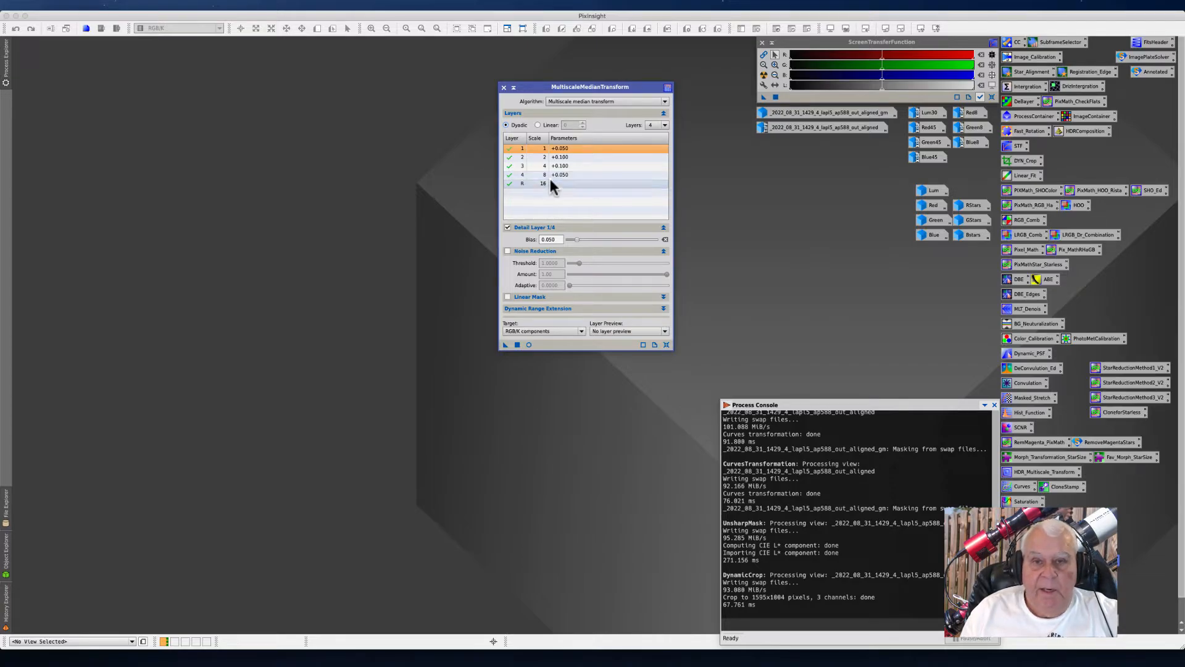
{"action": "double_click", "coordinate": [787, 128]}
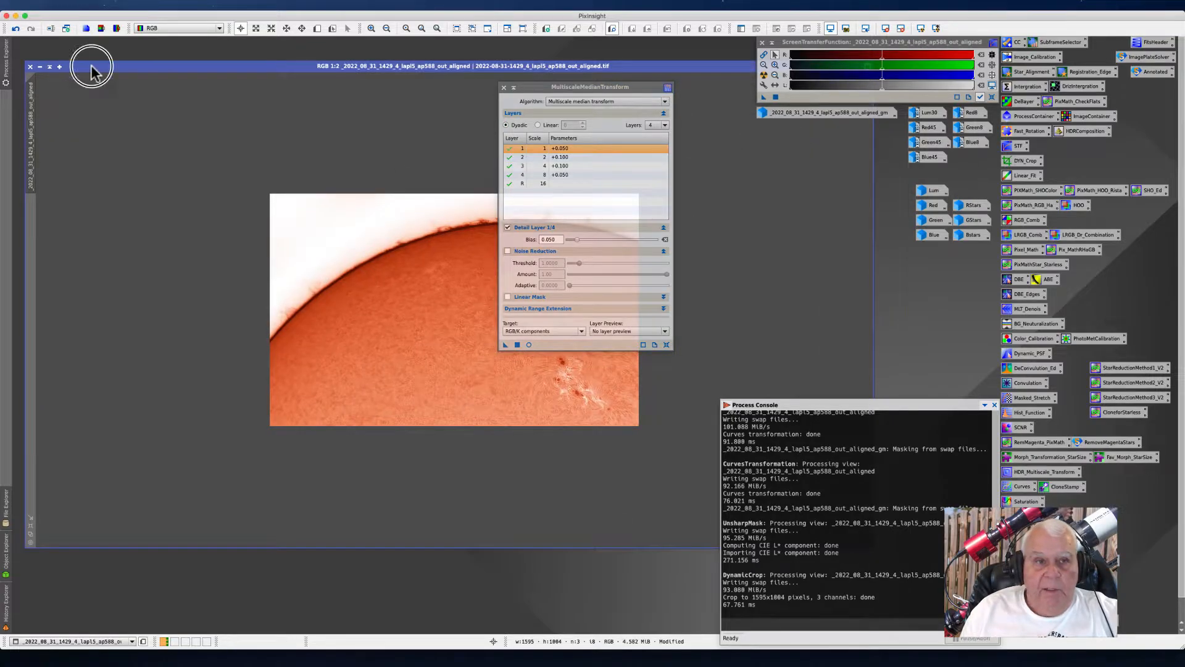
{"action": "left_click_drag", "start_coordinate": [534, 92], "coordinate": [680, 114]}
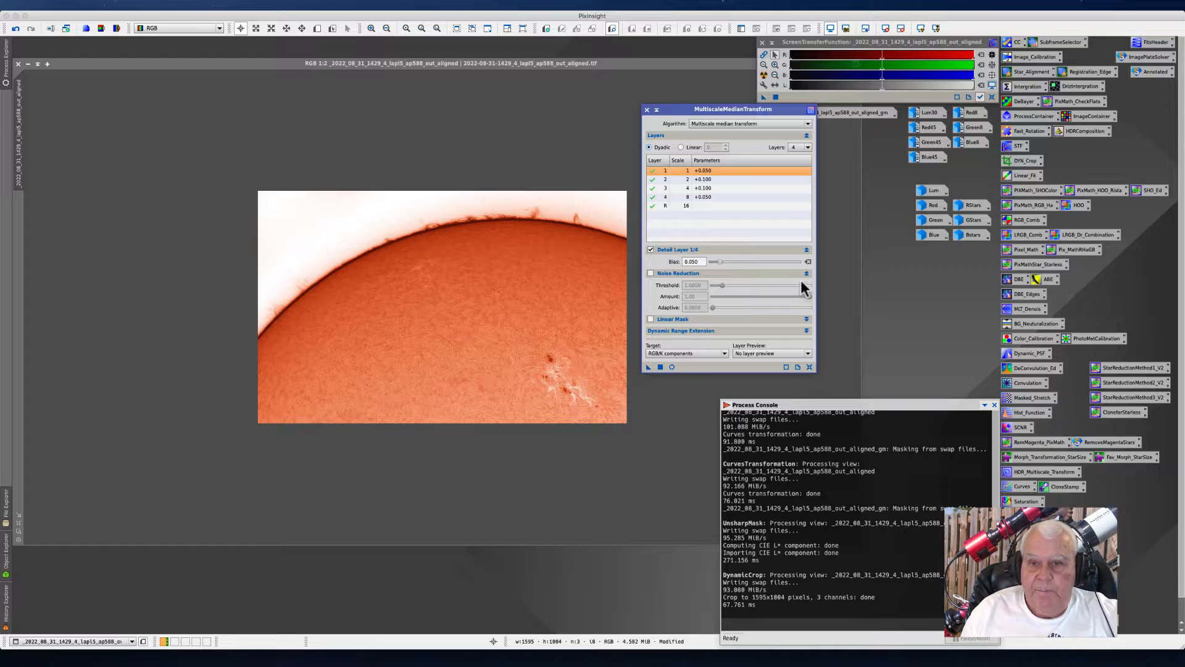
Expand the Linear Mask and Dynamic Range Extension settings and preview MultiscaleMedianTransform on the solar image in real time
{"action": "left_click", "coordinate": [807, 332]}
{"action": "left_click", "coordinate": [806, 319]}
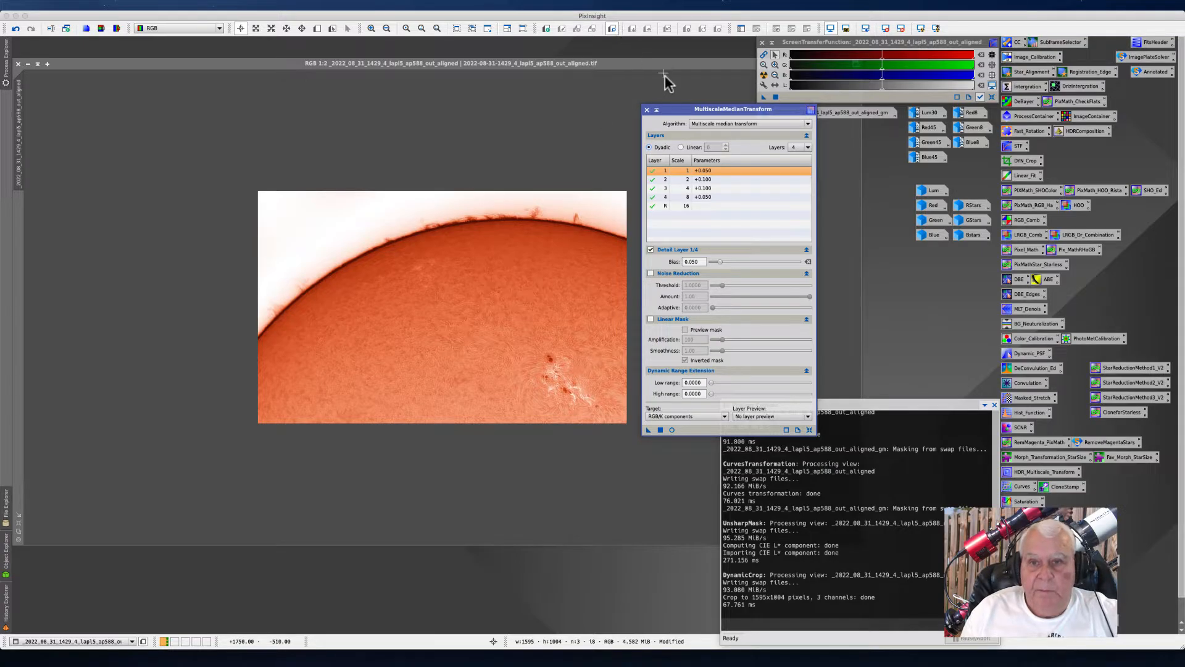
{"action": "left_click_drag", "start_coordinate": [669, 109], "coordinate": [706, 92]}
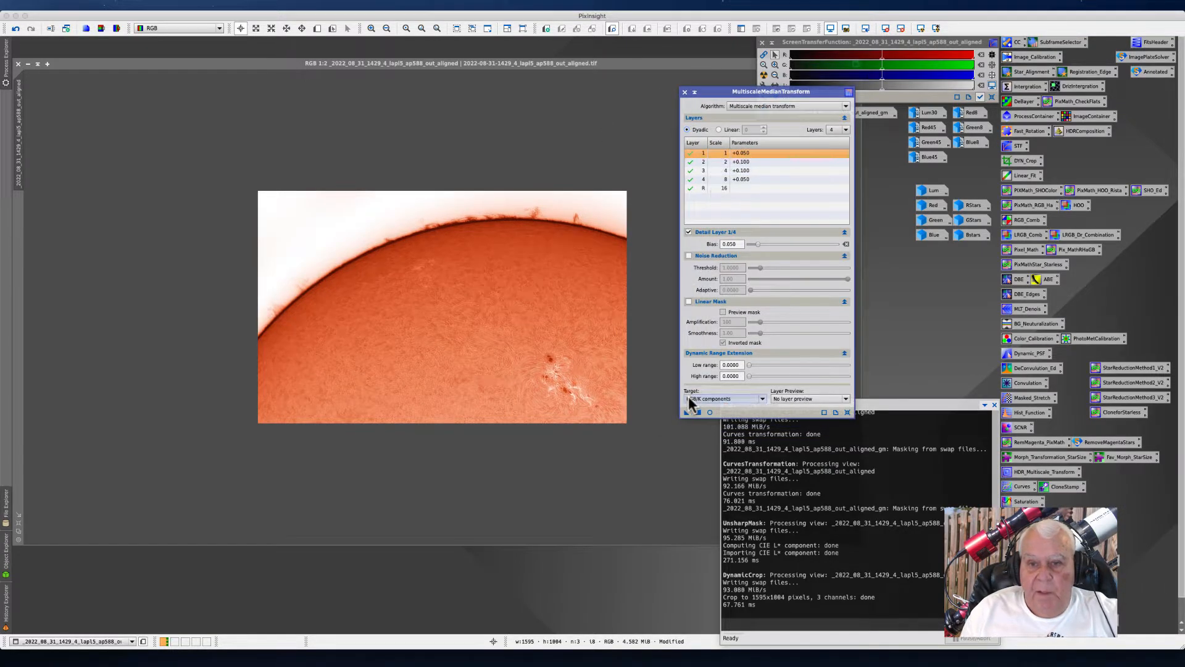
{"action": "left_click", "coordinate": [710, 412]}
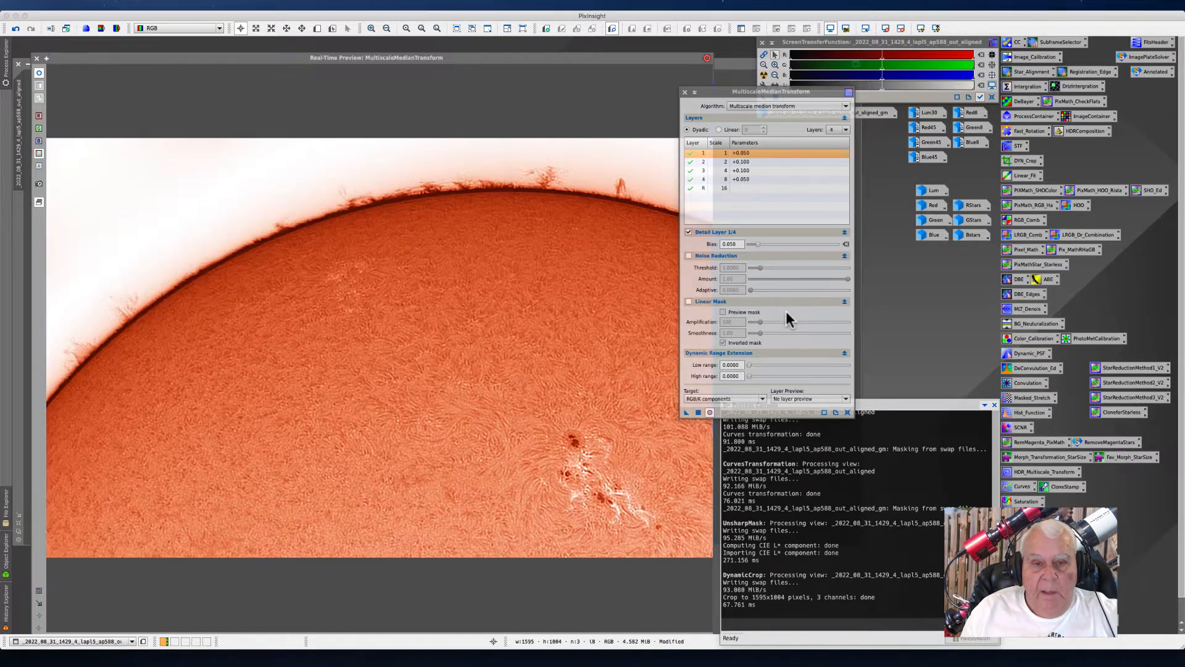
Move the MultiscaleMedianTransform dialog clear of the console and examine its linear mask and layer 1 bias settings
{"action": "left_click", "coordinate": [689, 302]}
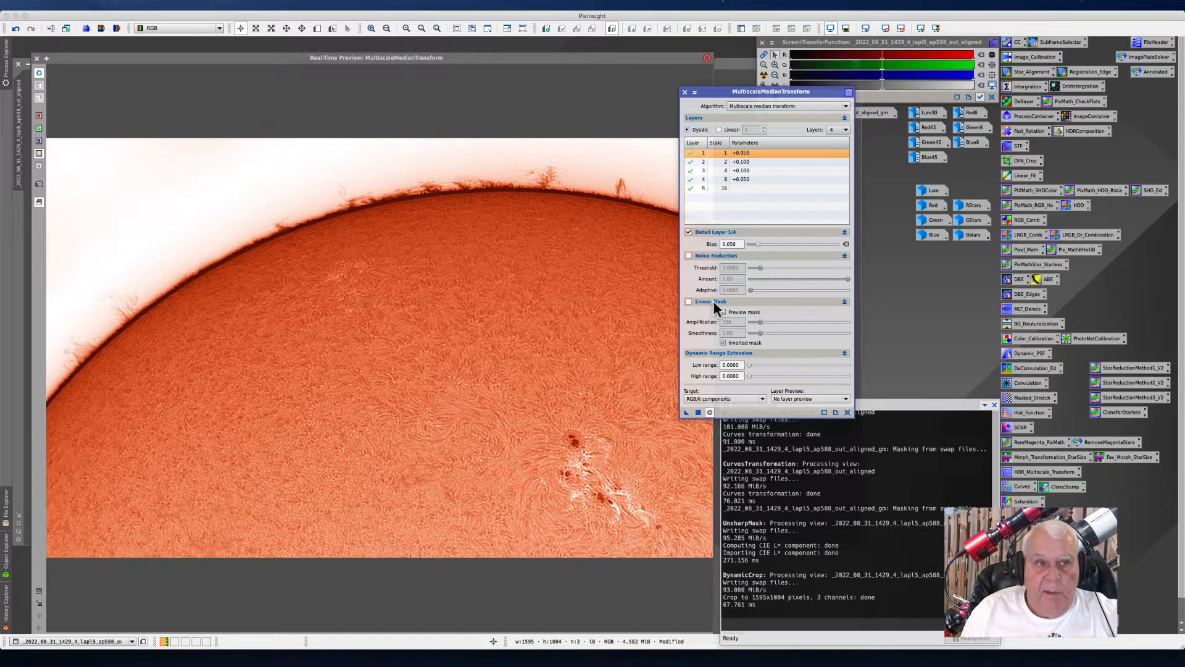
{"action": "left_click_drag", "start_coordinate": [703, 105], "coordinate": [705, 63]}
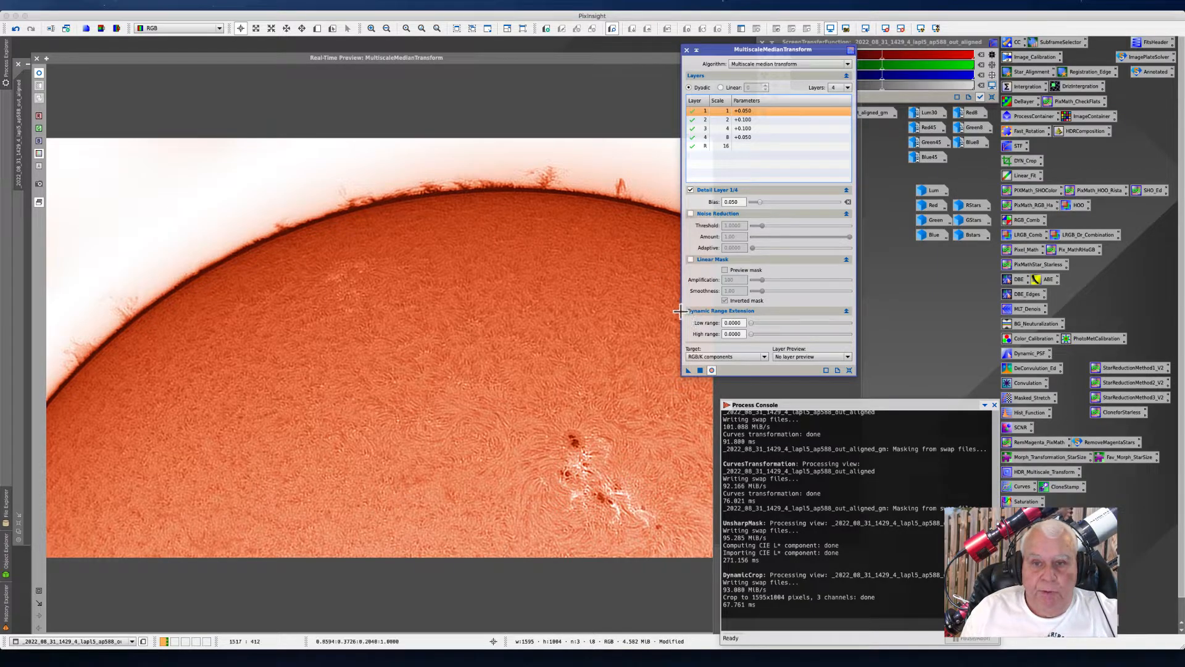
{"action": "left_click", "coordinate": [846, 190]}
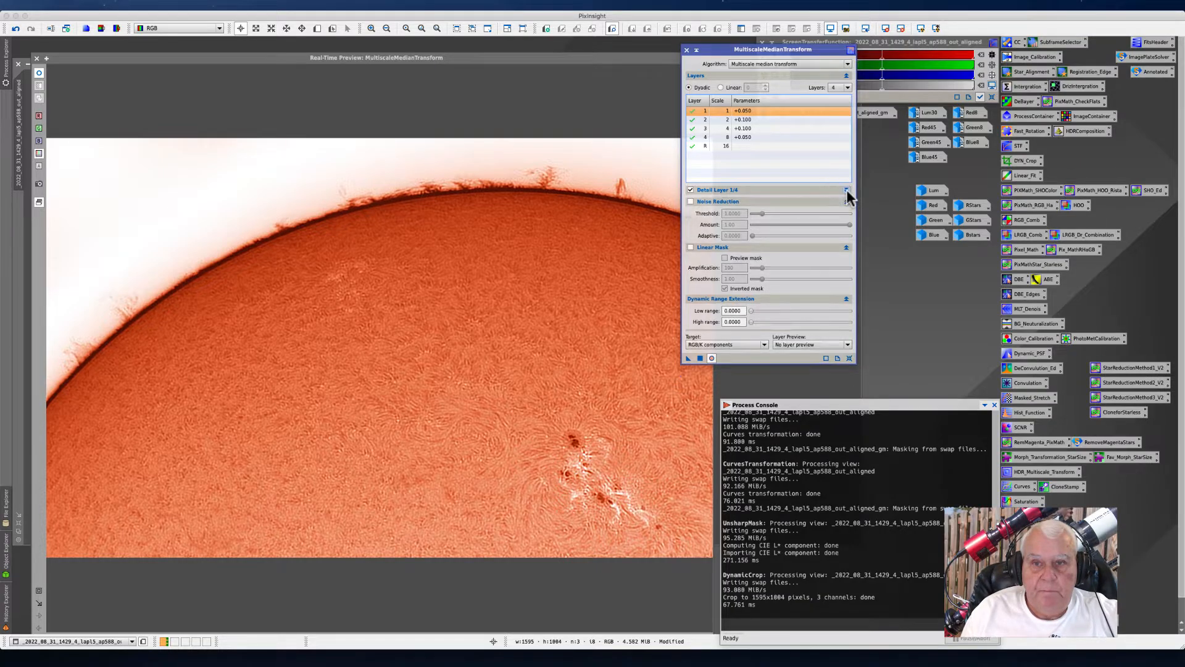
{"action": "left_click", "coordinate": [846, 191]}
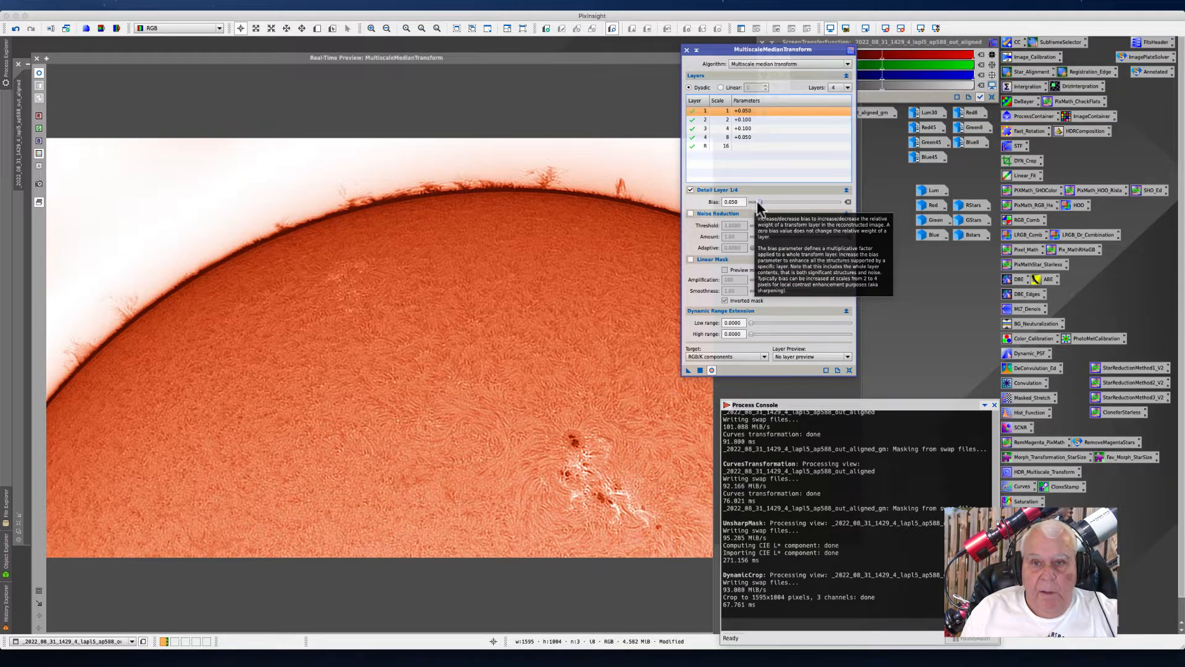
Try lowering the layer 1 bias to -1.000 and enabling its noise reduction in the MultiscaleMedianTransform preview
{"action": "mouse_move", "coordinate": [760, 205]}
{"action": "left_mouse_down"}
{"action": "mouse_move", "coordinate": [750, 204]}
{"action": "mouse_move", "coordinate": [780, 205]}
{"action": "mouse_move", "coordinate": [744, 203]}
{"action": "mouse_move", "coordinate": [758, 204]}
{"action": "left_mouse_up"}
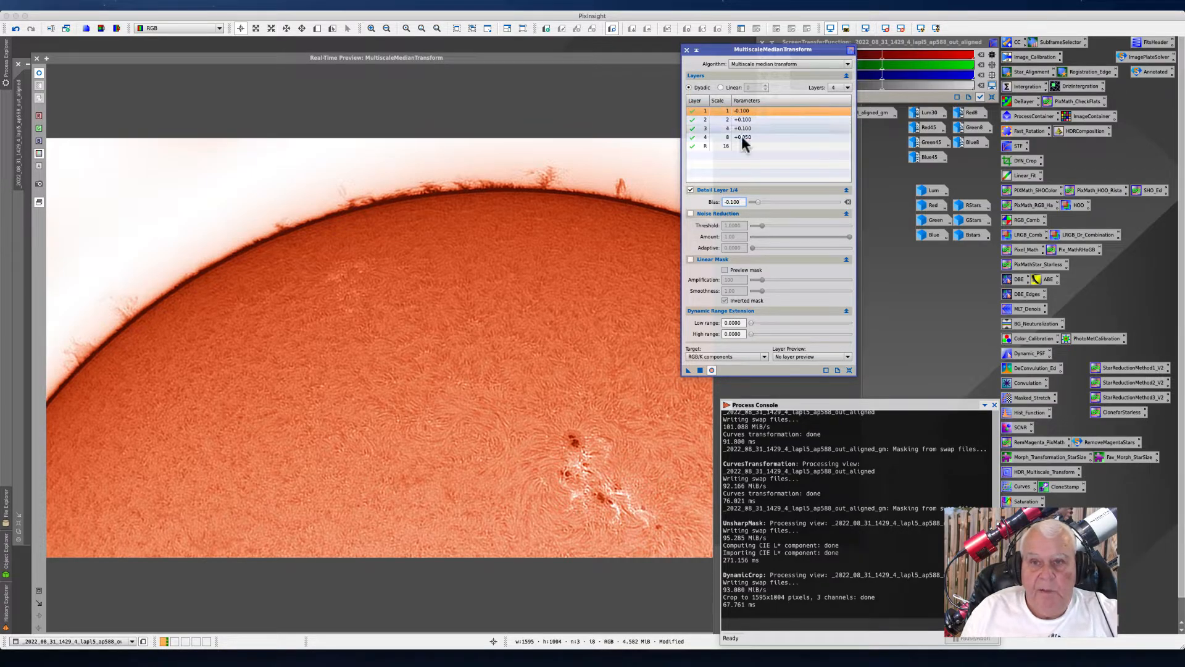
{"action": "mouse_move", "coordinate": [755, 202]}
{"action": "left_mouse_down"}
{"action": "mouse_move", "coordinate": [745, 207]}
{"action": "mouse_move", "coordinate": [758, 205]}
{"action": "left_mouse_up"}
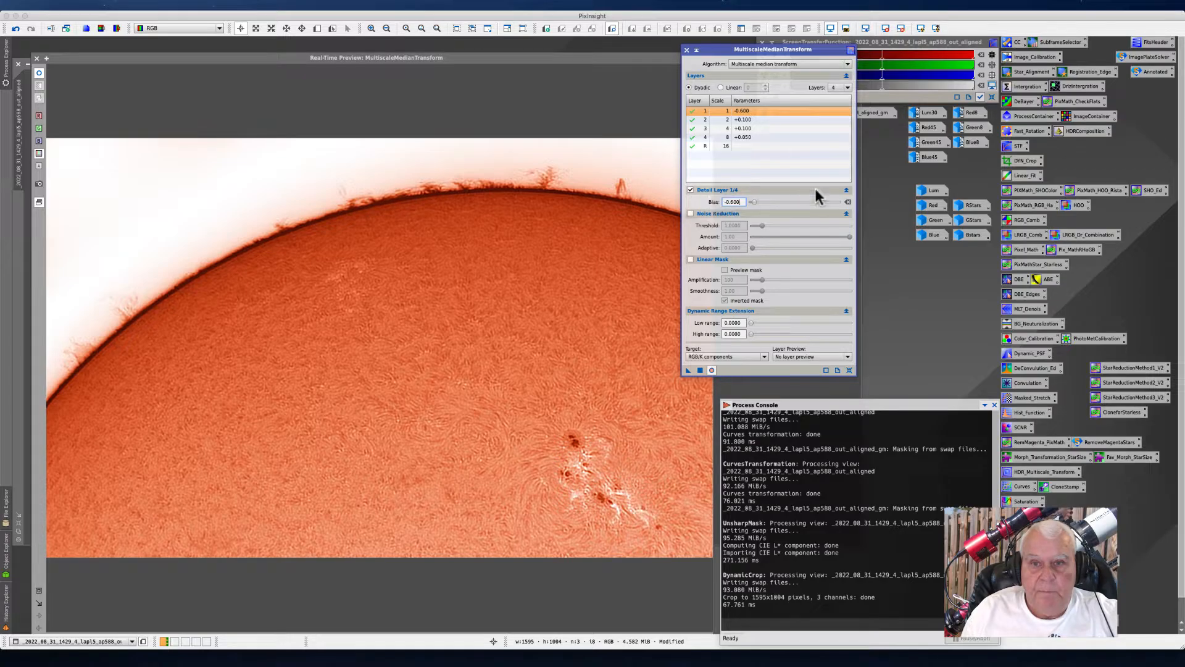
{"action": "left_click", "coordinate": [847, 189]}
{"action": "left_click", "coordinate": [846, 190]}
{"action": "left_click_drag", "start_coordinate": [751, 202], "coordinate": [748, 204]}
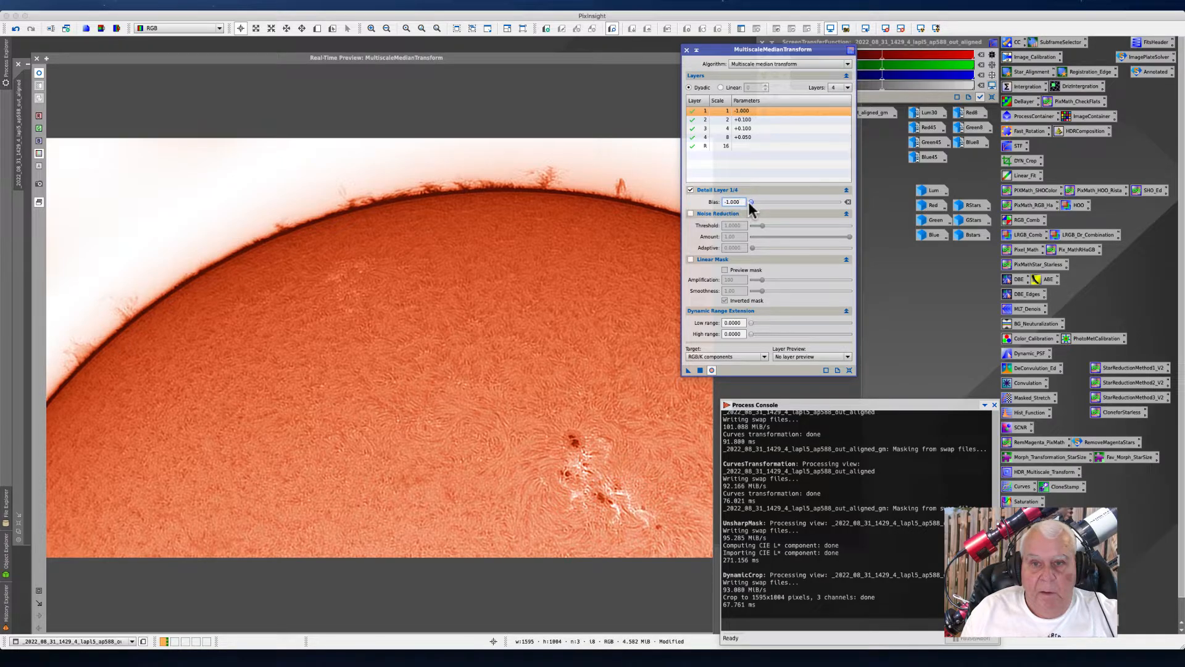
{"action": "left_click", "coordinate": [691, 213]}
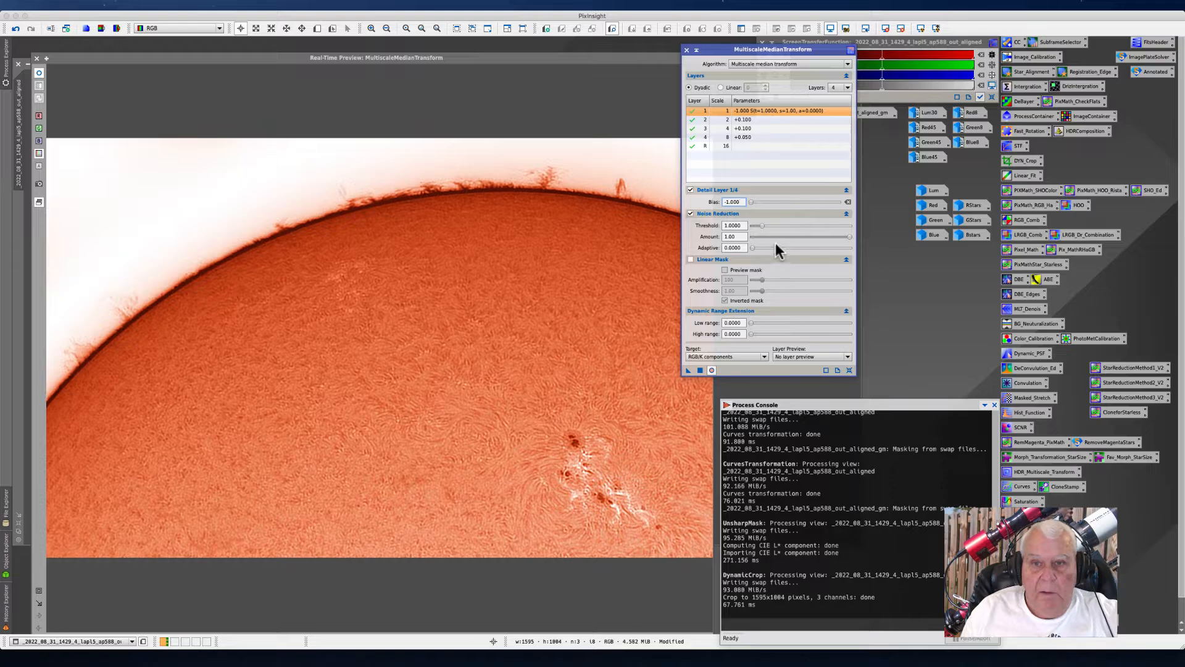
Try layer 2 bias values of 2.100 and -0.700 on the preview and select layer 3
{"action": "left_click", "coordinate": [711, 119]}
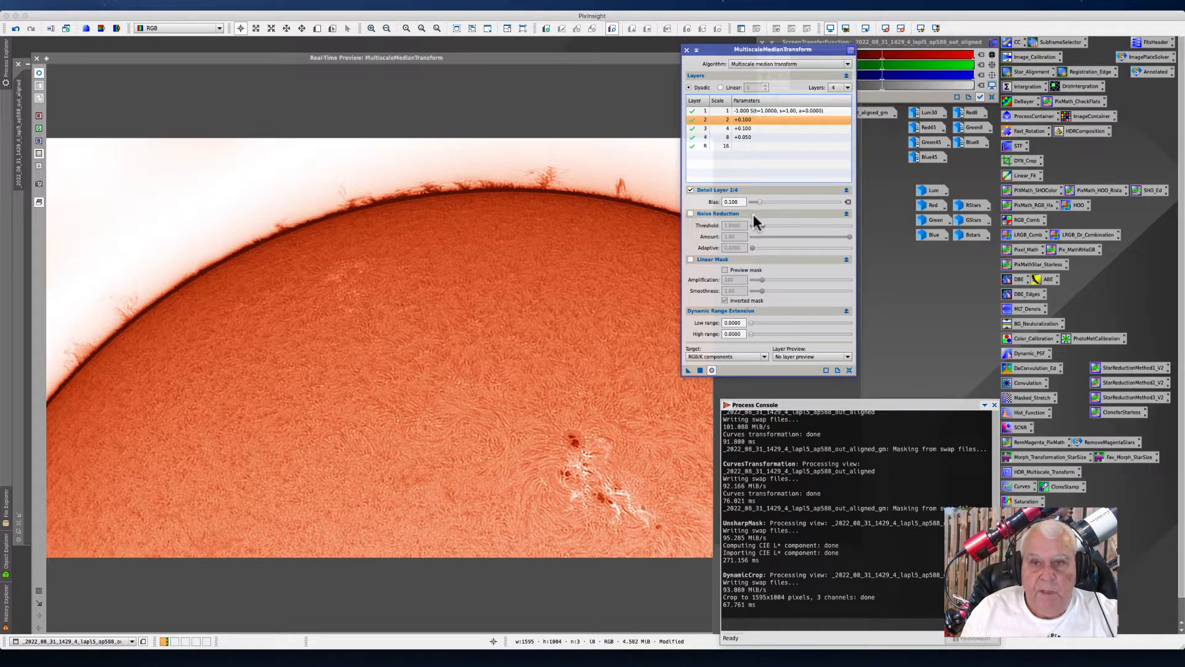
{"action": "mouse_move", "coordinate": [759, 202]}
{"action": "left_mouse_down"}
{"action": "mouse_move", "coordinate": [800, 203]}
{"action": "mouse_move", "coordinate": [775, 203]}
{"action": "left_mouse_up"}
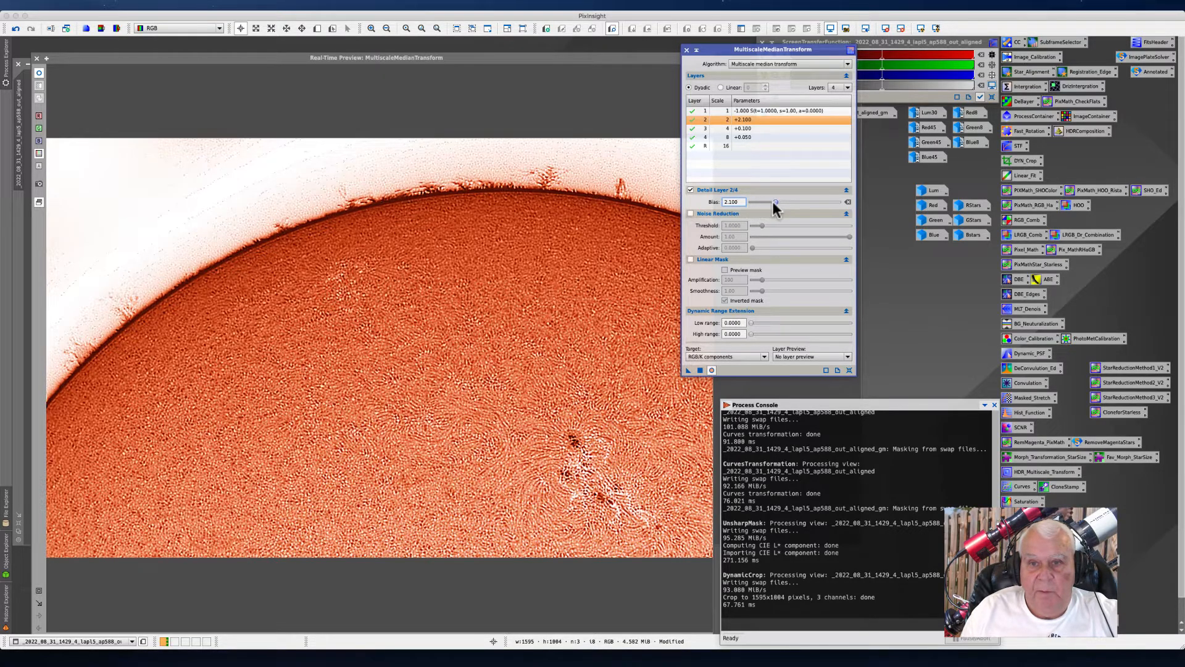
{"action": "left_click_drag", "start_coordinate": [773, 202], "coordinate": [752, 204]}
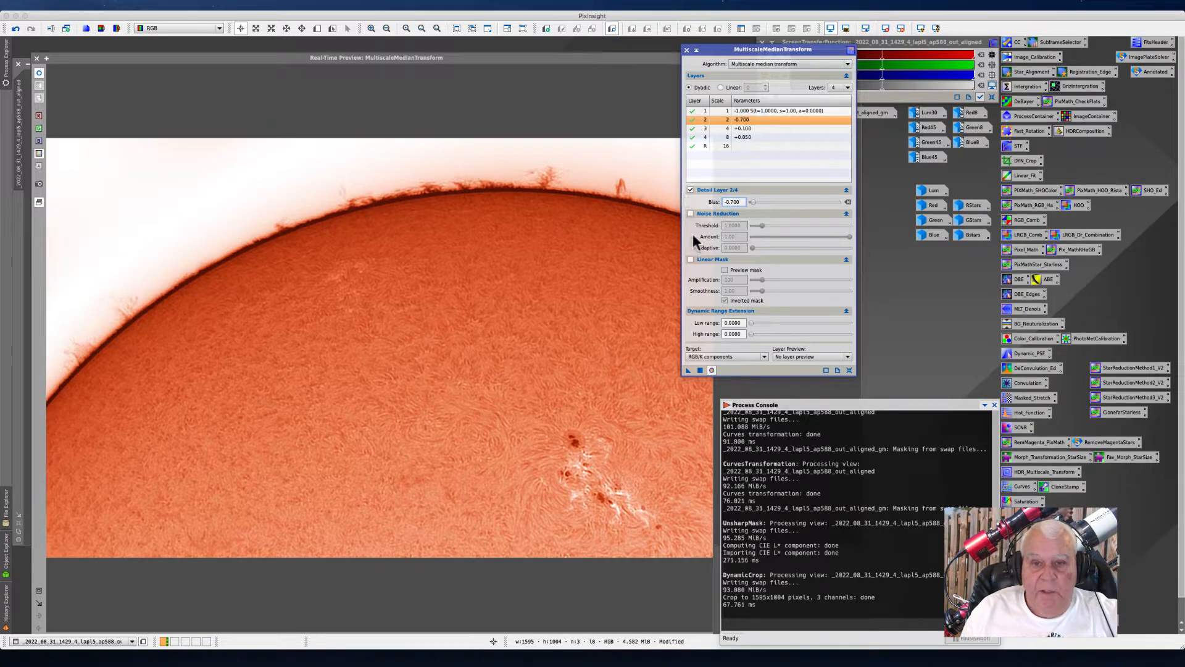
{"action": "left_click", "coordinate": [708, 127]}
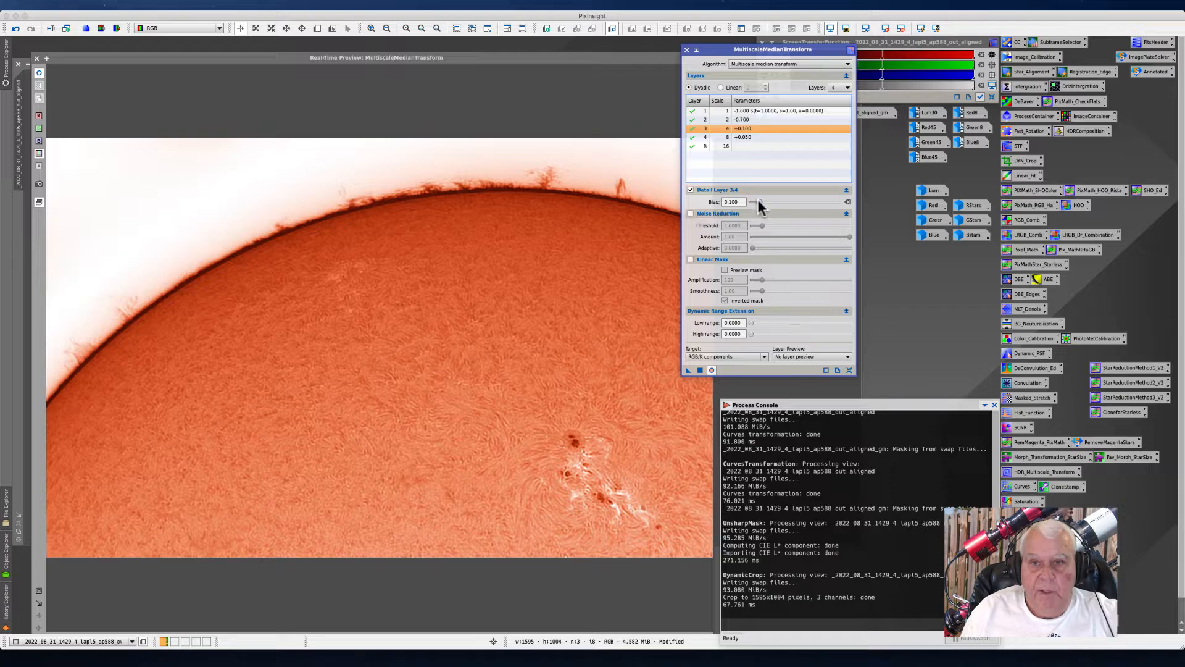
Close MultiscaleMedianTransform and its real-time preview without applying them, and minimize the solar image to an icon
{"action": "left_click", "coordinate": [686, 50]}
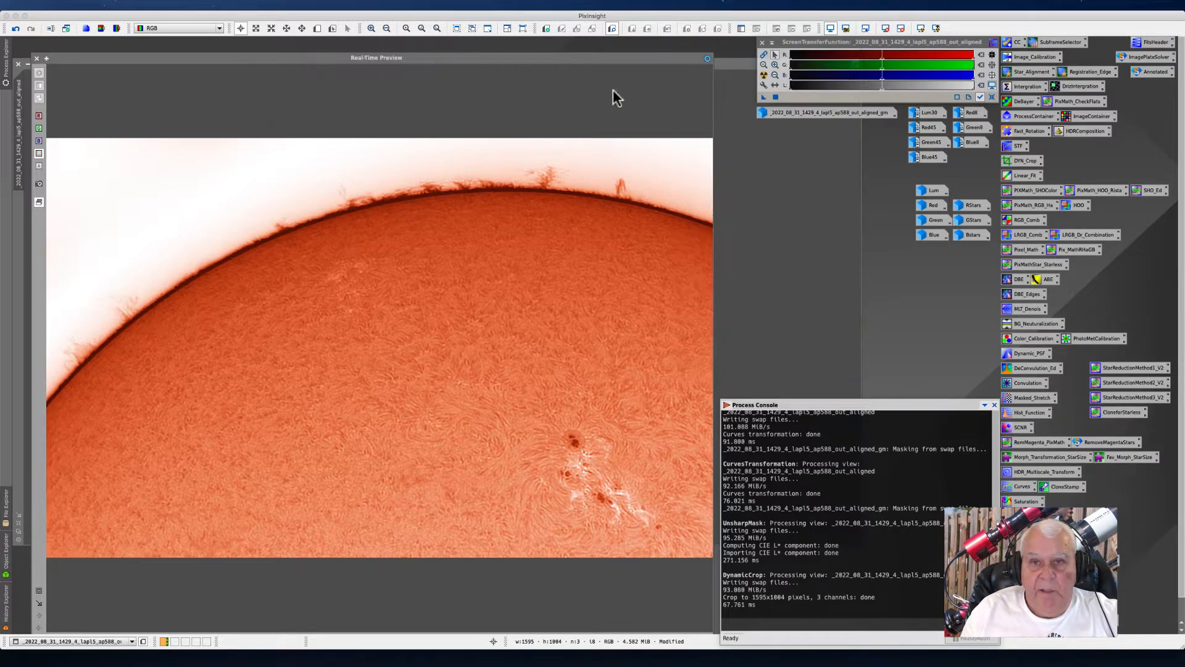
{"action": "left_click", "coordinate": [37, 59]}
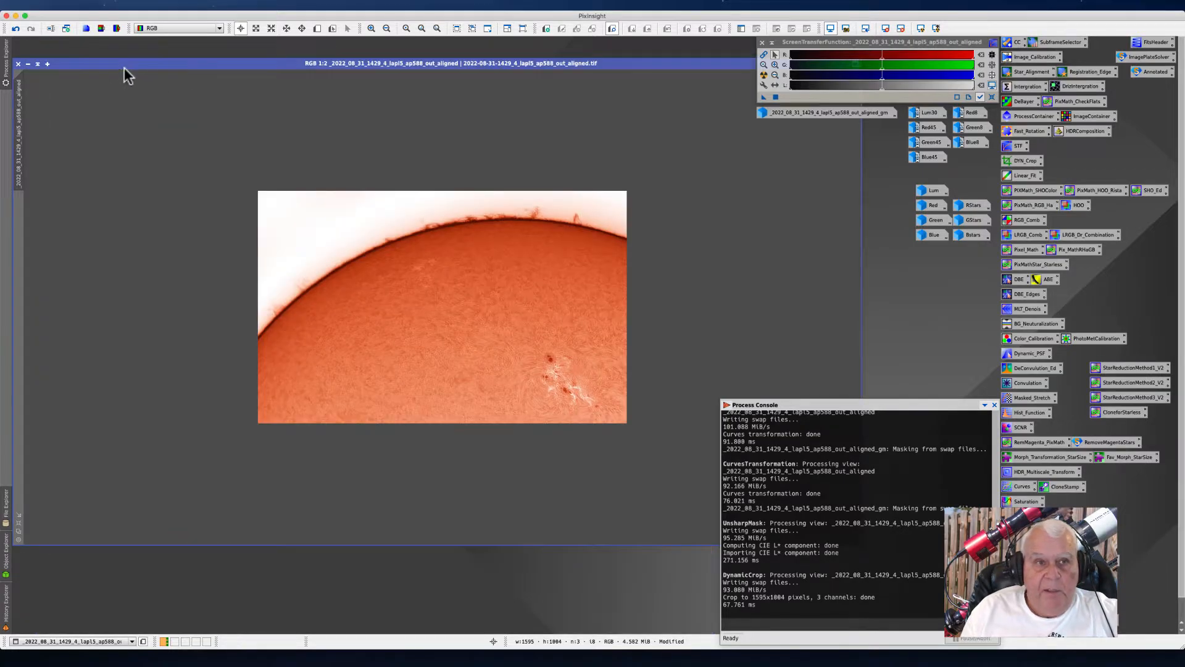
{"action": "left_click_drag", "start_coordinate": [148, 64], "coordinate": [183, 62]}
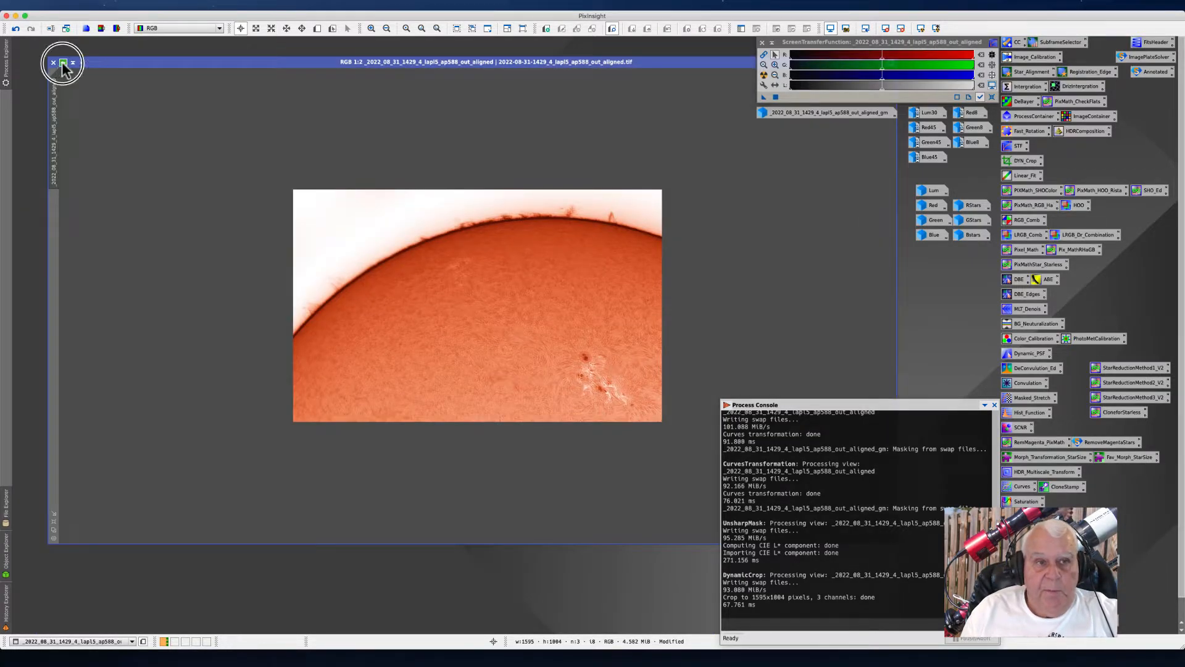
{"action": "left_click", "coordinate": [63, 62]}
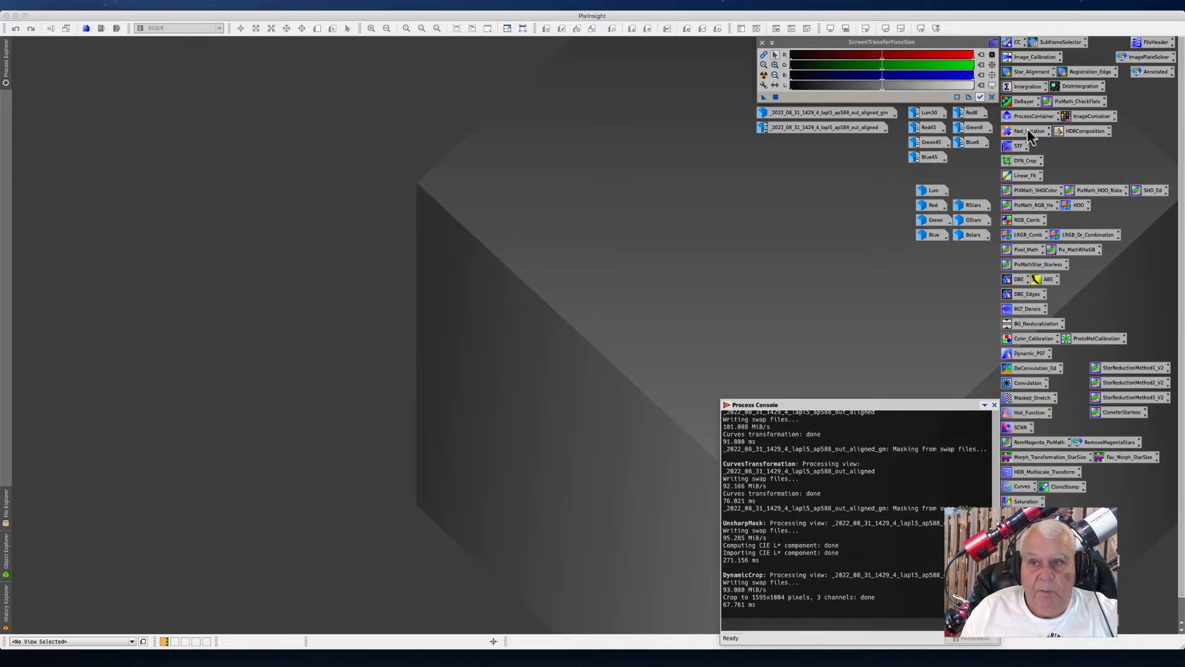
Open an empty ImageContainer and place it in the upper workspace beside the ScreenTransferFunction window
{"action": "right_click", "coordinate": [423, 226]}
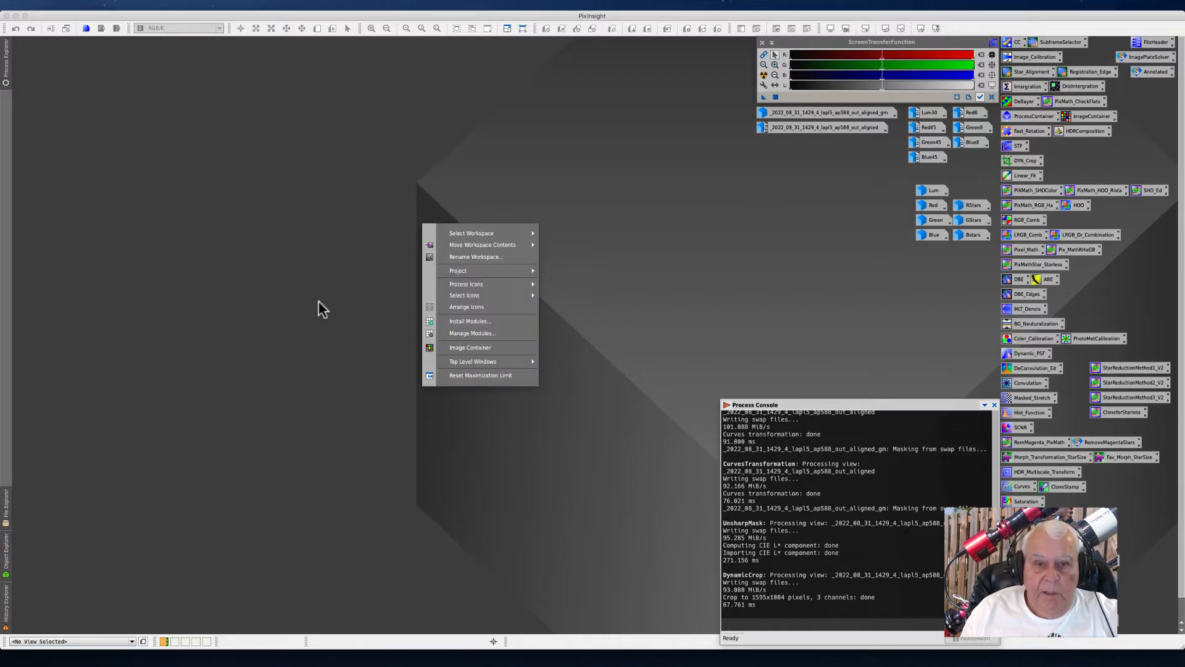
{"action": "left_click", "coordinate": [472, 347]}
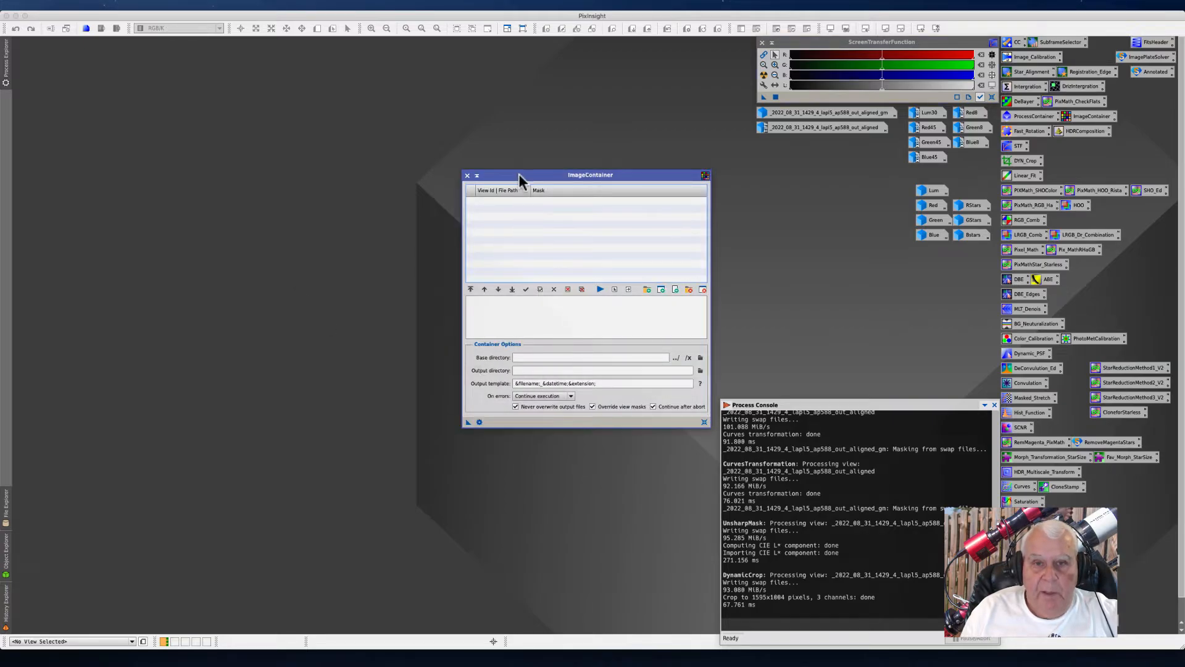
{"action": "left_click_drag", "start_coordinate": [519, 175], "coordinate": [543, 58]}
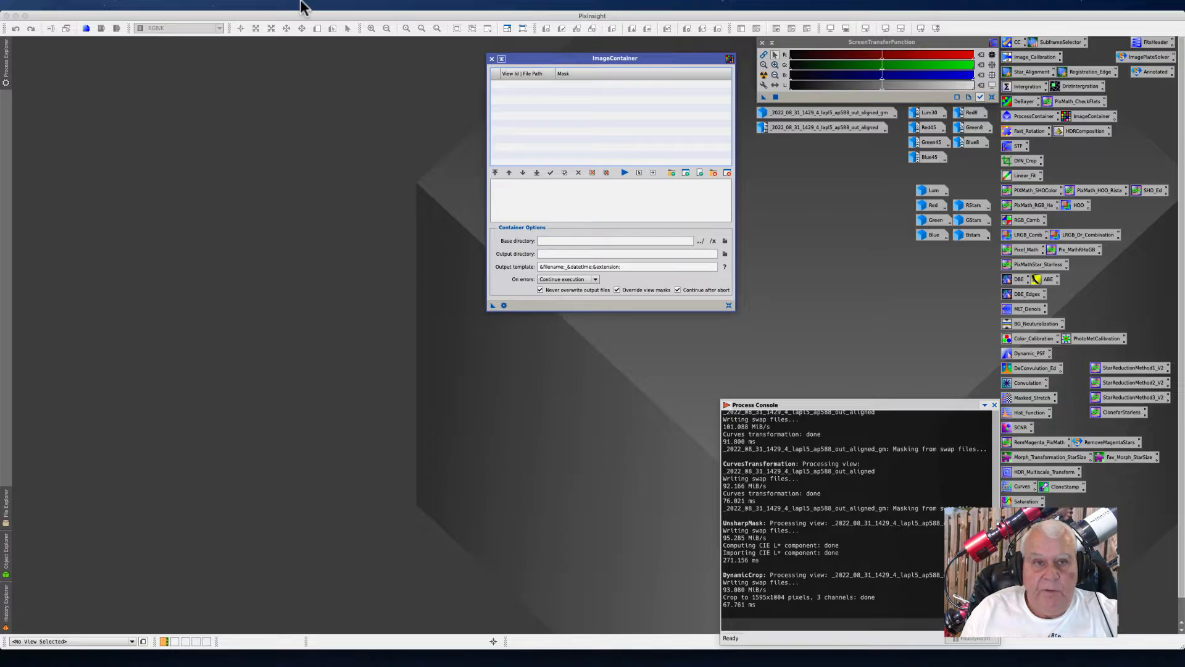
Open an empty ProcessContainer and place it beside the ImageContainer, clear of the History Explorer area
{"action": "left_click", "coordinate": [229, 6]}
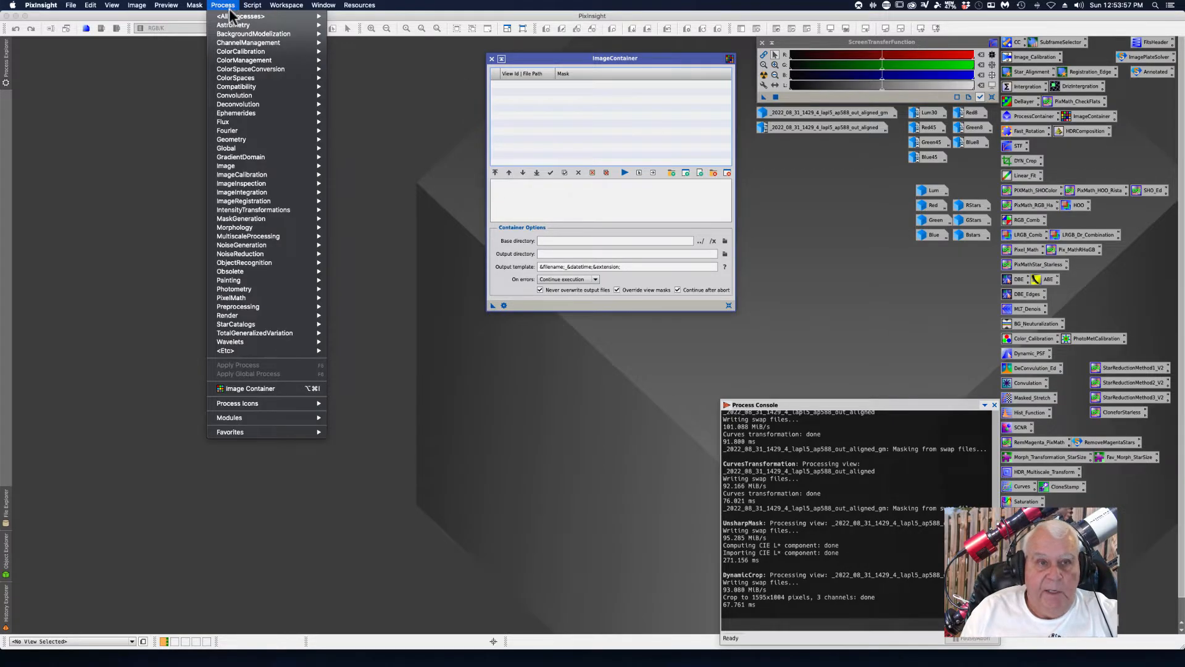
{"action": "mouse_move", "coordinate": [221, 18]}
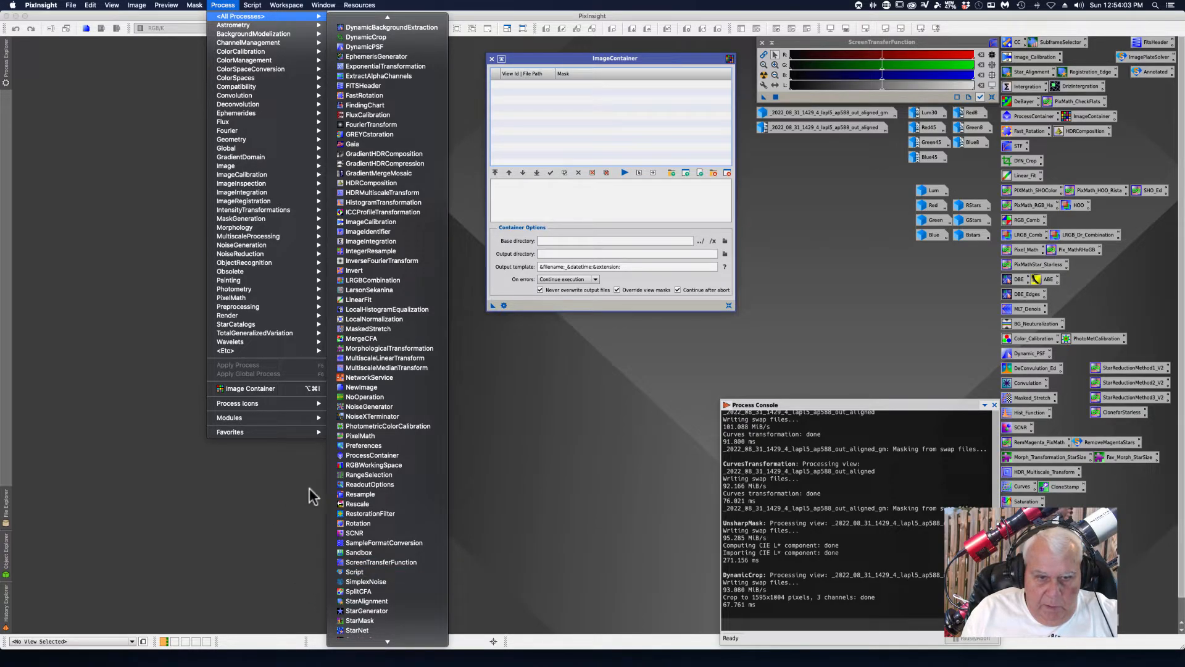
{"action": "left_click", "coordinate": [356, 457]}
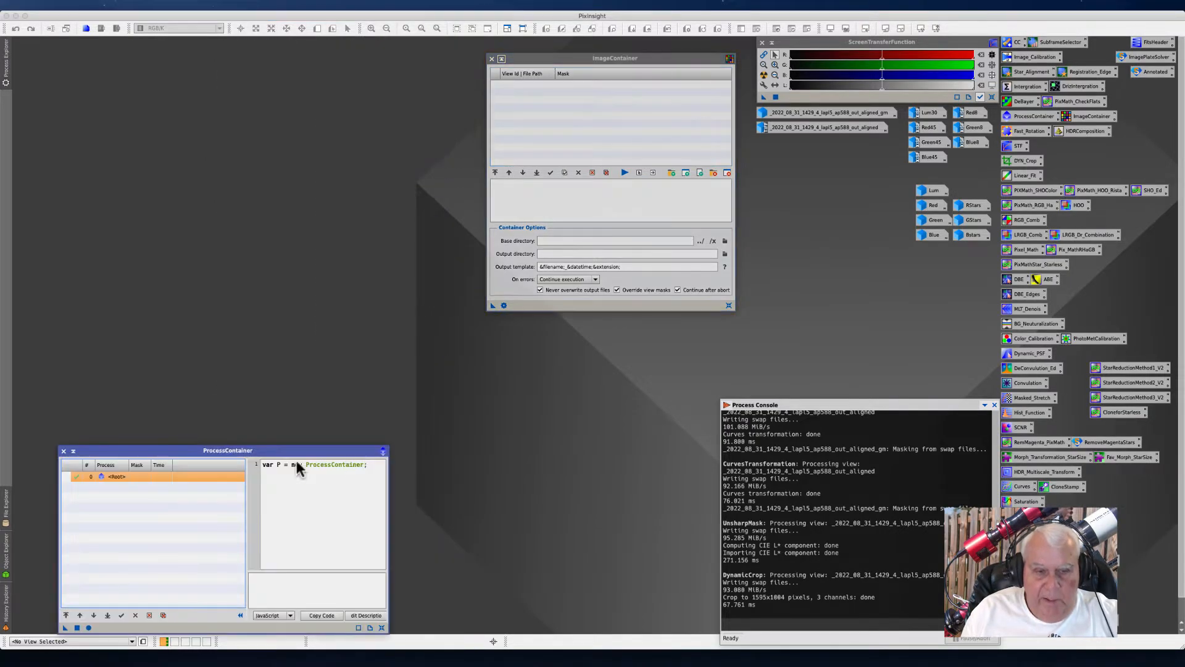
{"action": "left_click_drag", "start_coordinate": [154, 450], "coordinate": [153, 327]}
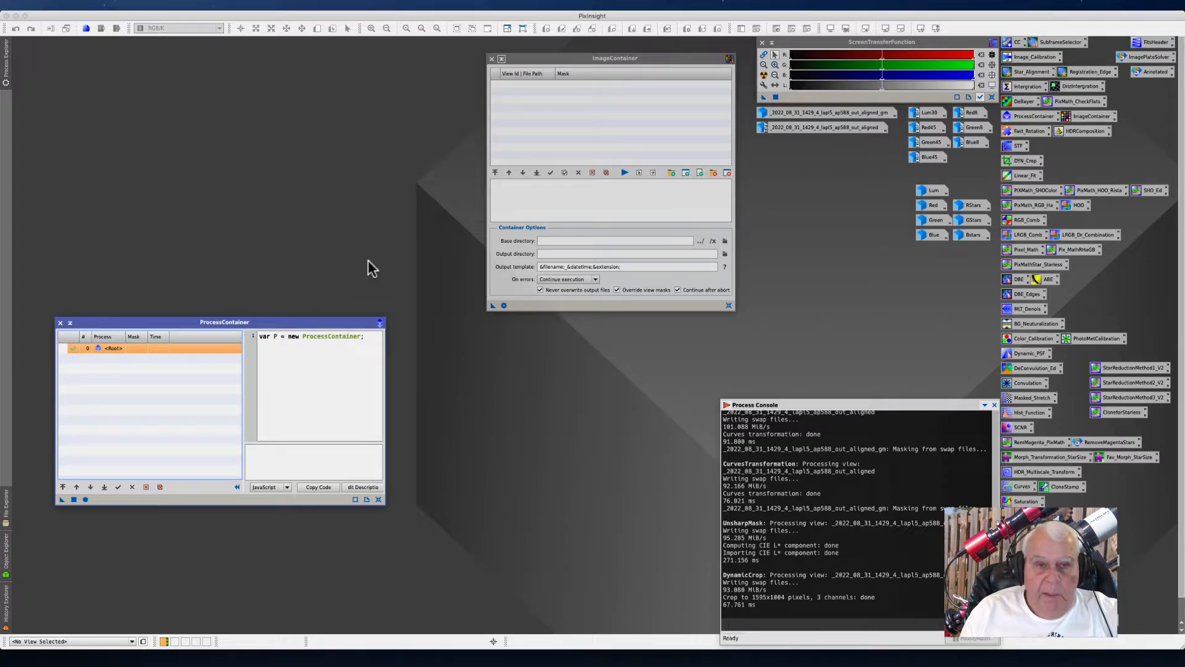
{"action": "mouse_move", "coordinate": [7, 606]}
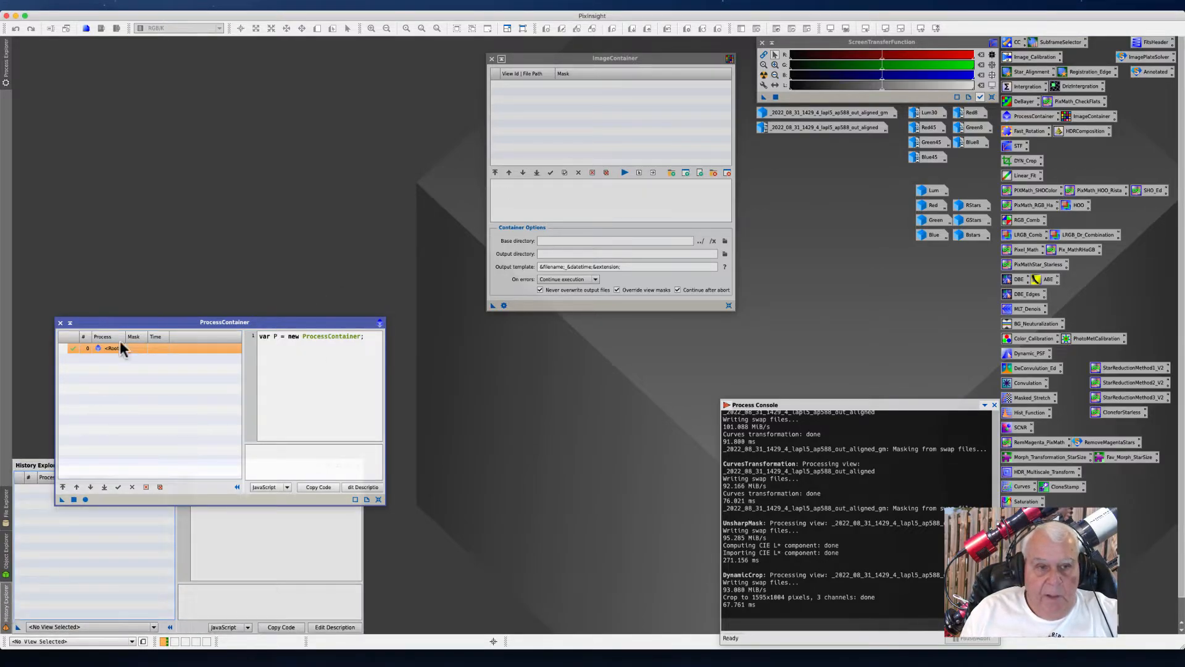
{"action": "left_click", "coordinate": [159, 312]}
{"action": "left_click", "coordinate": [247, 263]}
{"action": "left_click", "coordinate": [205, 303]}
{"action": "left_click_drag", "start_coordinate": [193, 321], "coordinate": [271, 206]}
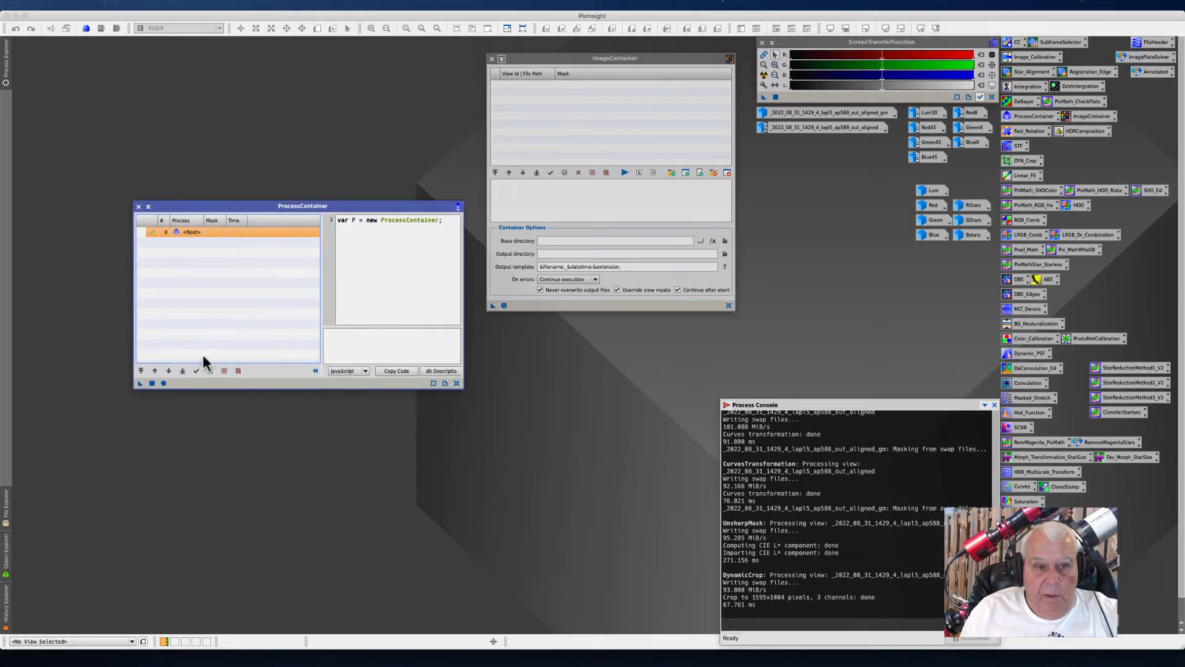
Show the processing history of the aligned solar image, not its gradient mask, in the History Explorer
{"action": "left_click", "coordinate": [5, 607]}
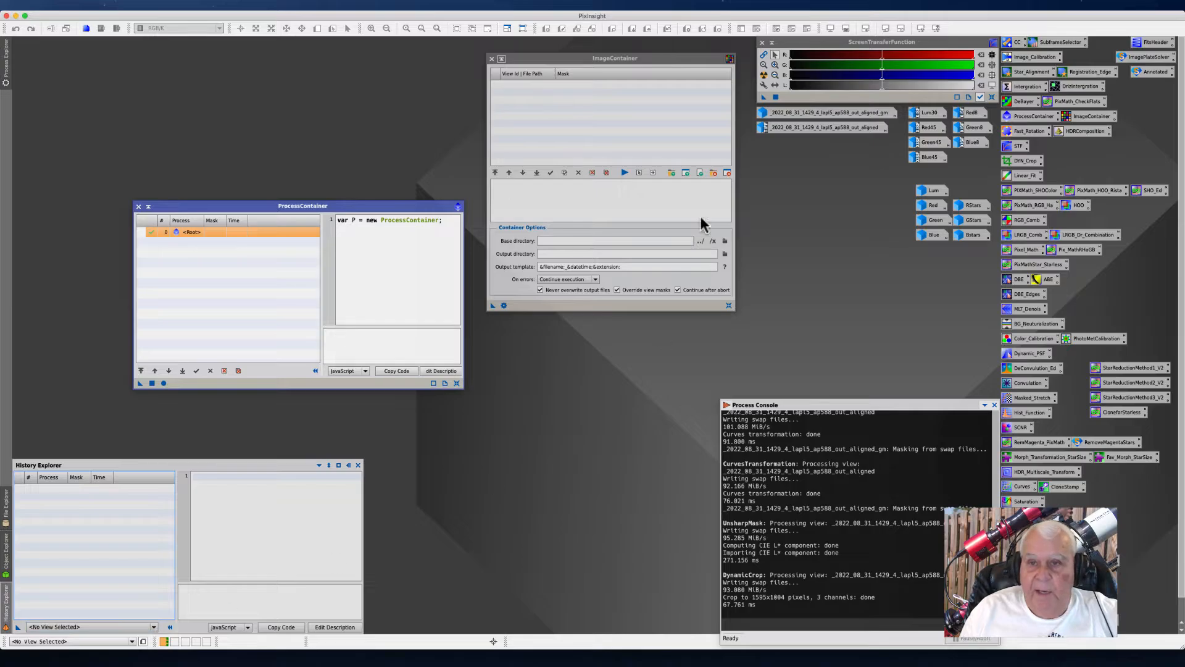
{"action": "left_click", "coordinate": [806, 127]}
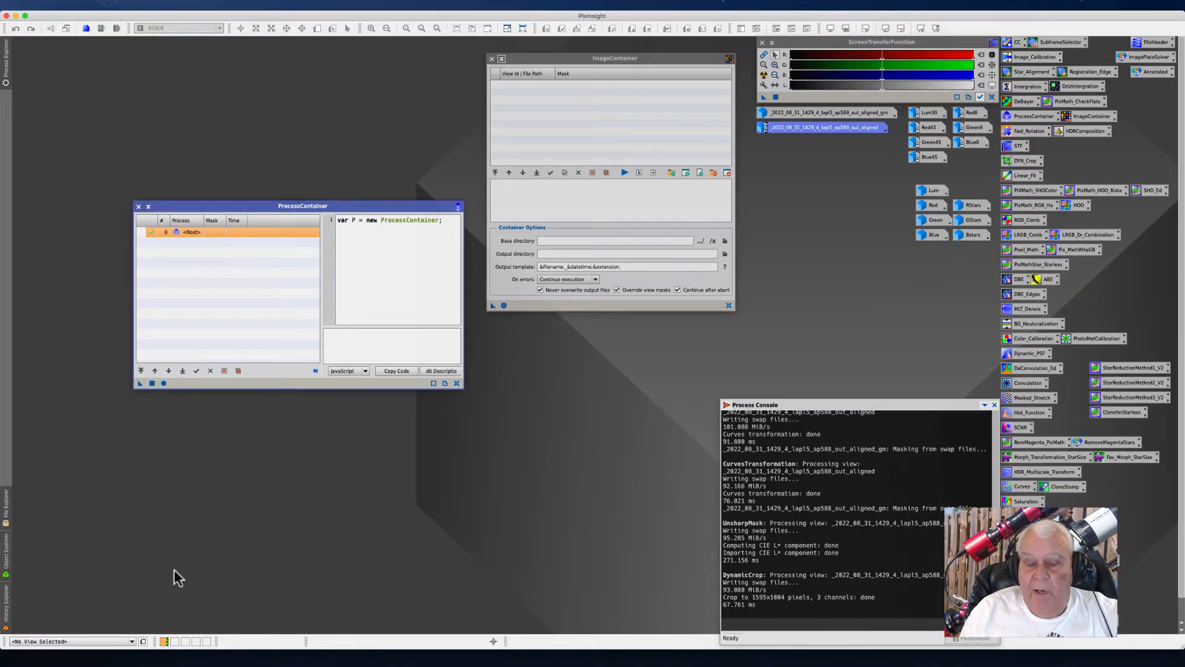
{"action": "mouse_move", "coordinate": [7, 612]}
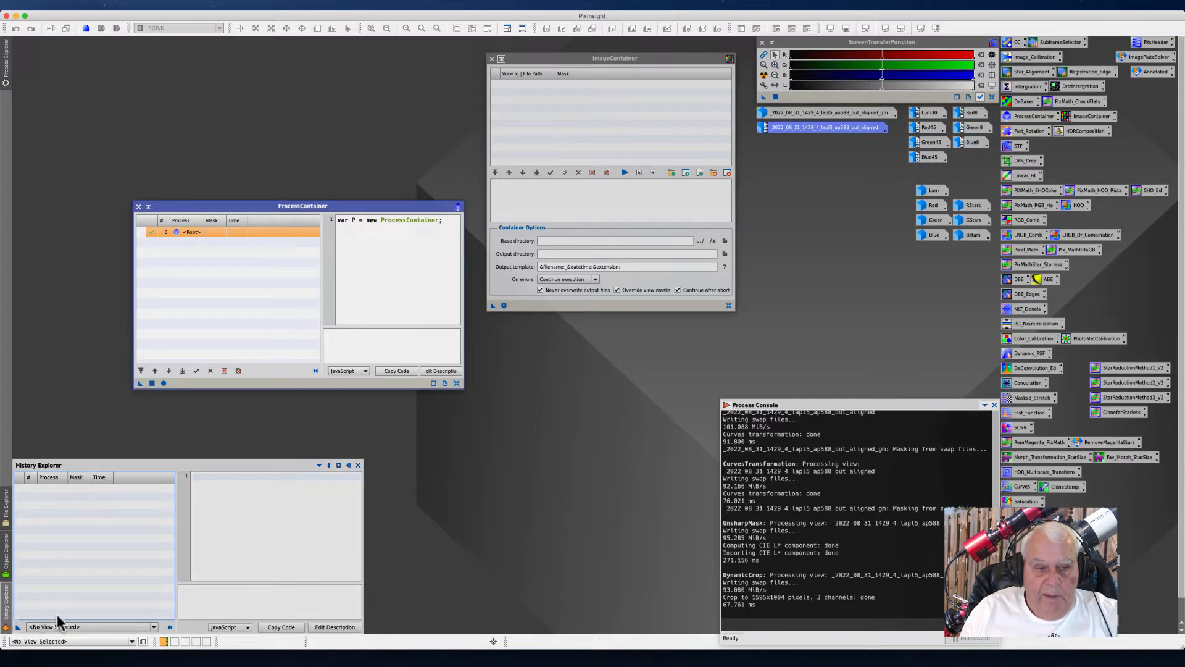
{"action": "left_click", "coordinate": [152, 624]}
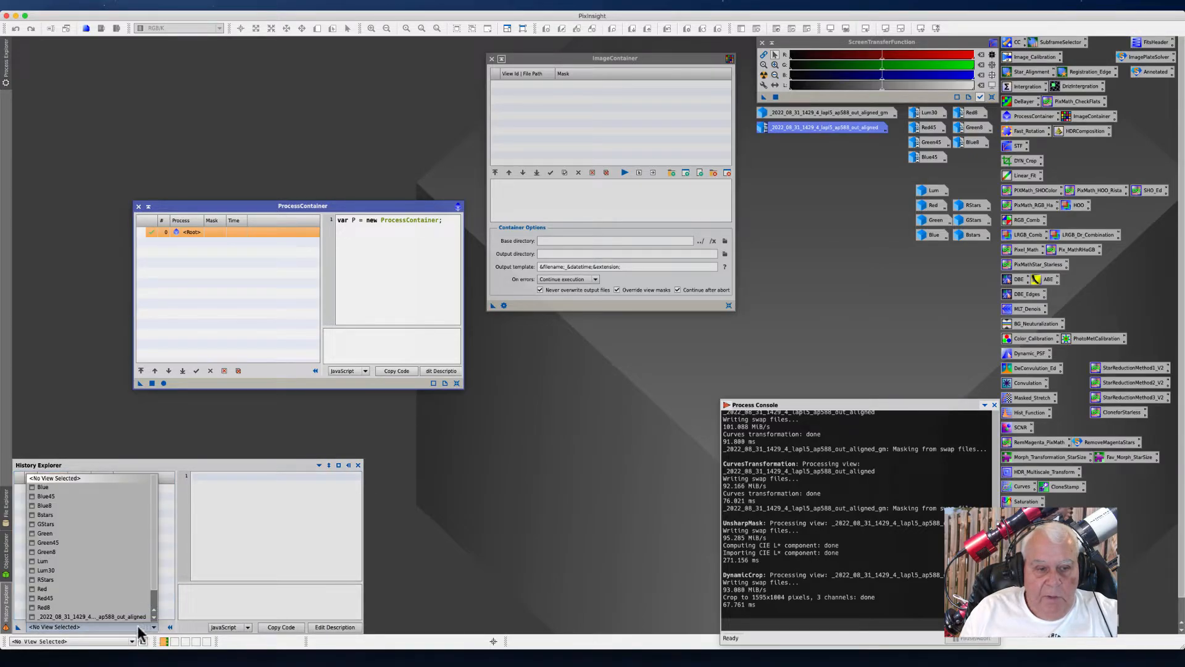
{"action": "scroll", "coordinate": [154, 608], "scroll_direction": "down", "scroll_amount": 2}
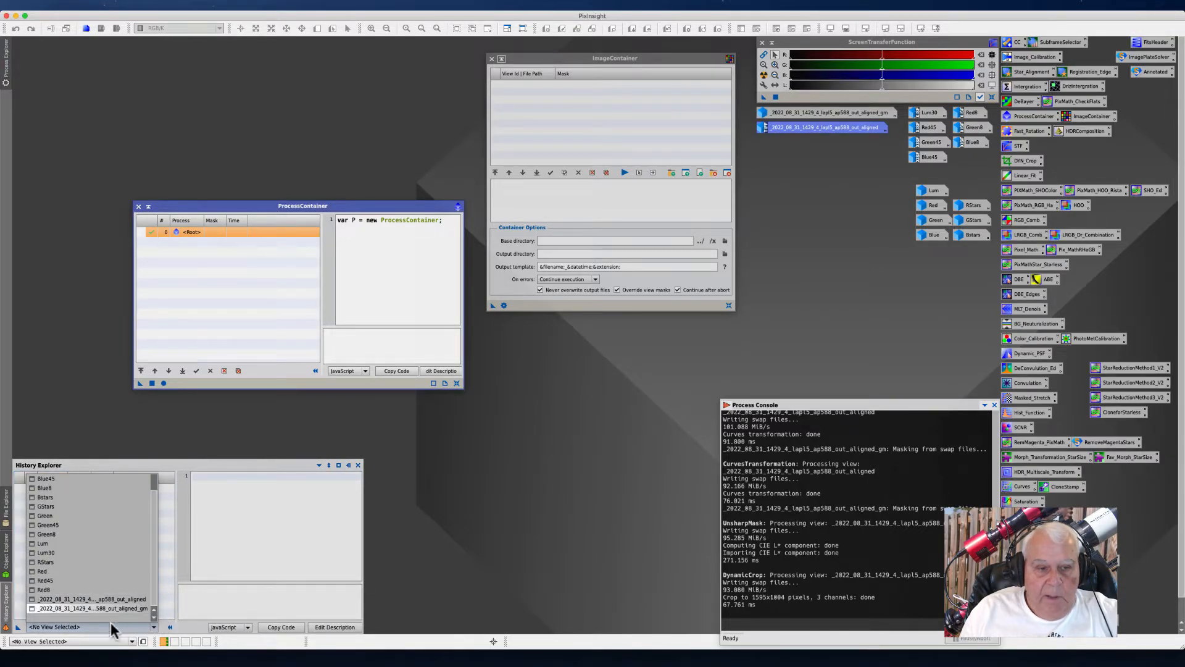
{"action": "left_click", "coordinate": [120, 600]}
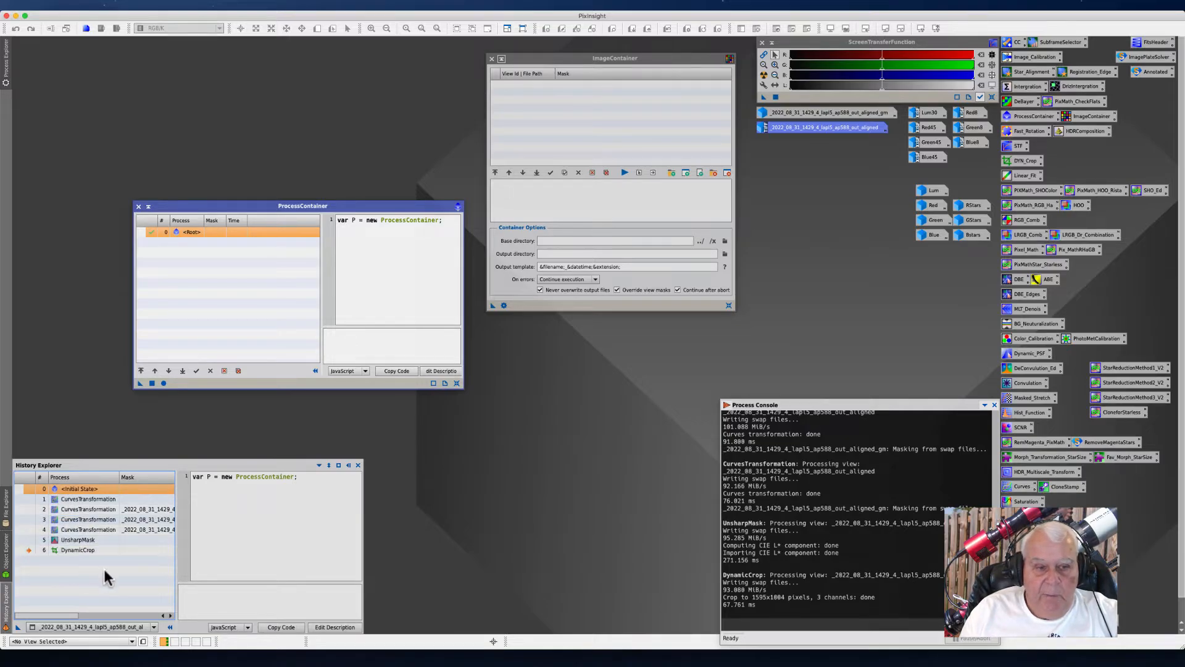
Copy the four CurvesTransformation entries from the solar image's history into the ProcessContainer in their original order
{"action": "left_click", "coordinate": [68, 498]}
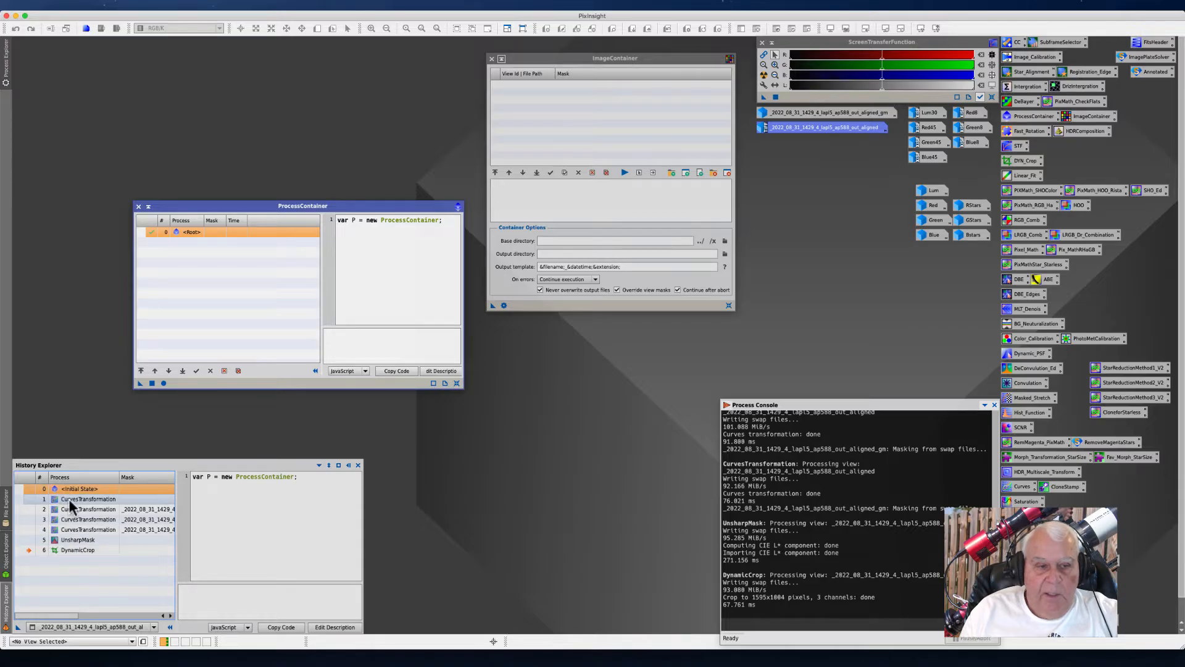
{"action": "left_click_drag", "start_coordinate": [68, 499], "coordinate": [202, 302]}
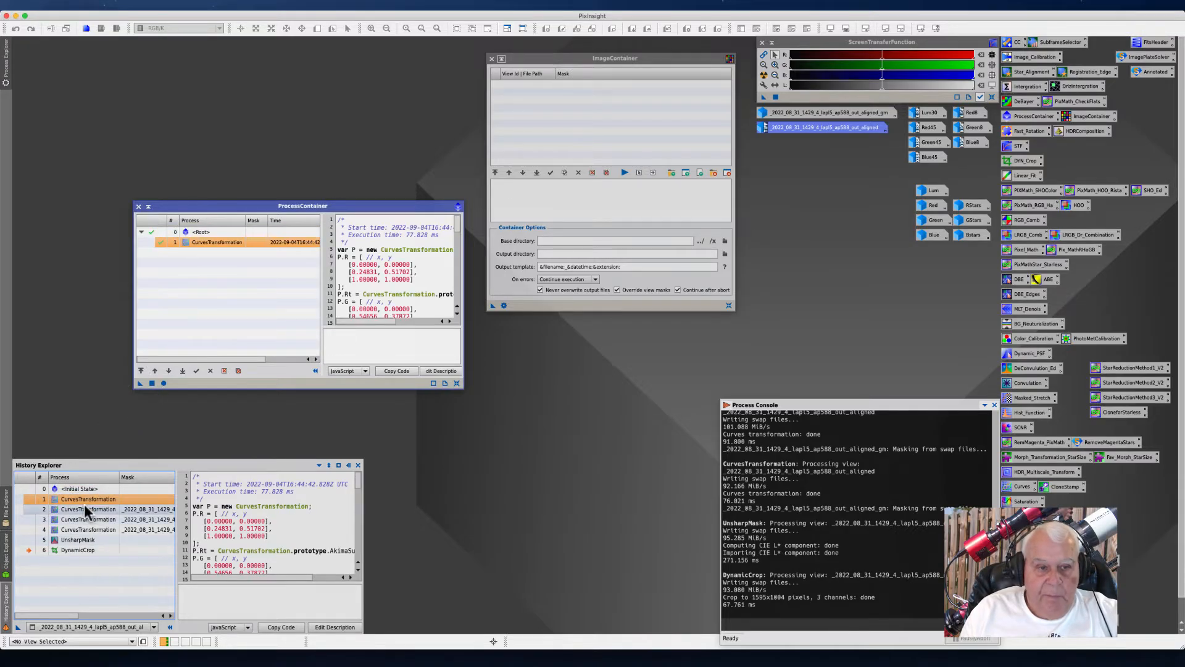
{"action": "left_click", "coordinate": [84, 509]}
{"action": "left_click_drag", "start_coordinate": [84, 509], "coordinate": [190, 303]}
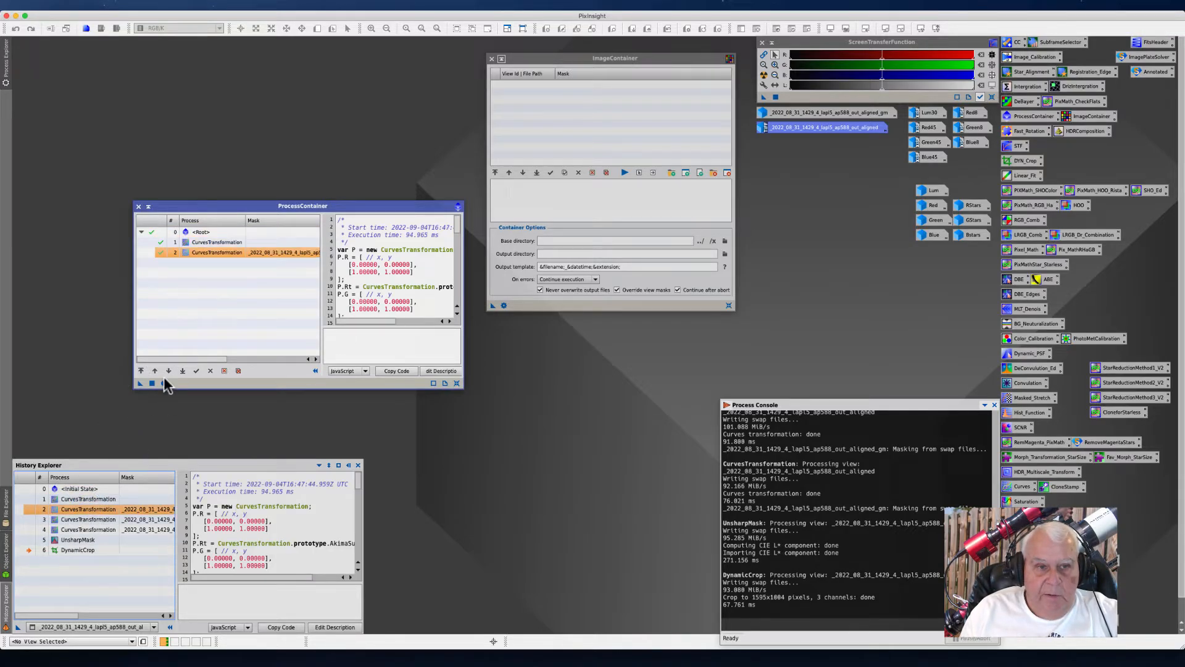
{"action": "left_click", "coordinate": [72, 519]}
{"action": "left_click_drag", "start_coordinate": [72, 520], "coordinate": [185, 300]}
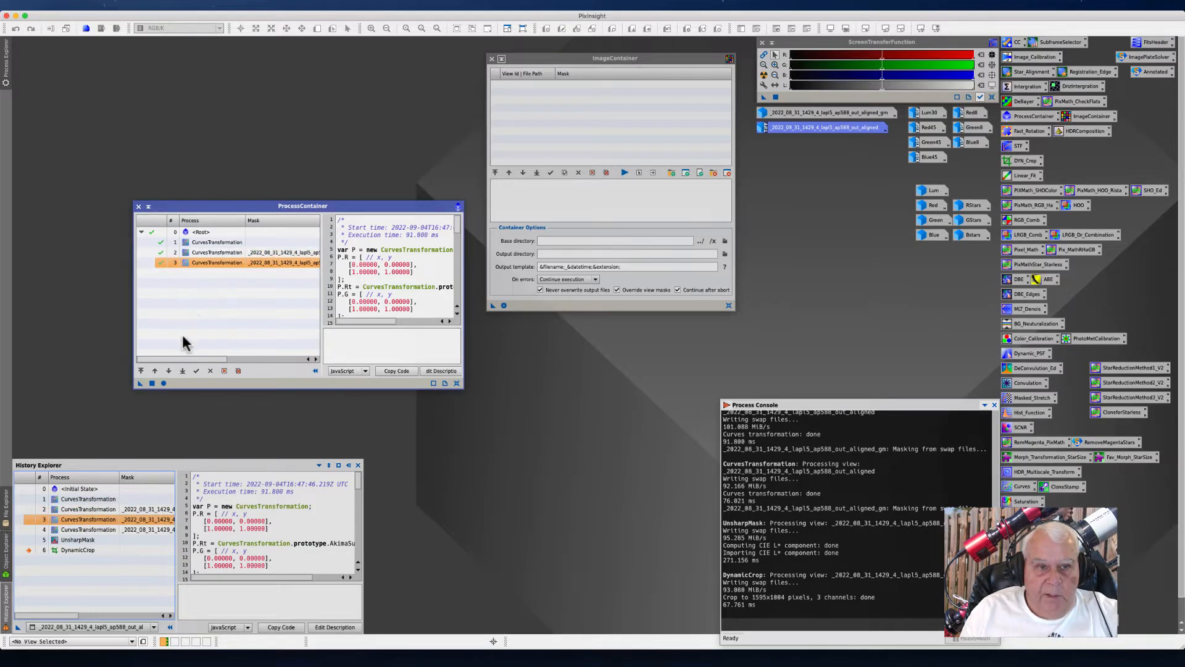
{"action": "left_click", "coordinate": [88, 530]}
{"action": "left_click_drag", "start_coordinate": [87, 532], "coordinate": [190, 309]}
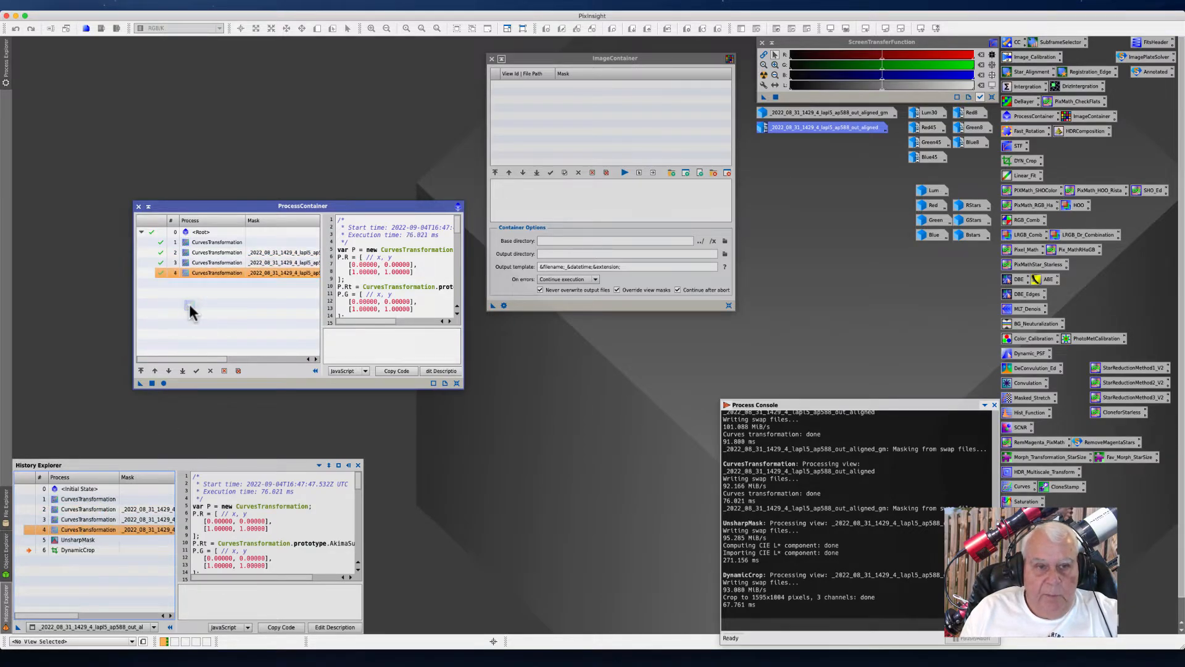
Add the UnsharpMask and DynamicCrop entries from the history to the end of the ProcessContainer
{"action": "left_click", "coordinate": [77, 541]}
{"action": "left_click_drag", "start_coordinate": [77, 541], "coordinate": [194, 301]}
{"action": "left_click_drag", "start_coordinate": [73, 549], "coordinate": [193, 332]}
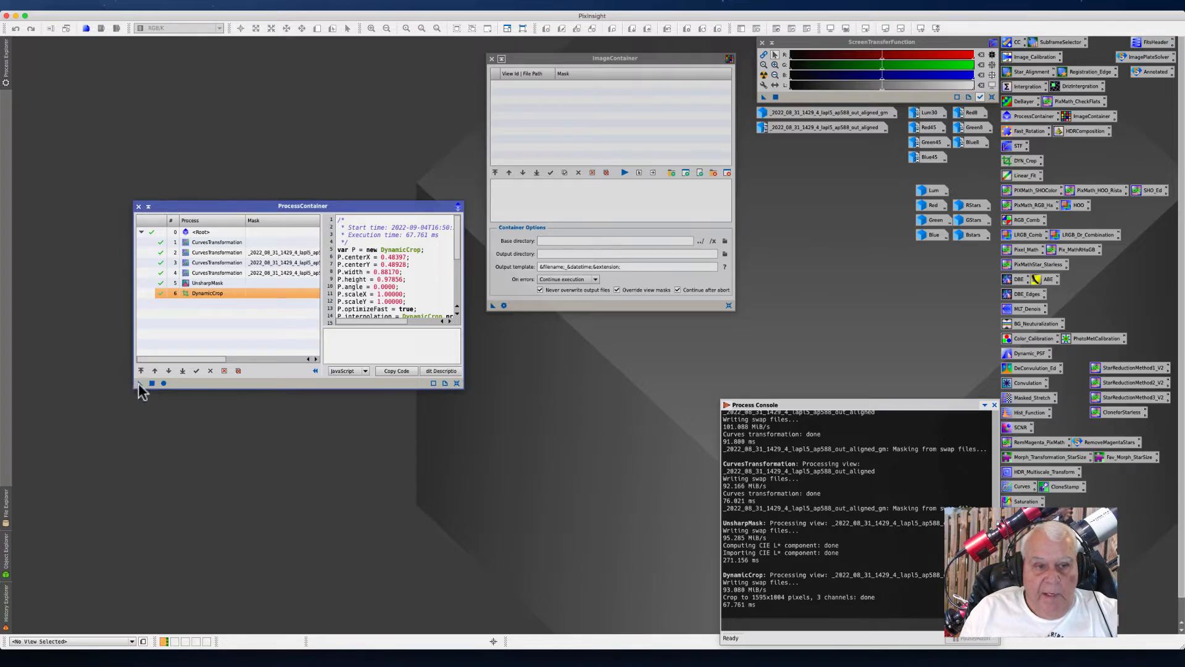
Save the filled ProcessContainer as a process icon below the ImageContainer and move its window away from the workspace centre
{"action": "left_click_drag", "start_coordinate": [140, 383], "coordinate": [501, 370]}
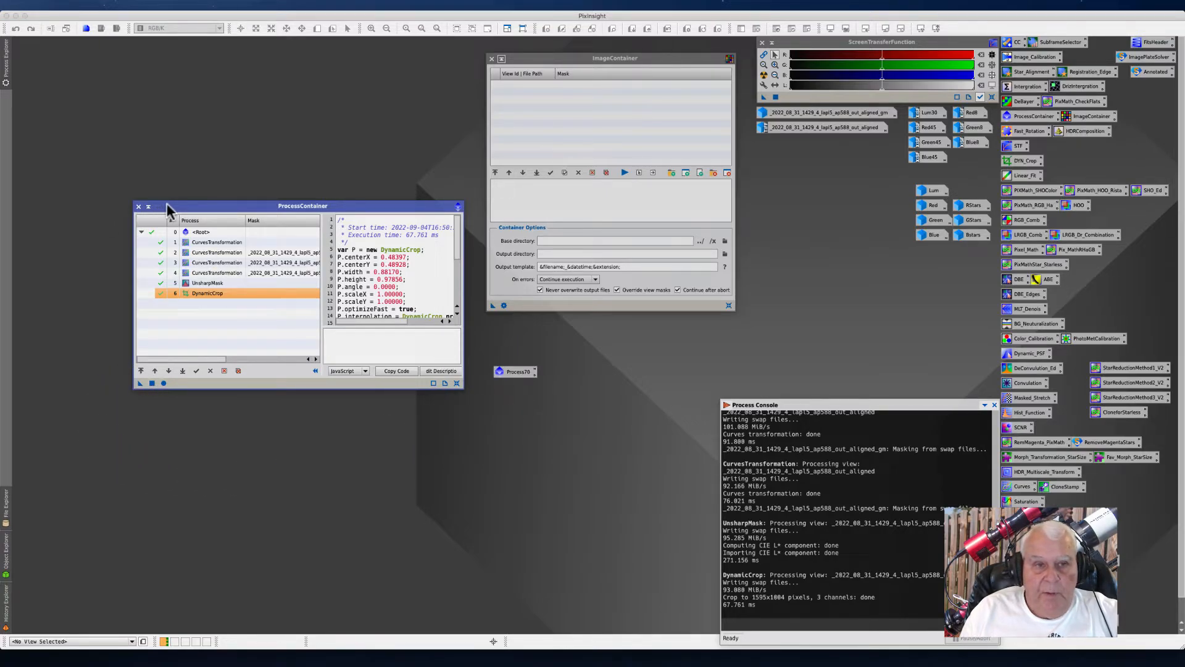
{"action": "left_click_drag", "start_coordinate": [167, 202], "coordinate": [72, 61]}
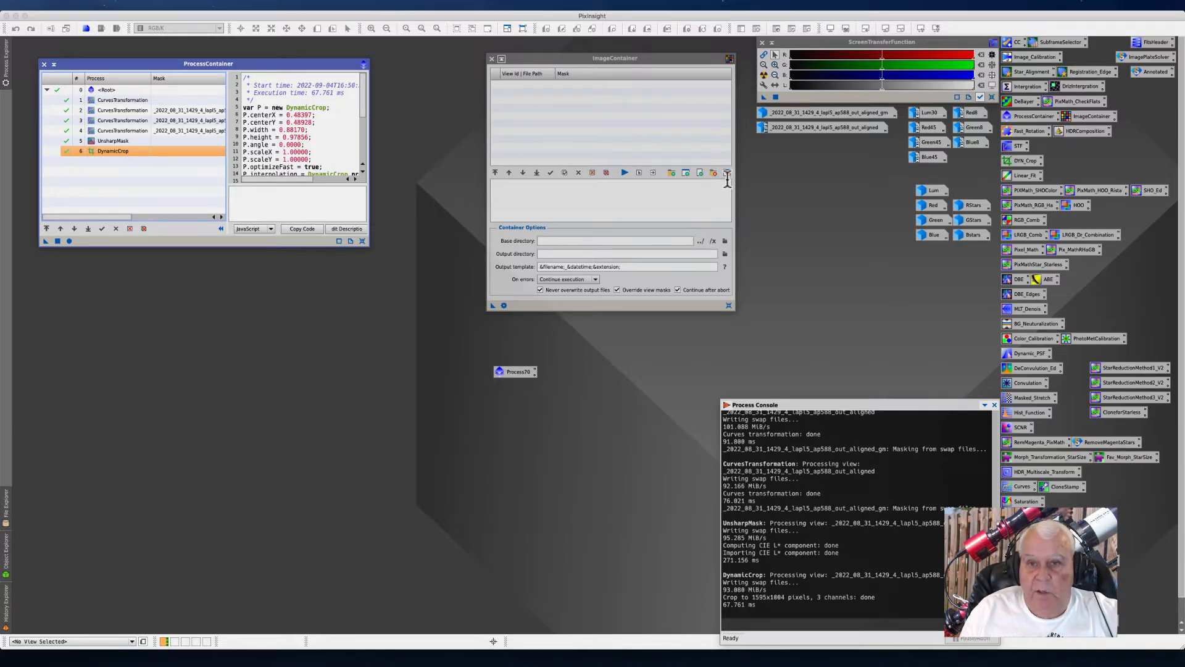
Add all aligned TIFF frames from Planetary's 8-30-22_Solar/2-Imppg_Align folder to the ImageContainer
{"action": "left_click", "coordinate": [670, 173]}
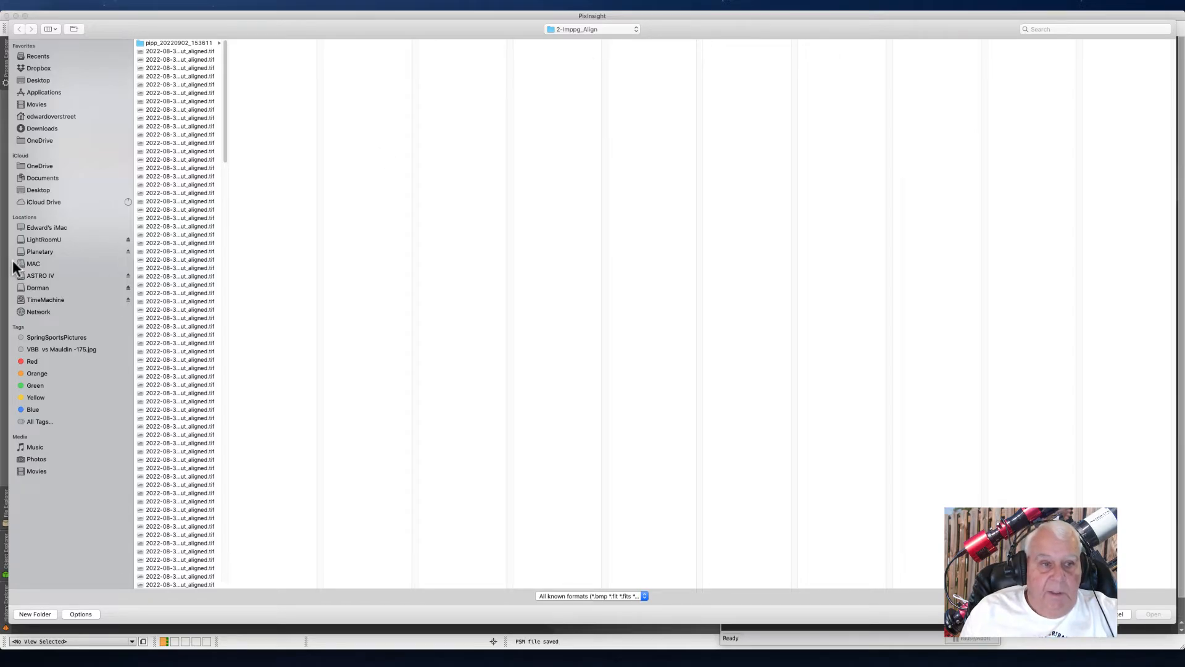
{"action": "left_click", "coordinate": [28, 250]}
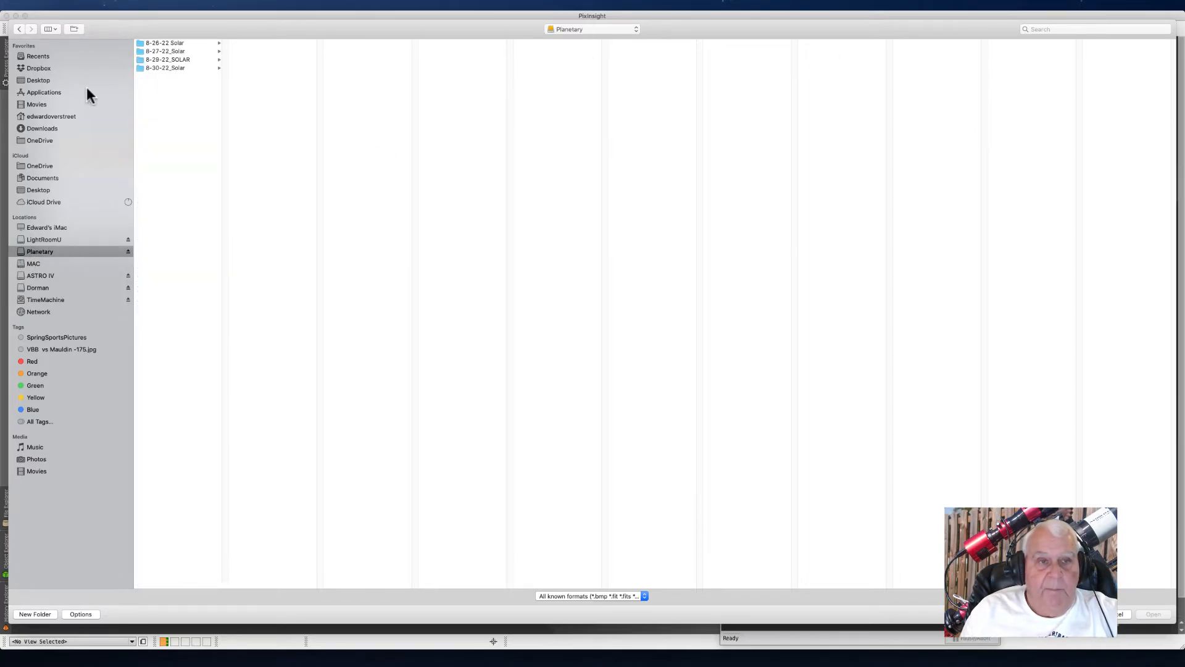
{"action": "left_click", "coordinate": [170, 67]}
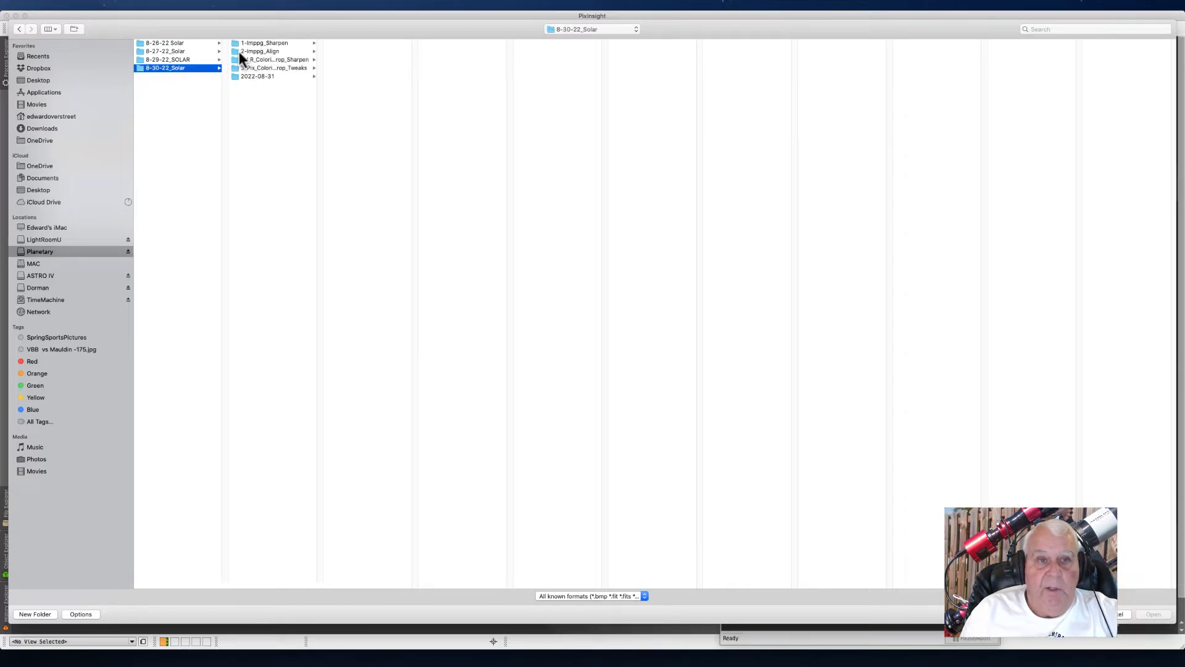
{"action": "left_click", "coordinate": [257, 52]}
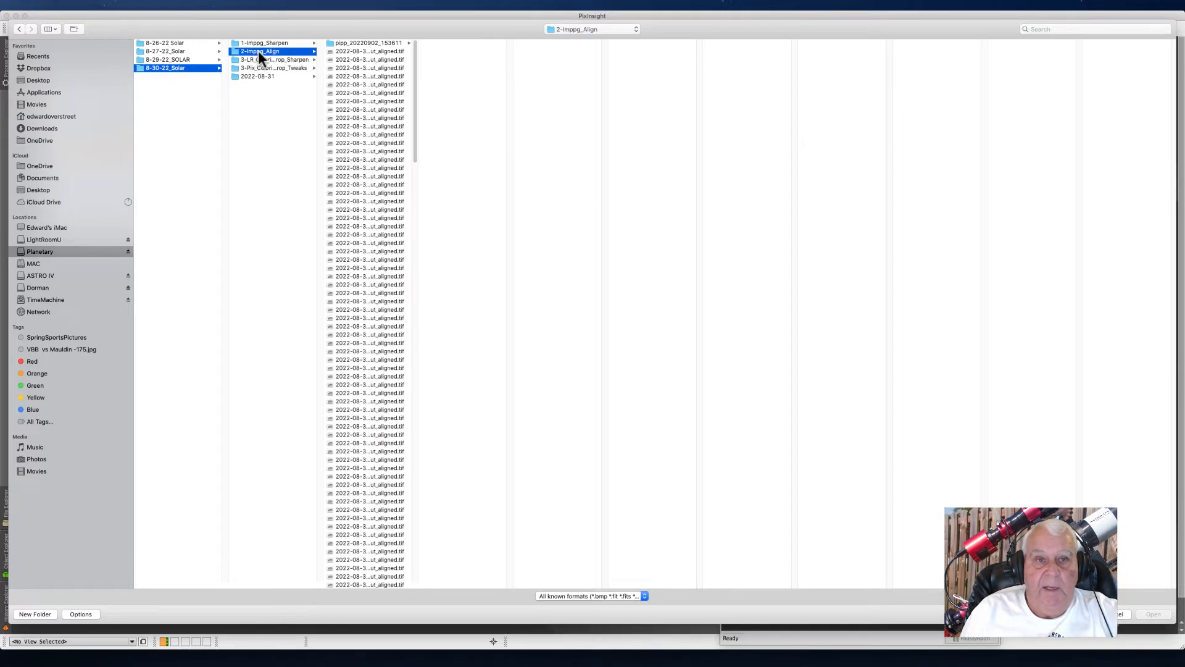
{"action": "left_click", "coordinate": [360, 51]}
{"action": "left_click_drag", "start_coordinate": [414, 59], "coordinate": [429, 550]}
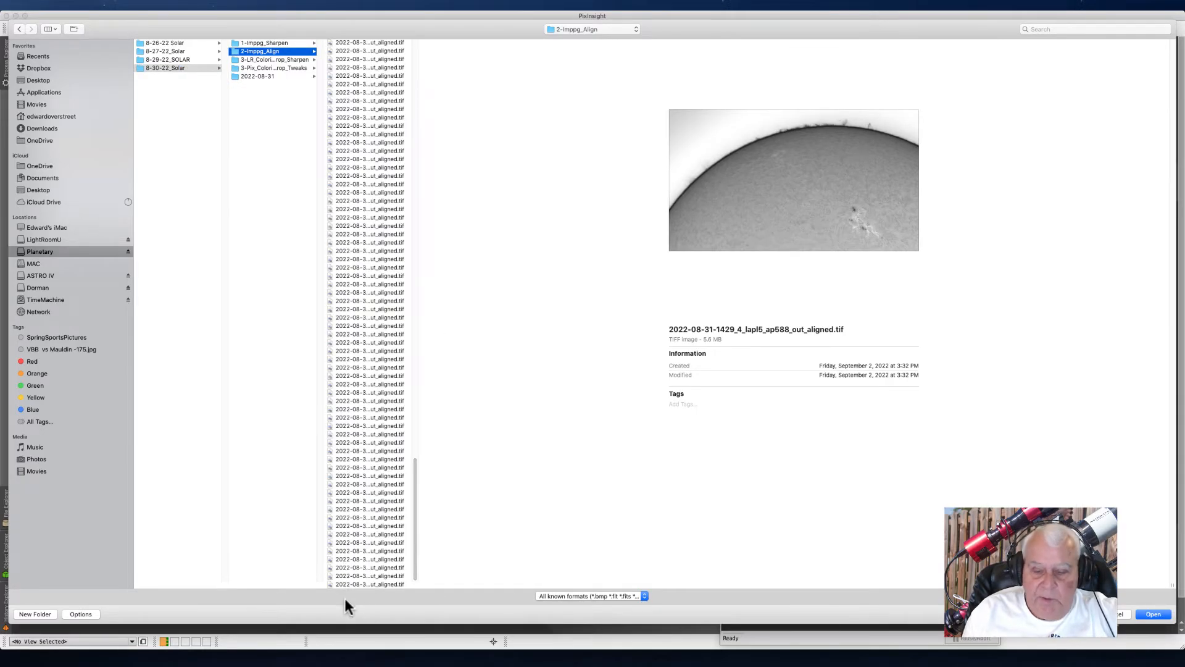
{"action": "left_click", "coordinate": [372, 583], "text": "shift"}
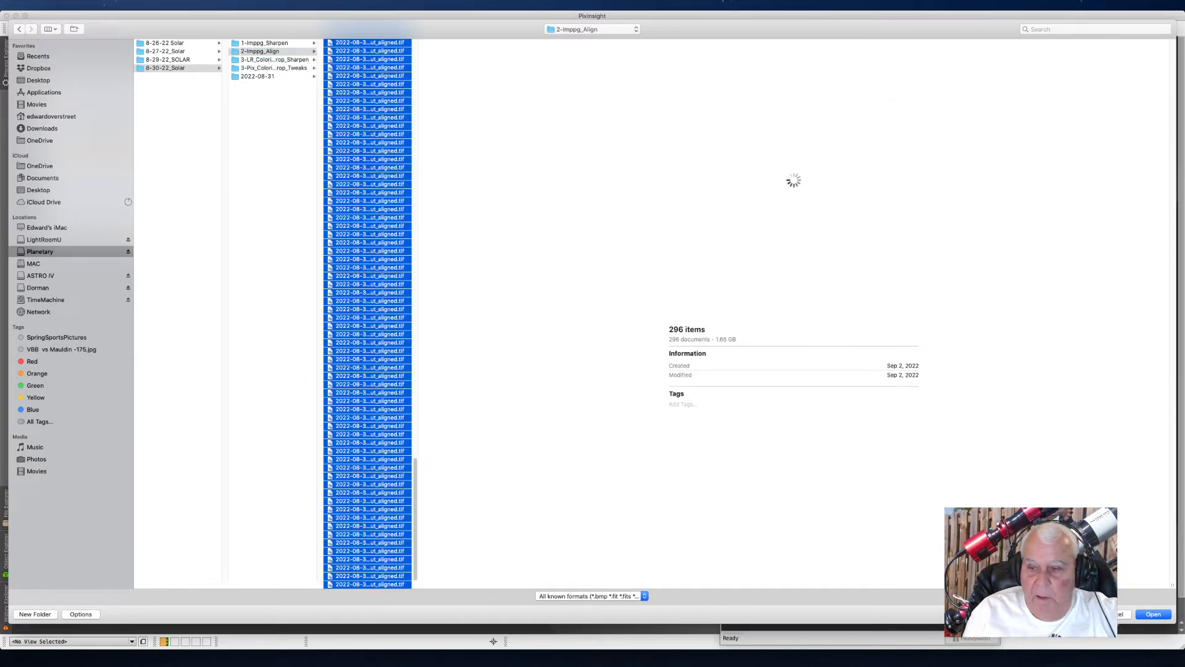
{"action": "left_click", "coordinate": [1150, 615]}
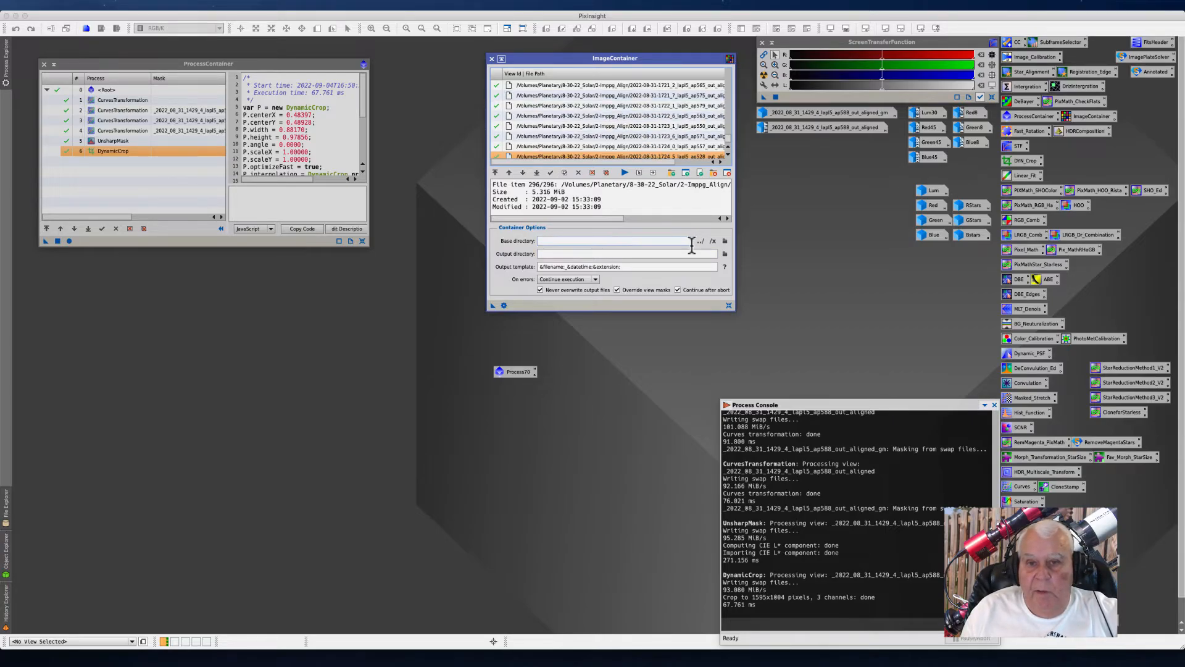
Set the ImageContainer's output directory to the 3-Pix_Colorize_Crop_Tweaks folder inside 8-30-22_Solar
{"action": "left_click", "coordinate": [725, 254]}
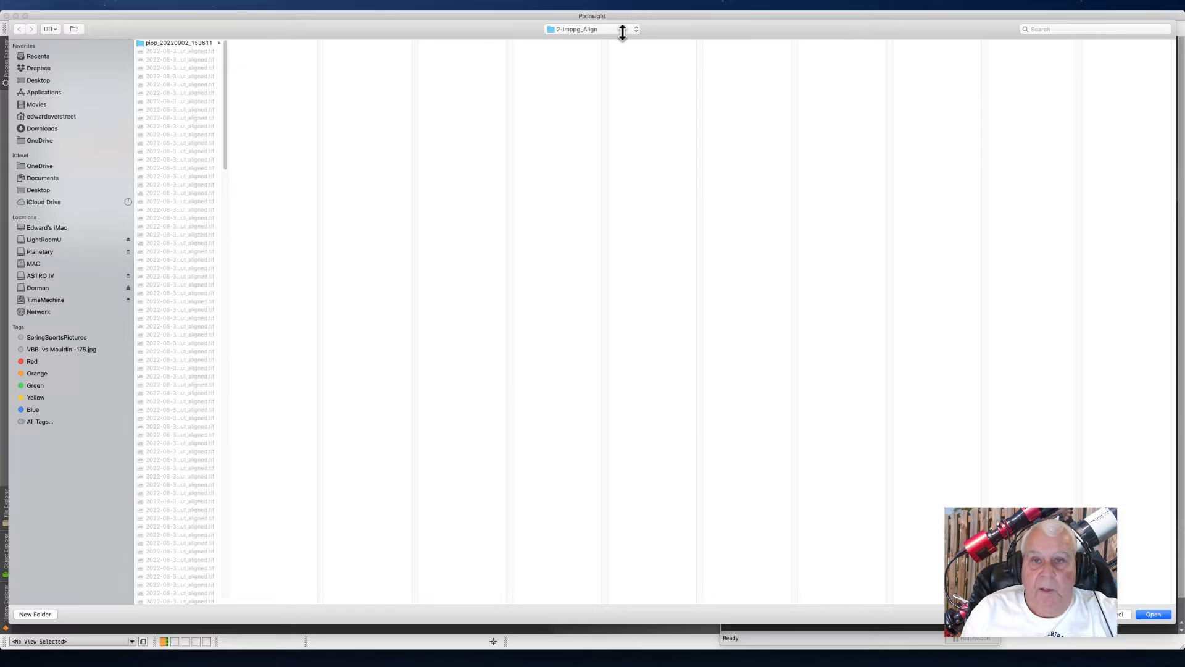
{"action": "left_click", "coordinate": [585, 50]}
{"action": "left_click", "coordinate": [180, 69]}
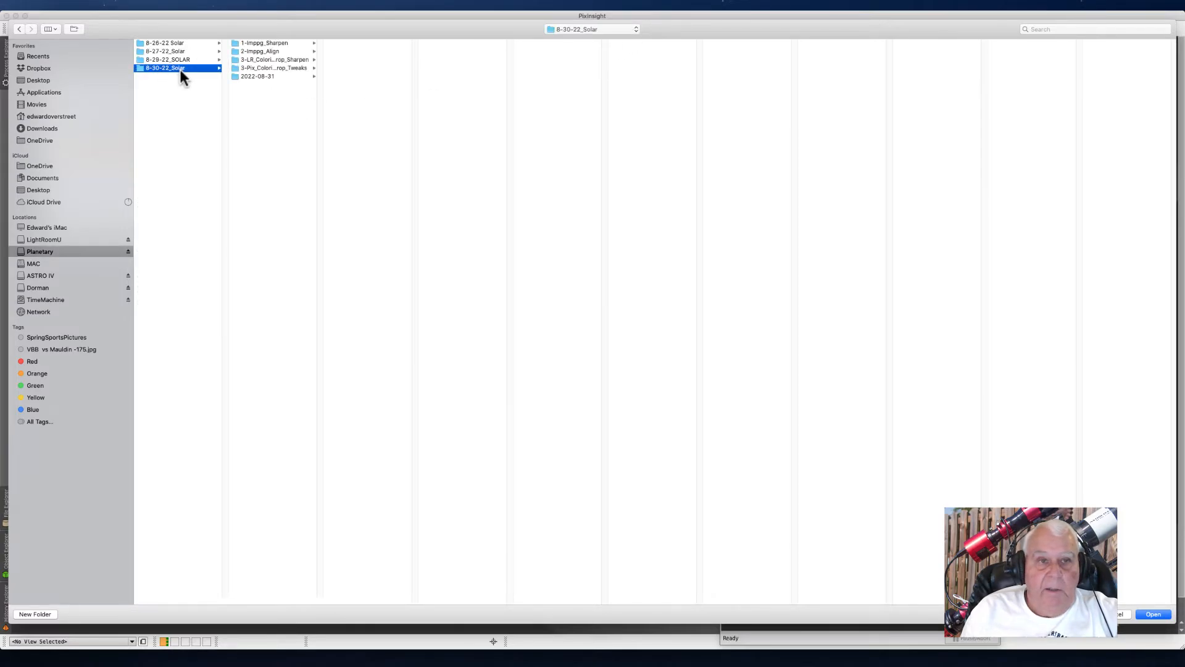
{"action": "left_click", "coordinate": [251, 68]}
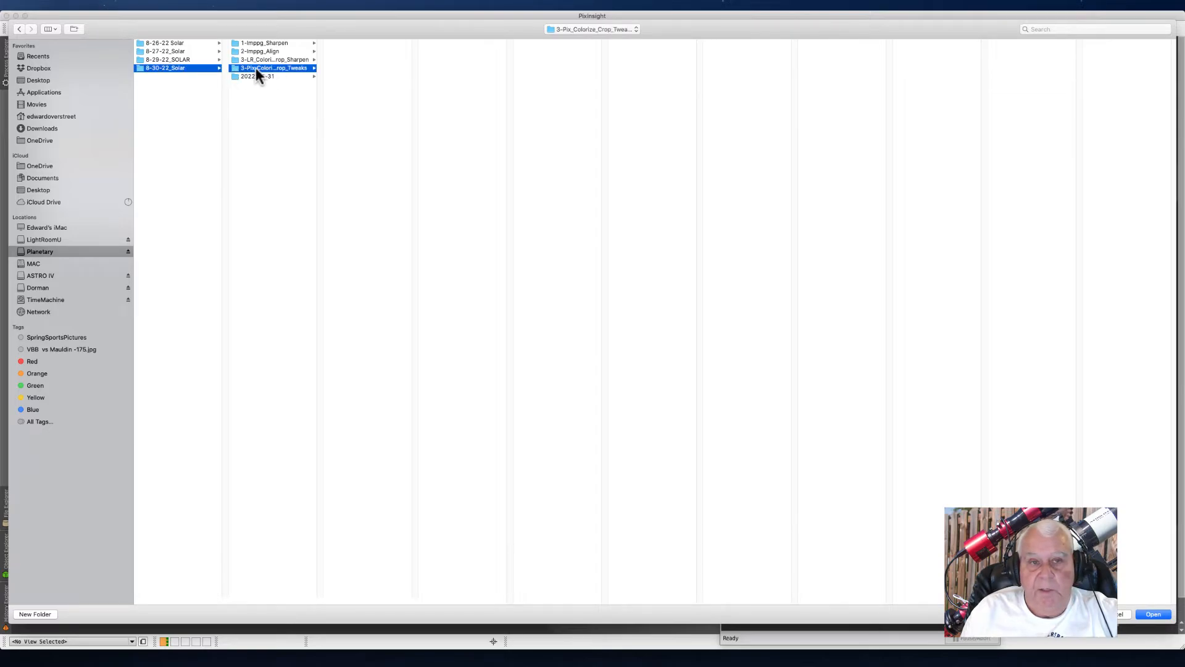
{"action": "left_click", "coordinate": [1153, 614]}
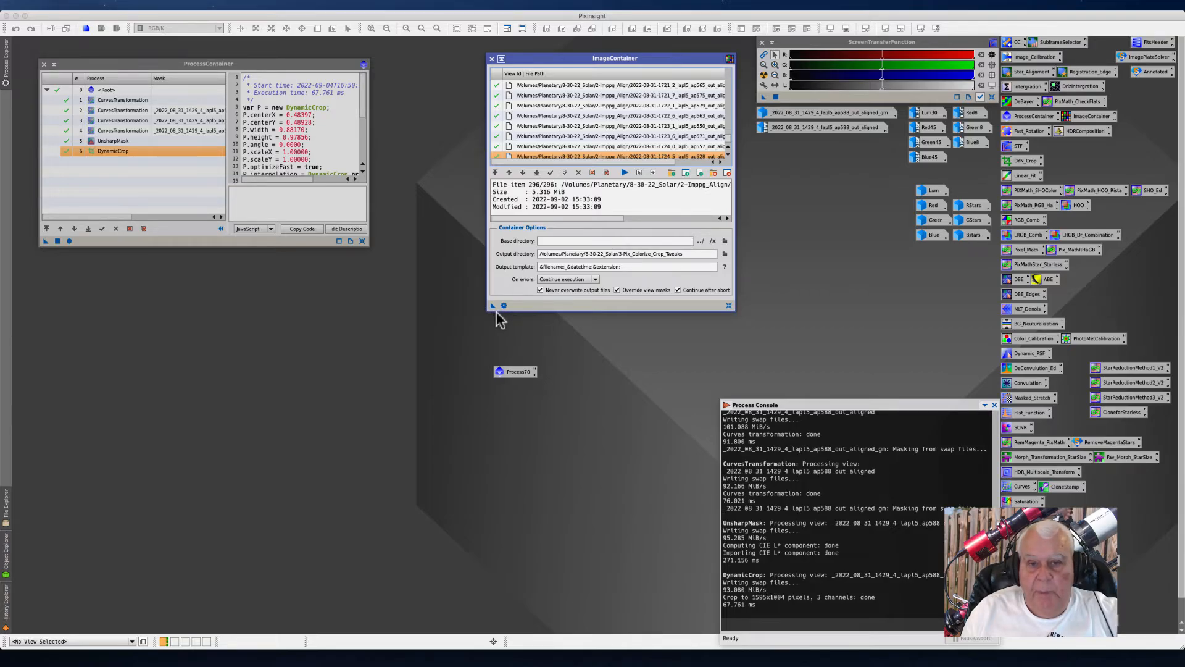
Remove the date-time part from the output template, leaving &filename;&extension;
{"action": "left_click", "coordinate": [592, 267]}
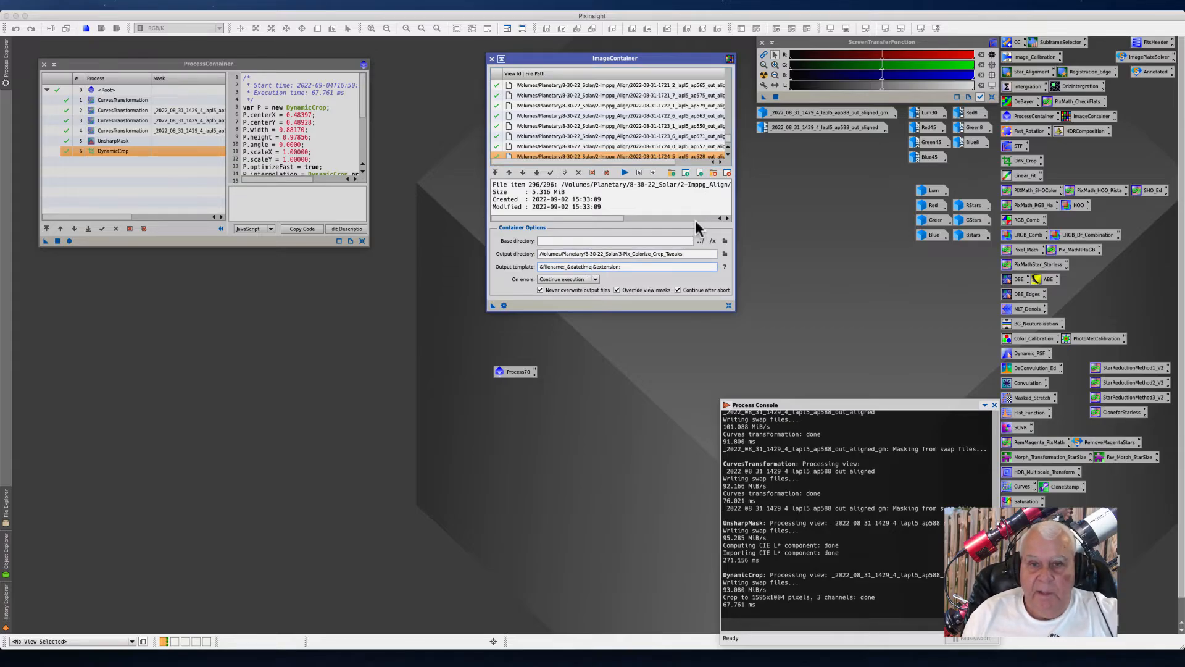
{"action": "key", "text": "BackSpace"}
{"action": "key", "text": "BackSpace"}
{"action": "key", "text": "BackSpace"}
{"action": "key", "text": "BackSpace"}
{"action": "key", "text": "BackSpace"}
{"action": "key", "text": "BackSpace"}
{"action": "key", "text": "BackSpace"}
{"action": "key", "text": "BackSpace"}
{"action": "key", "text": "BackSpace"}
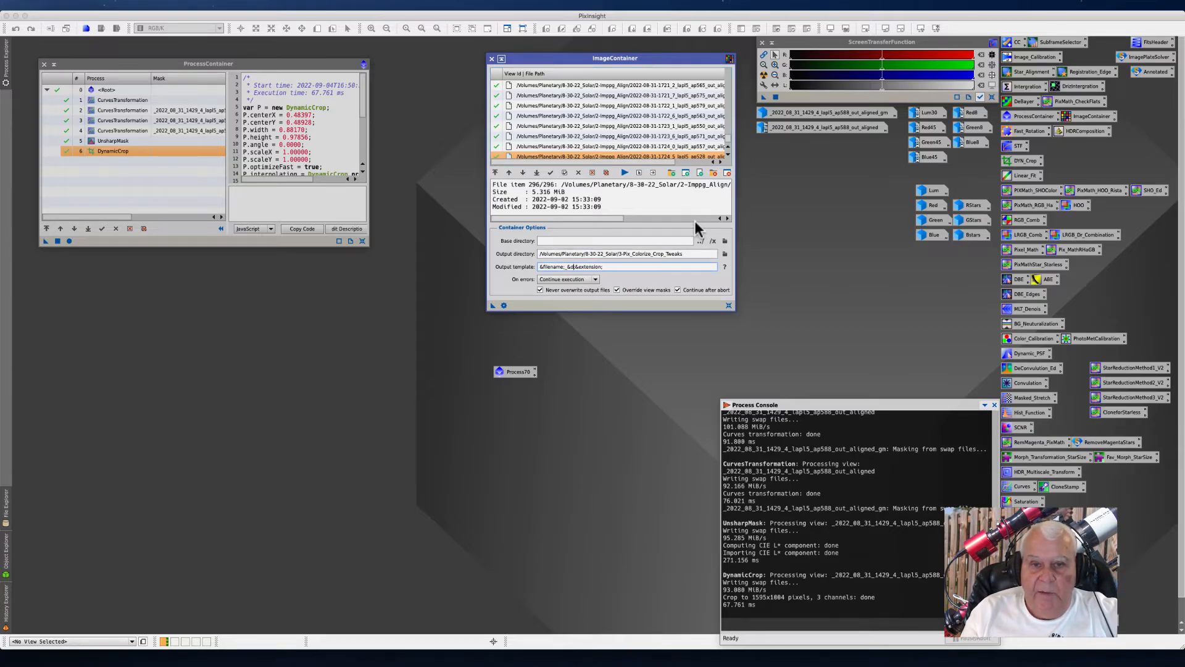
{"action": "key", "text": "BackSpace"}
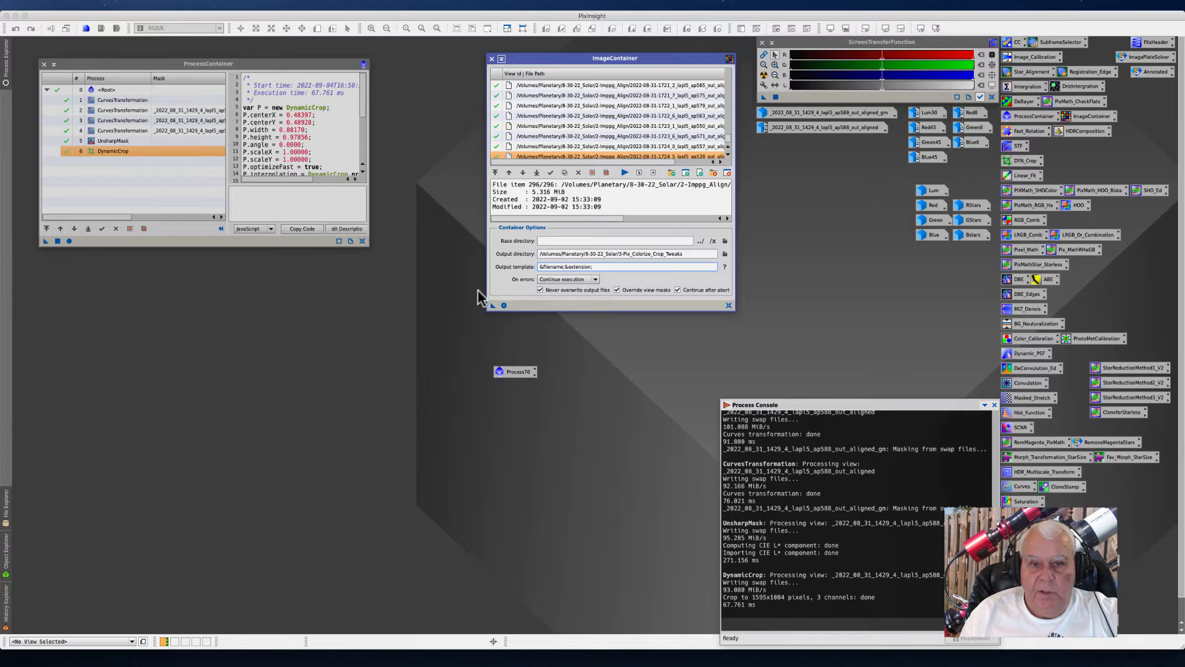
Run the batch by applying the ImageContainer instance to the saved ProcessContainer icon
{"action": "left_click", "coordinate": [509, 376]}
{"action": "left_click_drag", "start_coordinate": [509, 375], "coordinate": [510, 374]}
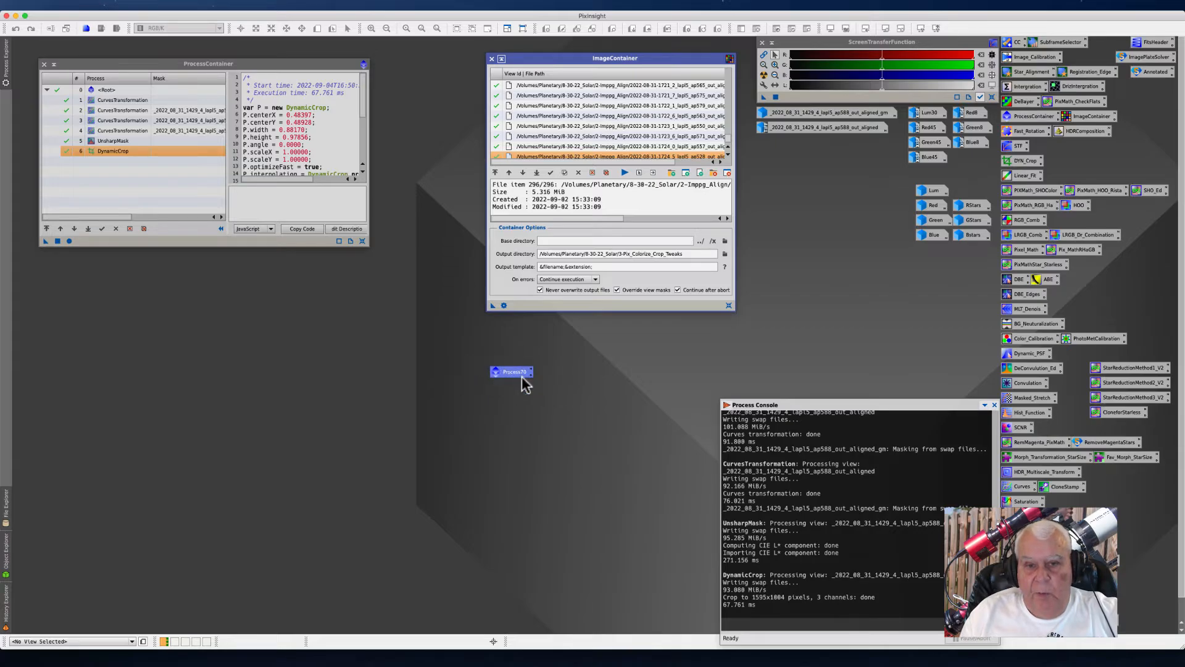
{"action": "left_click", "coordinate": [492, 305]}
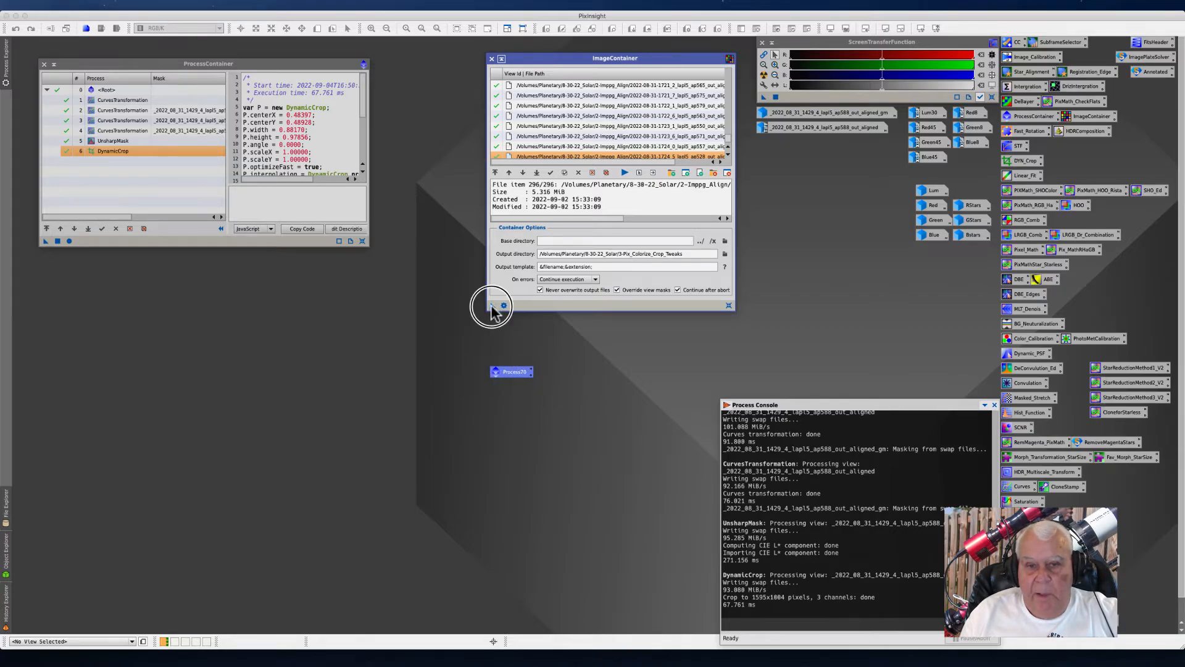
{"action": "left_click_drag", "start_coordinate": [491, 306], "coordinate": [510, 373]}
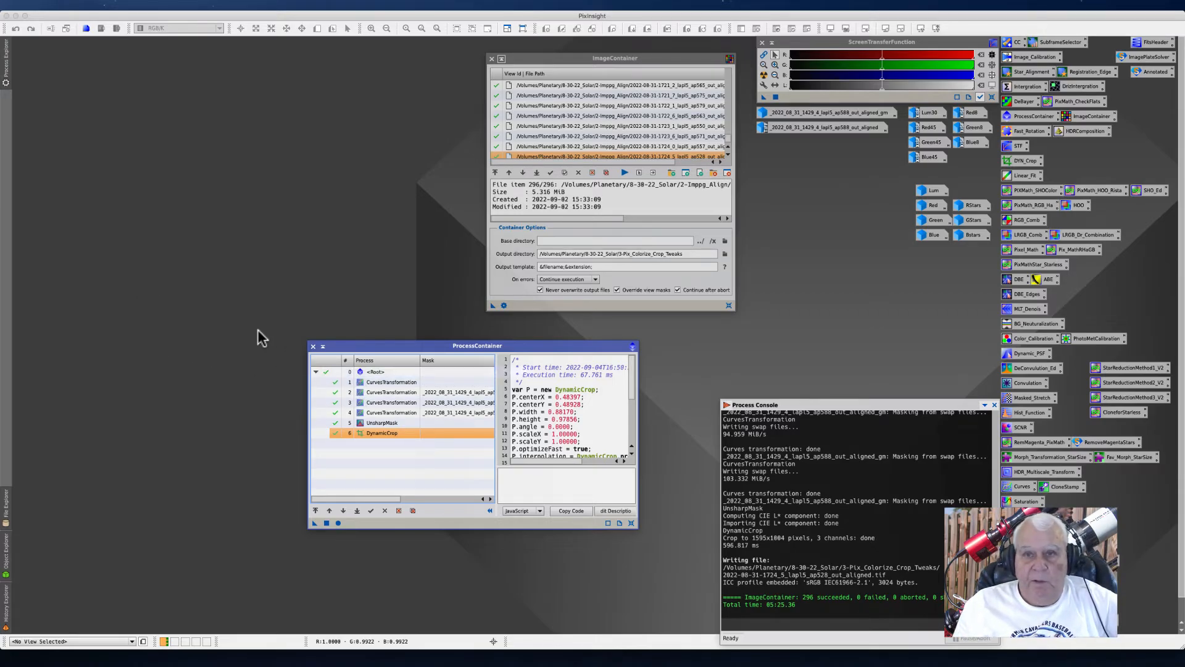
Close the ImageContainer and ProcessContainer windows, keeping the process icon on the workspace
{"action": "left_click", "coordinate": [313, 346]}
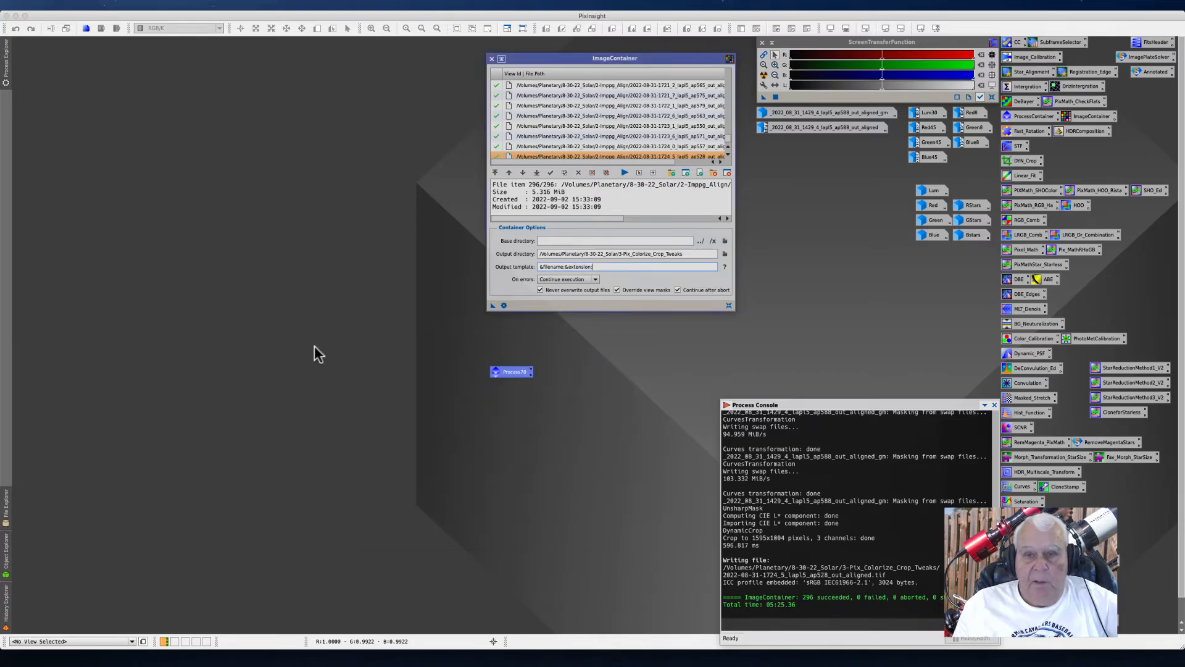
{"action": "left_click", "coordinate": [492, 59]}
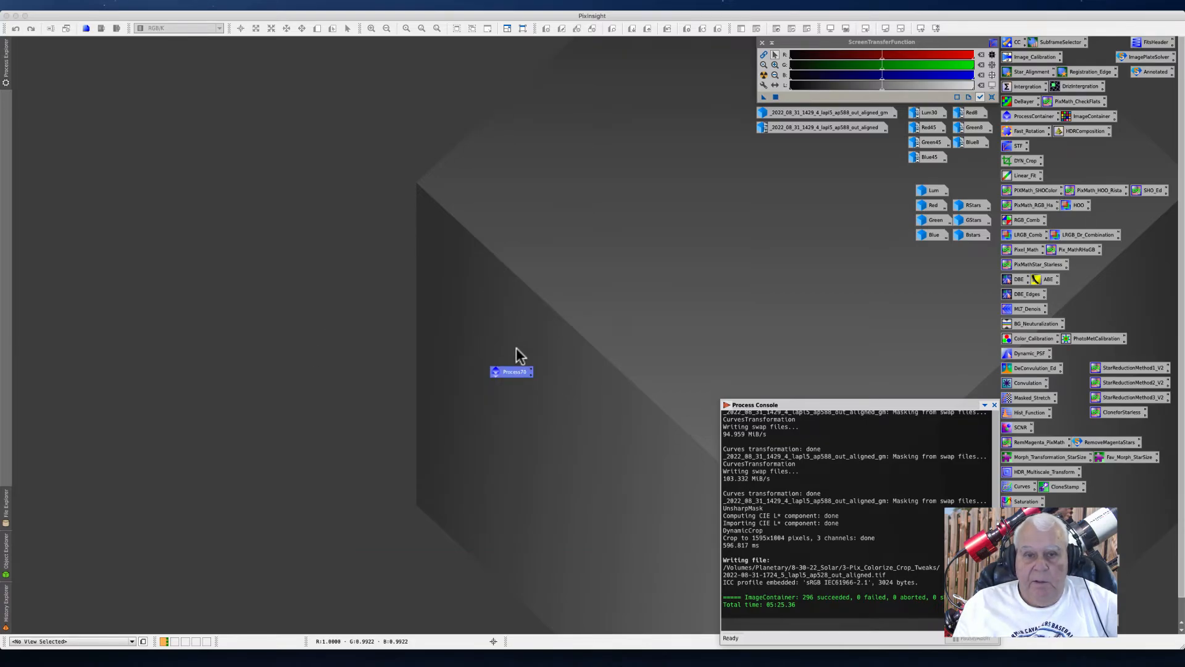
{"action": "double_click", "coordinate": [510, 371]}
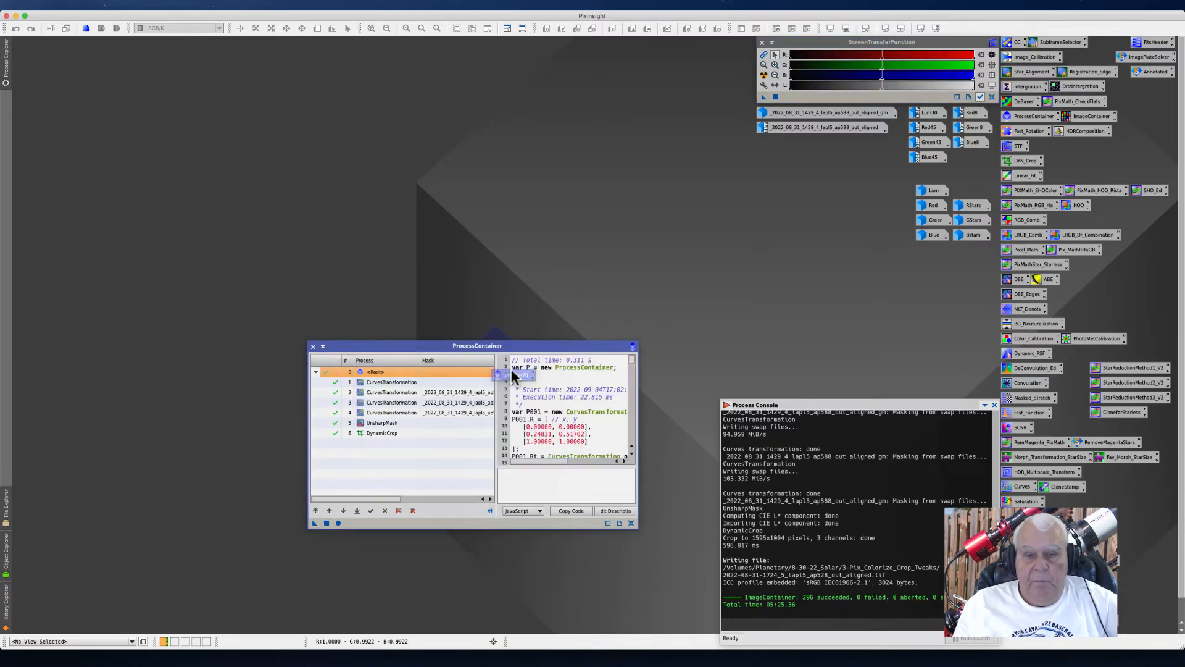
{"action": "left_click", "coordinate": [313, 347]}
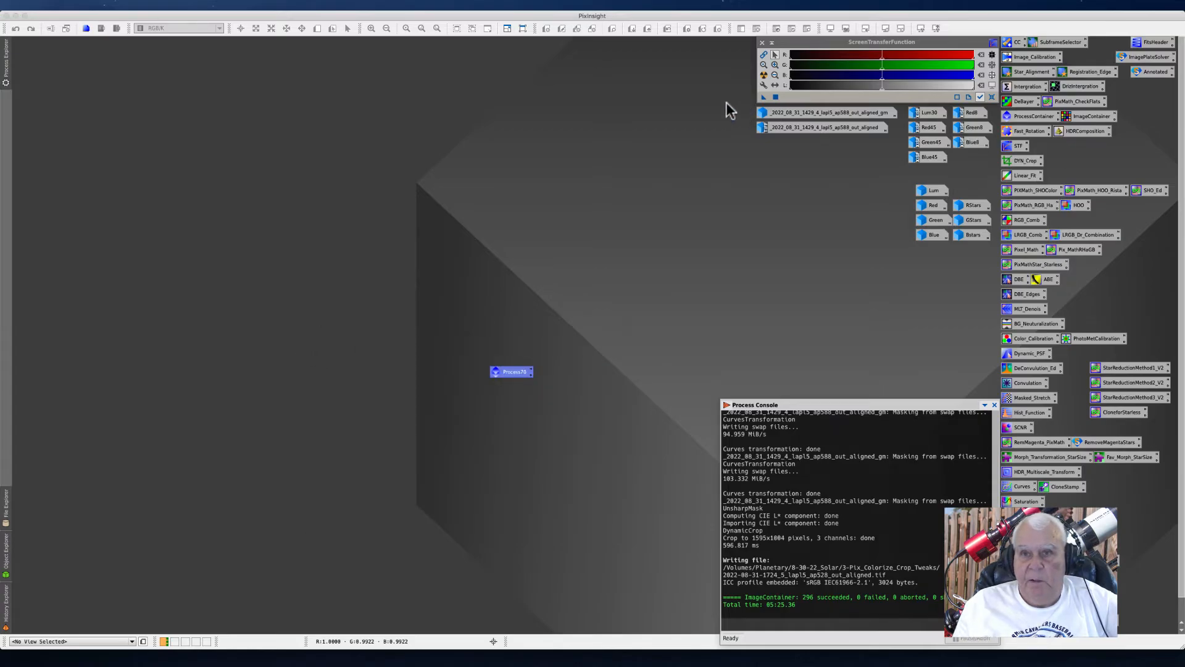
Close the aligned solar image and its gradient mask without saving, and delete the ProcessContainer icon
{"action": "left_click_drag", "start_coordinate": [728, 110], "coordinate": [775, 132]}
{"action": "right_click", "coordinate": [768, 124]}
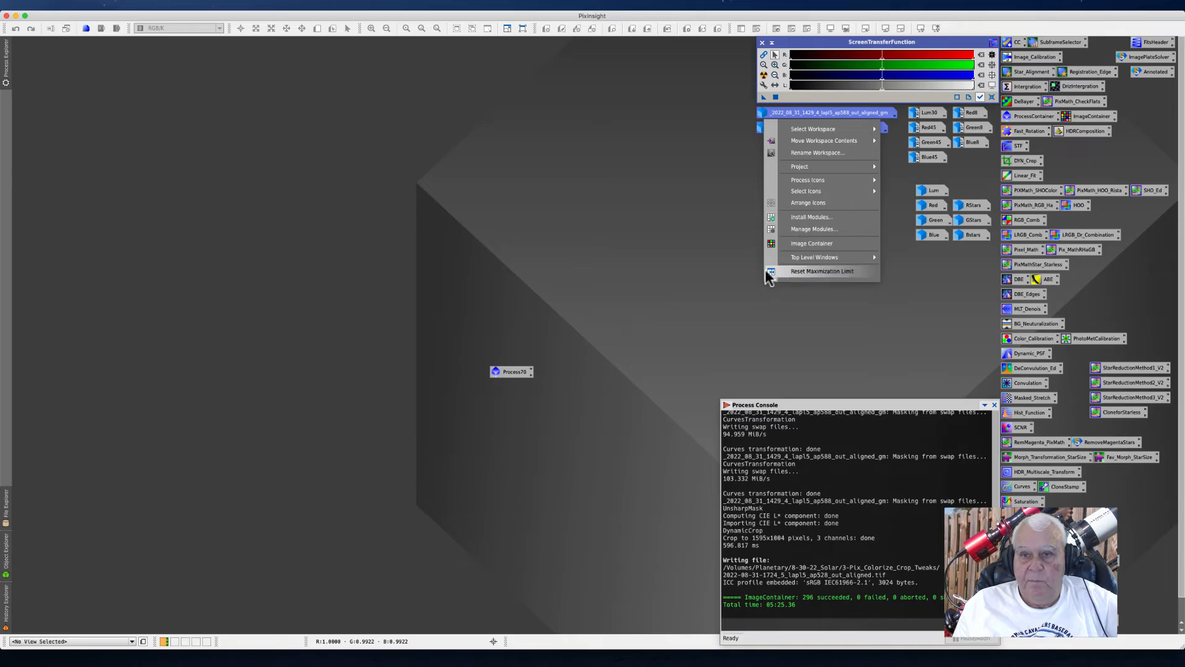
{"action": "left_click", "coordinate": [680, 172]}
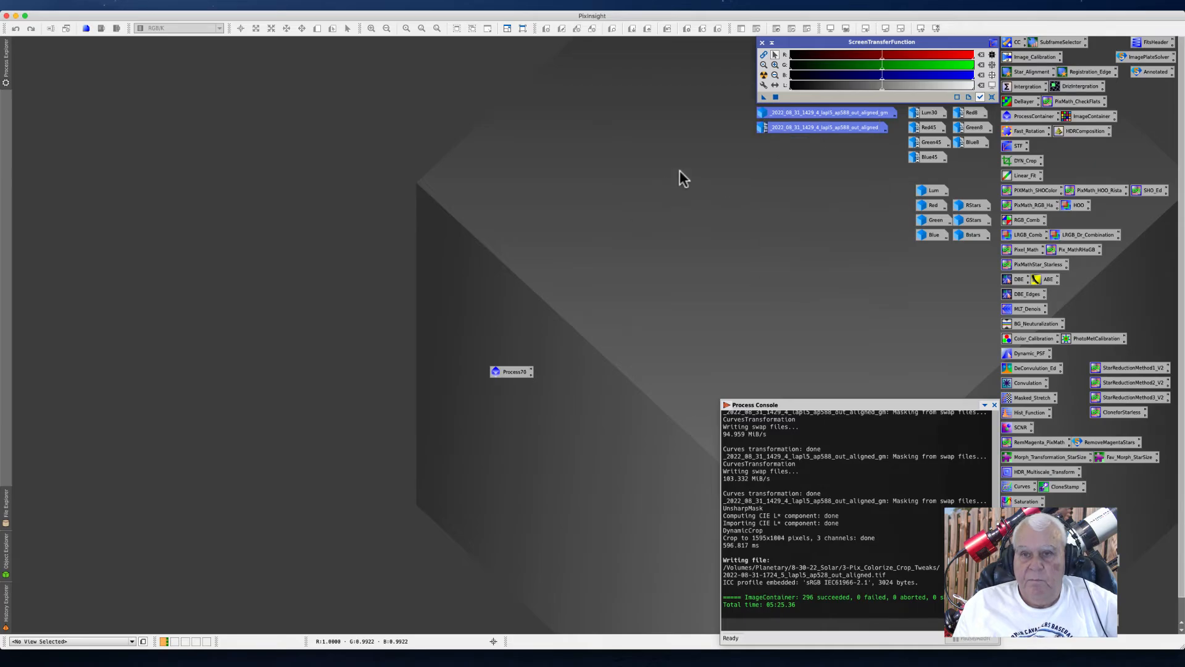
{"action": "right_click", "coordinate": [776, 127]}
{"action": "left_click", "coordinate": [808, 204]}
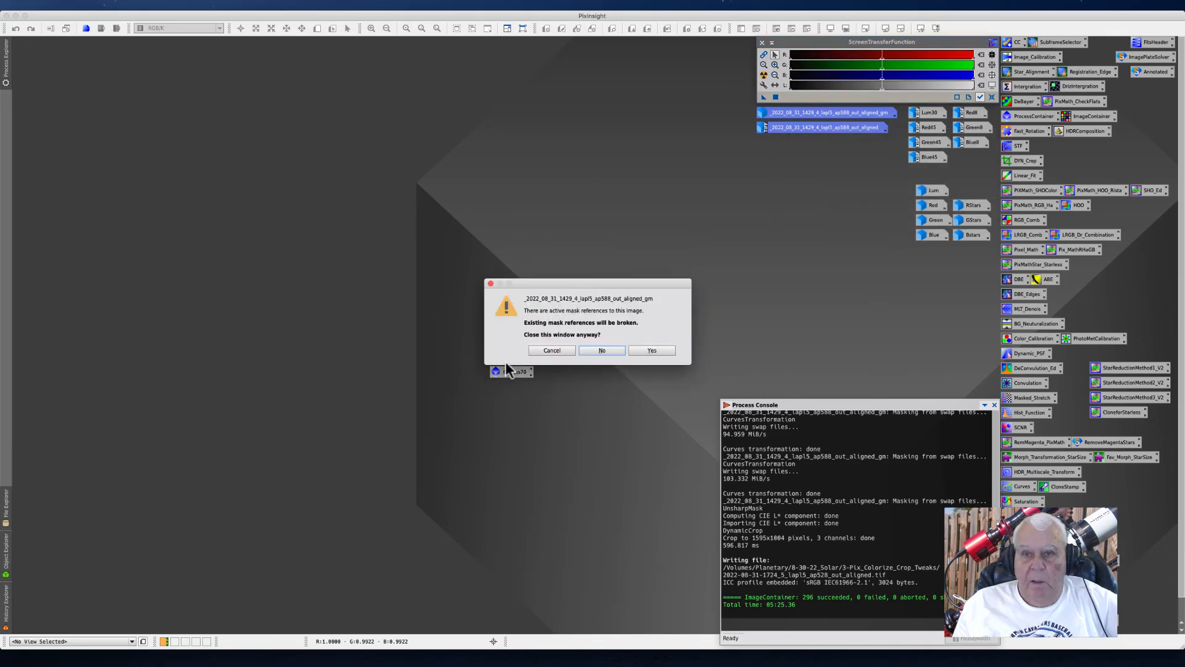
{"action": "left_click", "coordinate": [649, 350]}
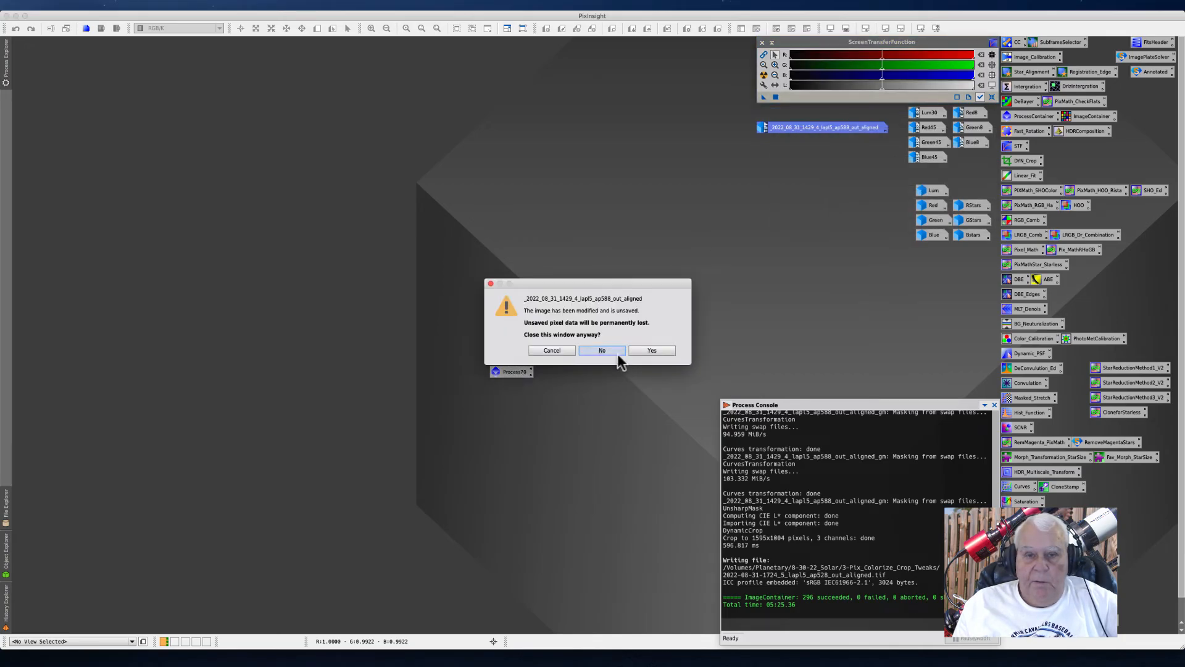
{"action": "left_click", "coordinate": [649, 349]}
{"action": "right_click", "coordinate": [513, 373]}
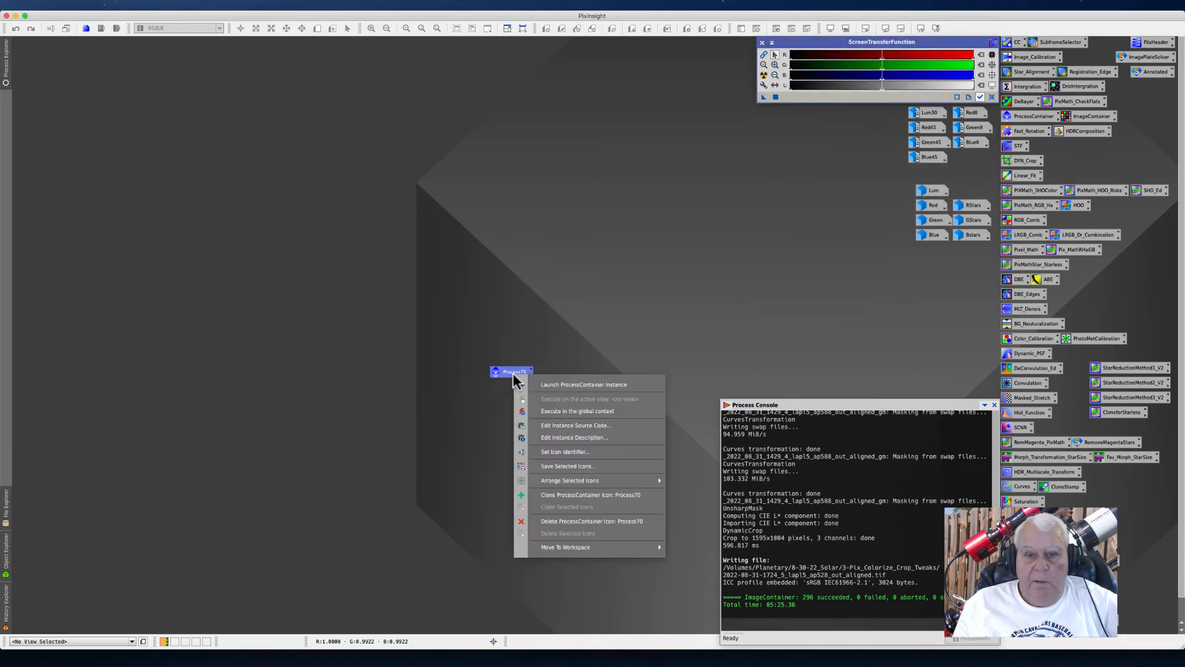
{"action": "left_click", "coordinate": [585, 520]}
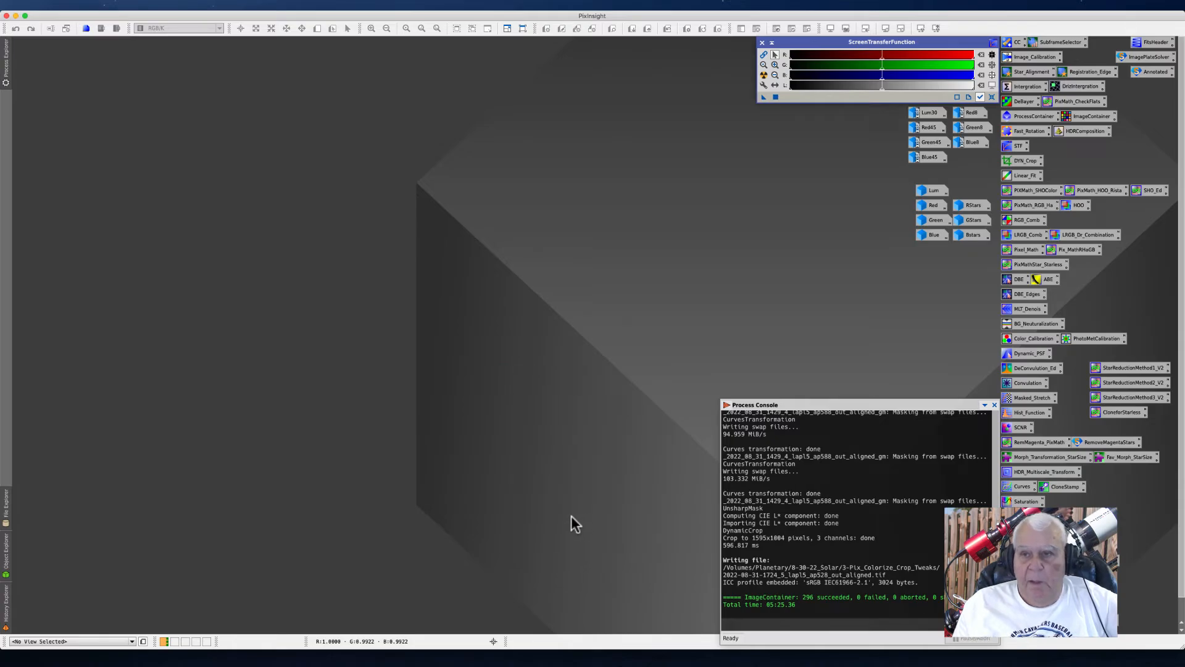
{"action": "left_click", "coordinate": [72, 6]}
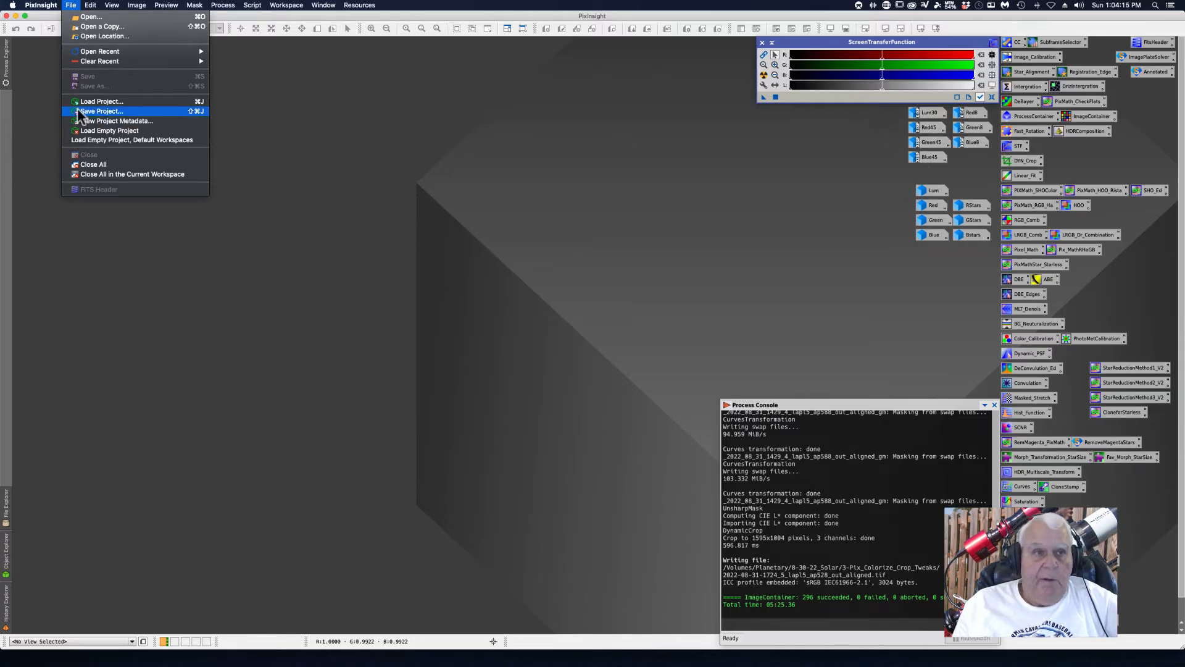
{"action": "left_click", "coordinate": [668, 227]}
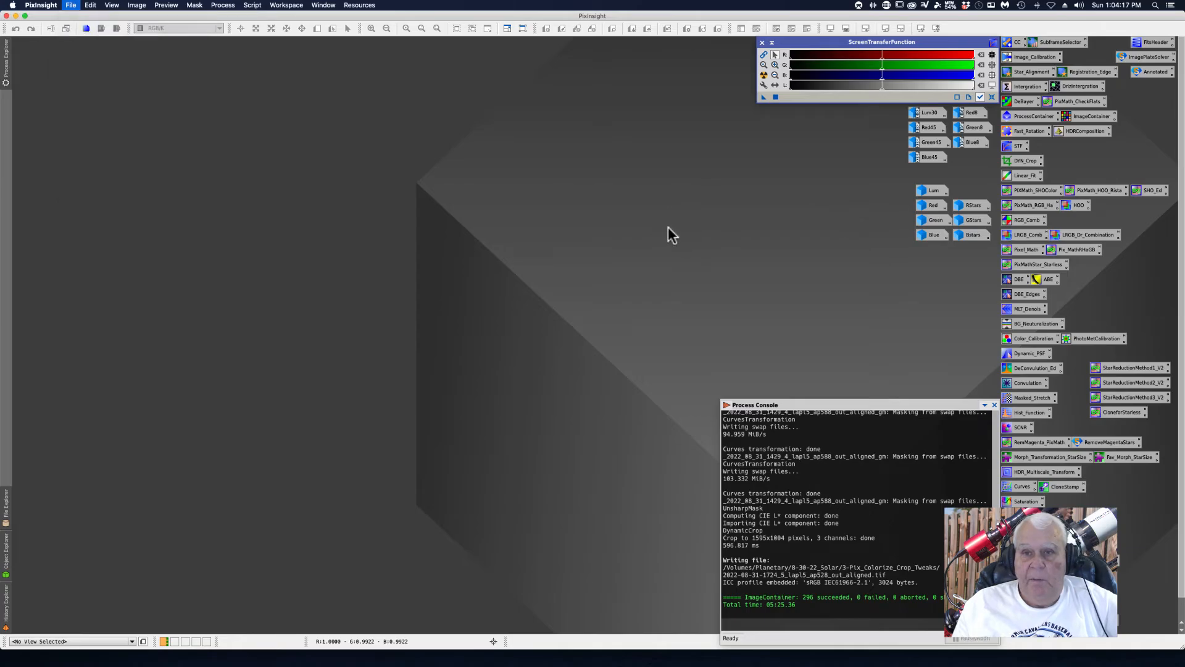
Restore the Lum30 and Lum galaxy images from their icons and place them side by side for comparison
{"action": "double_click", "coordinate": [924, 113]}
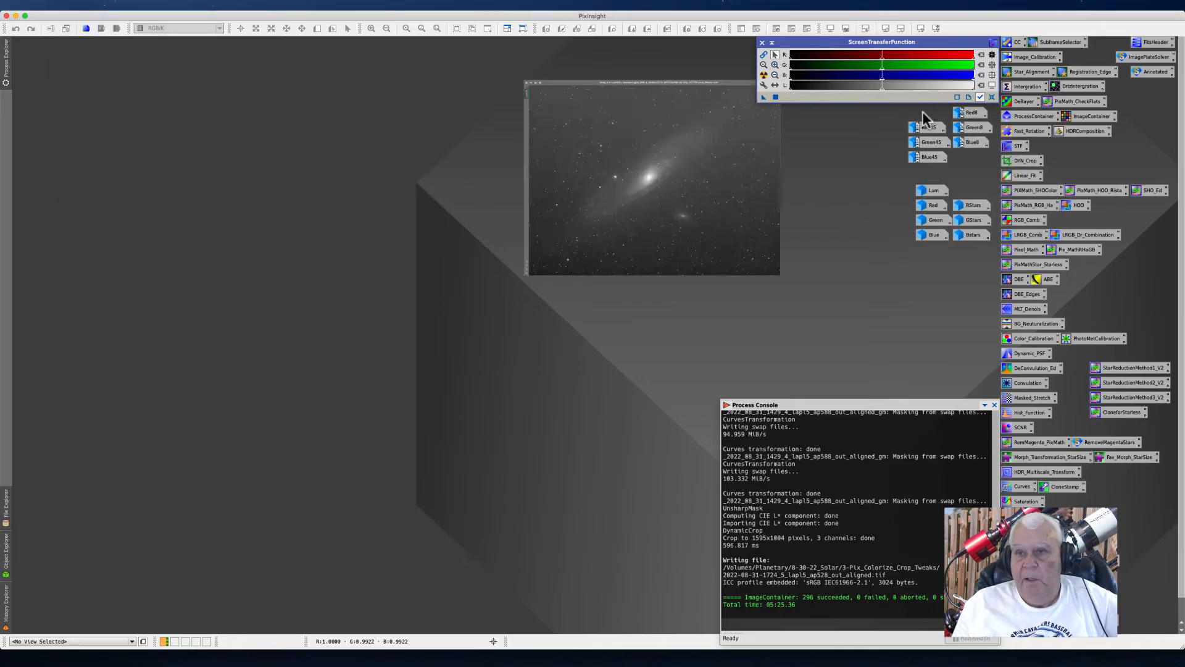
{"action": "left_click_drag", "start_coordinate": [141, 60], "coordinate": [98, 74]}
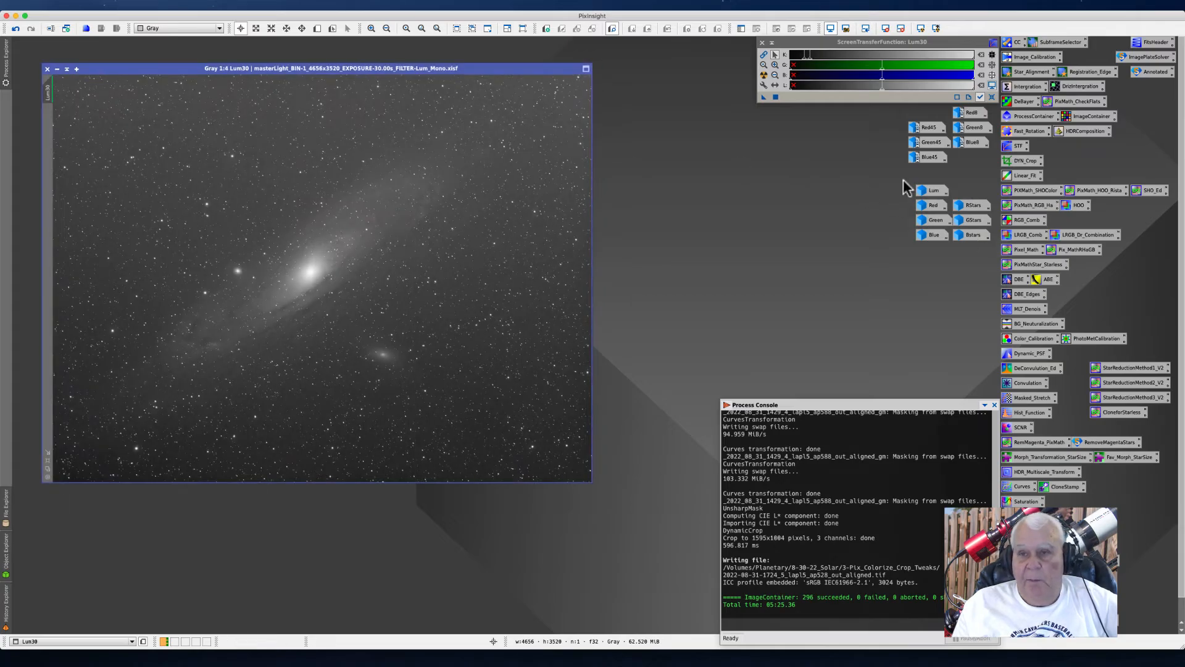
{"action": "double_click", "coordinate": [931, 191]}
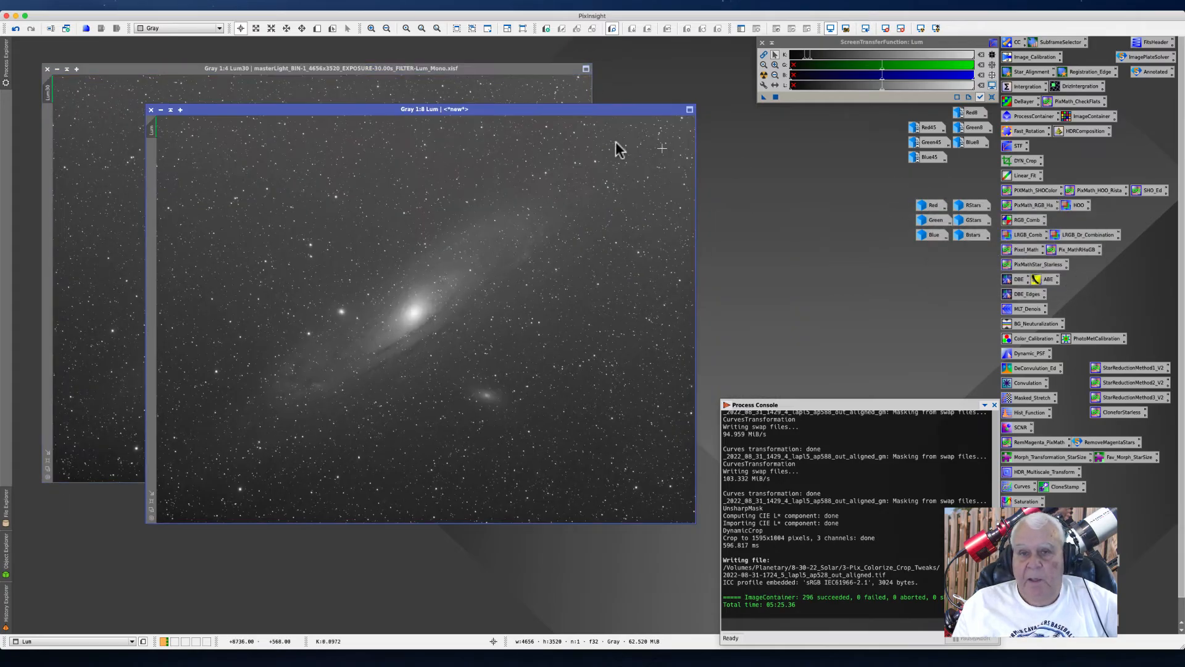
{"action": "left_click_drag", "start_coordinate": [302, 99], "coordinate": [502, 73]}
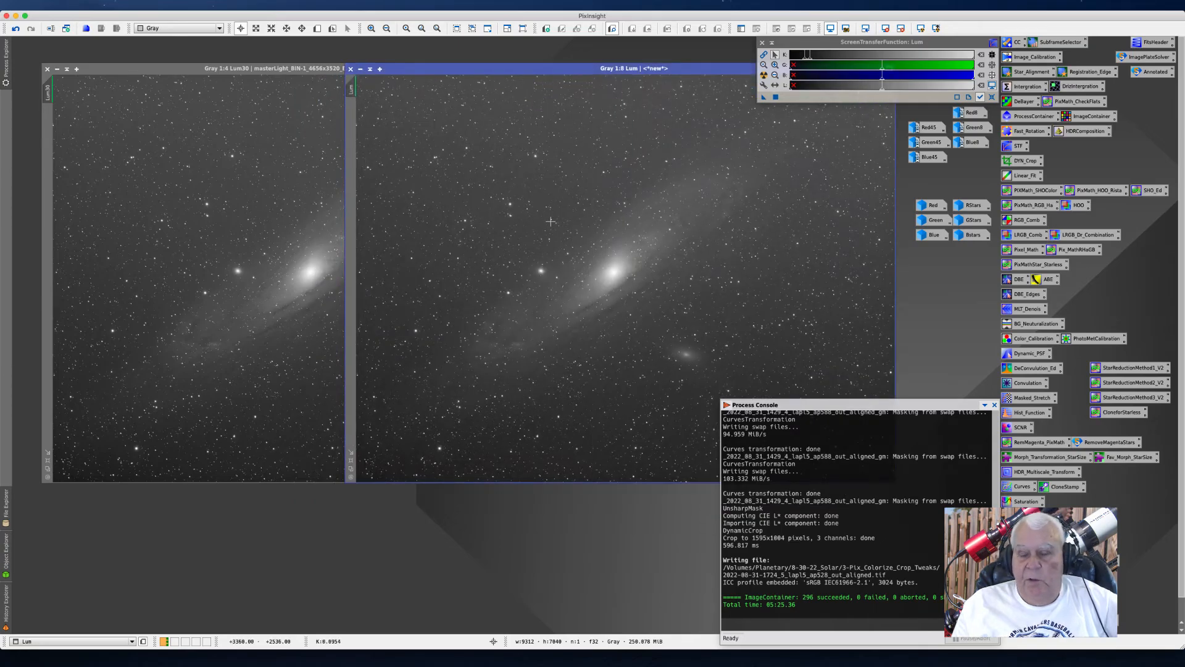
Magnify the Lum image's stars to 4:1 and match the Lum30 image's view to it for comparison
{"action": "scroll", "coordinate": [551, 221], "scroll_direction": "up", "scroll_amount": 6}
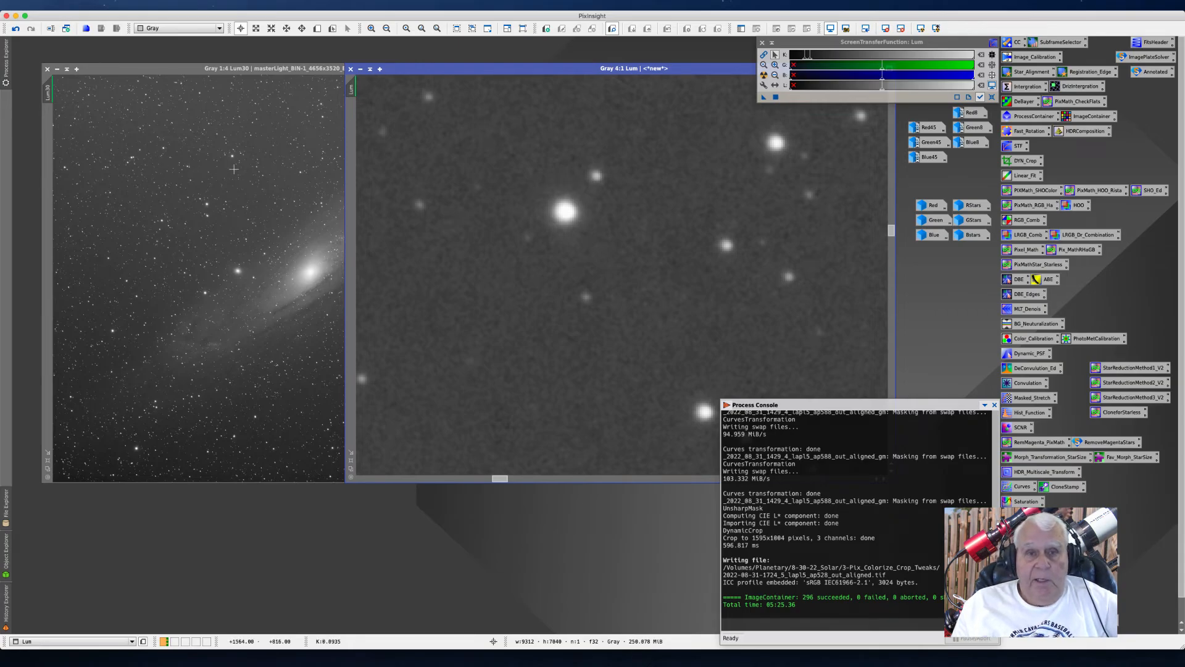
{"action": "left_click", "coordinate": [351, 90]}
{"action": "mouse_move", "coordinate": [350, 90]}
{"action": "left_mouse_down"}
{"action": "mouse_move", "coordinate": [80, 111]}
{"action": "mouse_move", "coordinate": [65, 148]}
{"action": "mouse_move", "coordinate": [55, 143]}
{"action": "mouse_move", "coordinate": [62, 93]}
{"action": "mouse_move", "coordinate": [43, 94]}
{"action": "mouse_move", "coordinate": [47, 155]}
{"action": "mouse_move", "coordinate": [48, 95]}
{"action": "left_mouse_up"}
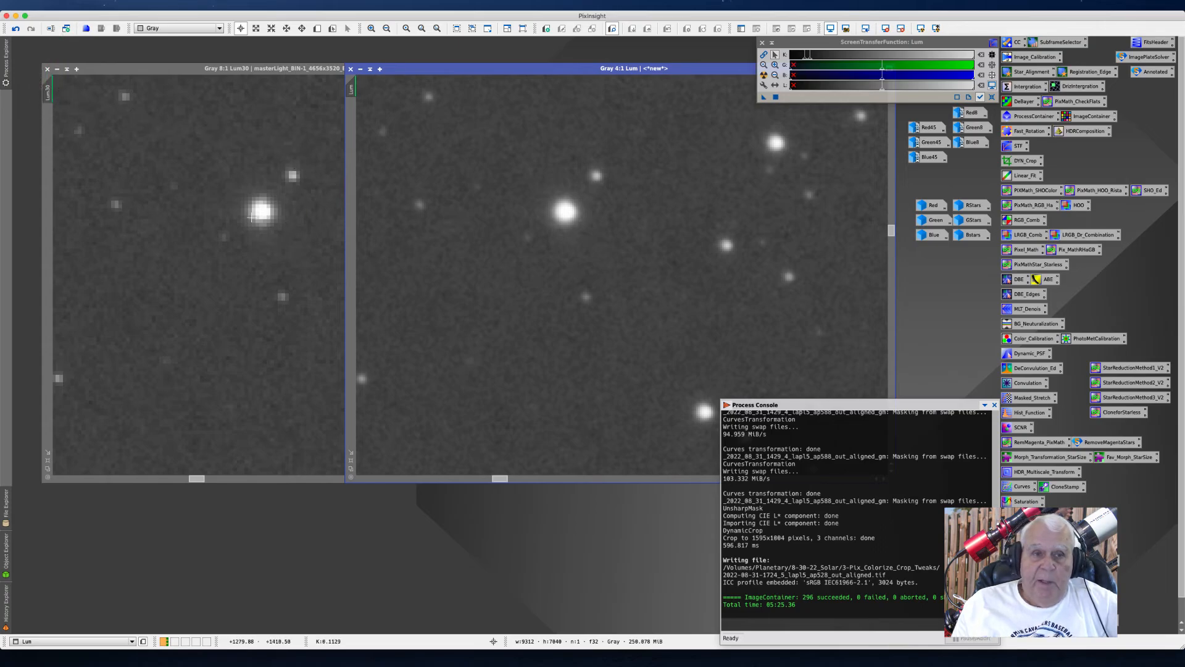